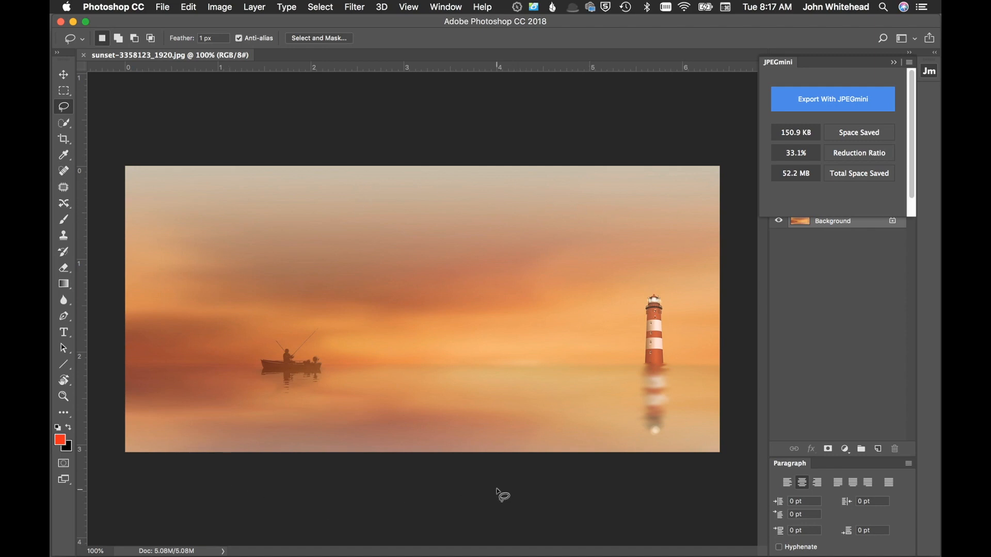
- Try cropping the image to a 16:9 ratio and undo the crop
{"action": "left_click", "coordinate": [63, 140]}
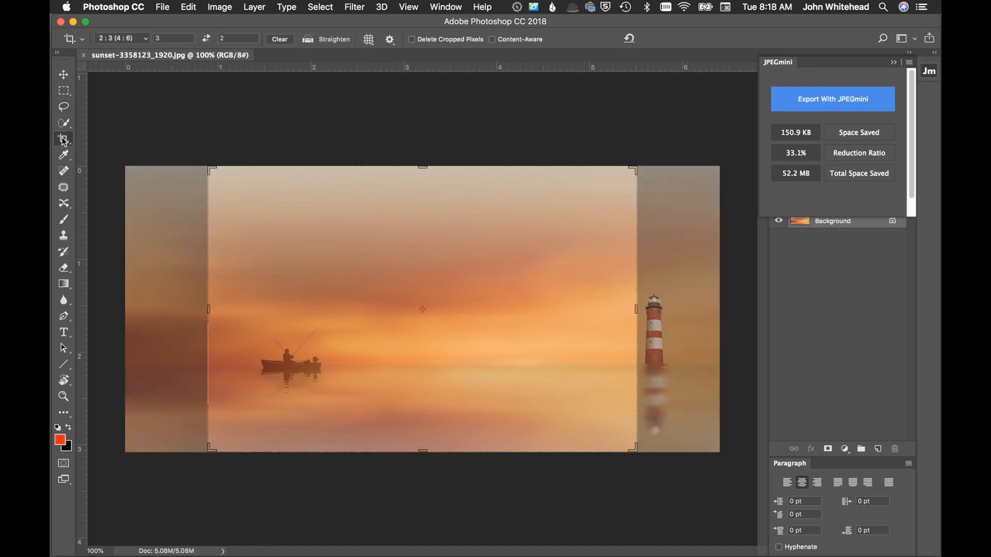
{"action": "left_click", "coordinate": [131, 43]}
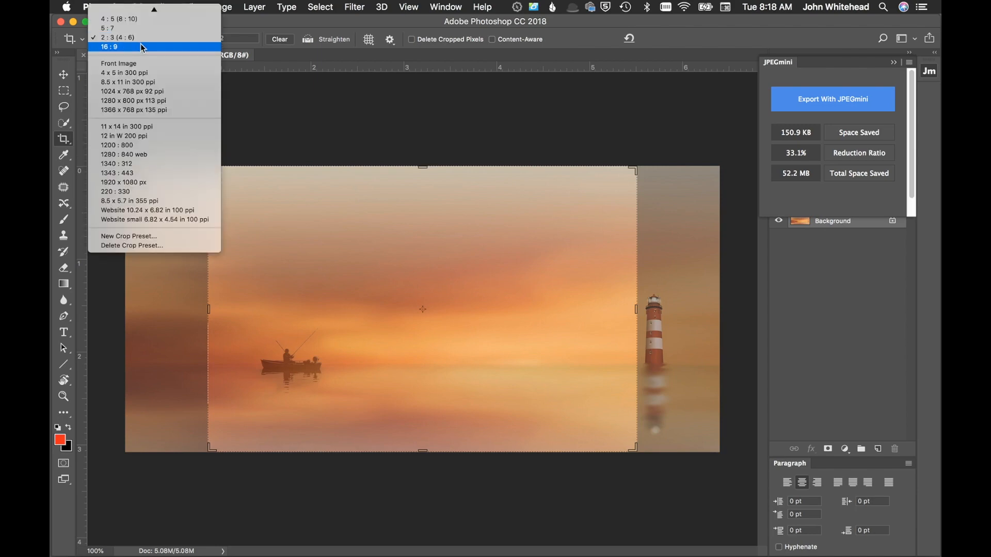
{"action": "left_click", "coordinate": [141, 46]}
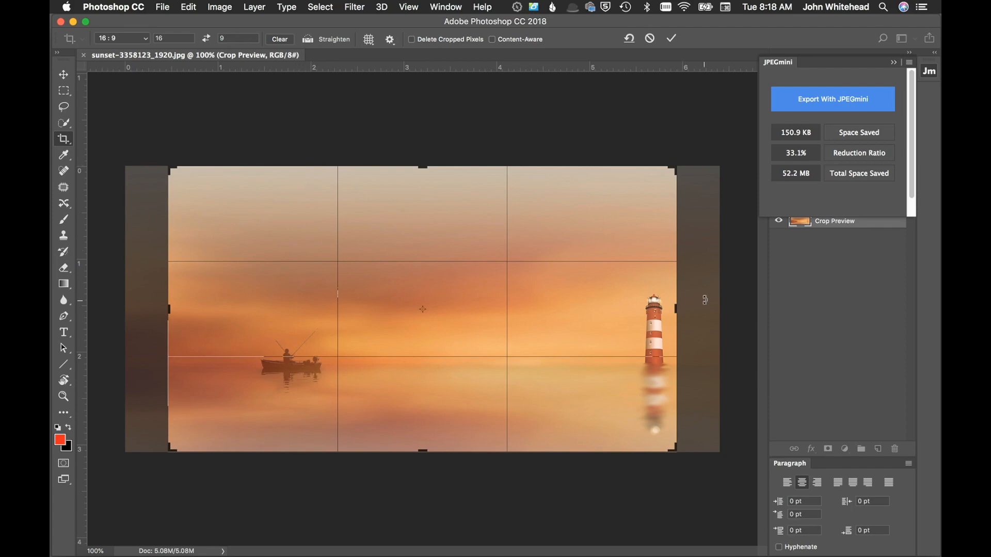
{"action": "key", "text": "Return"}
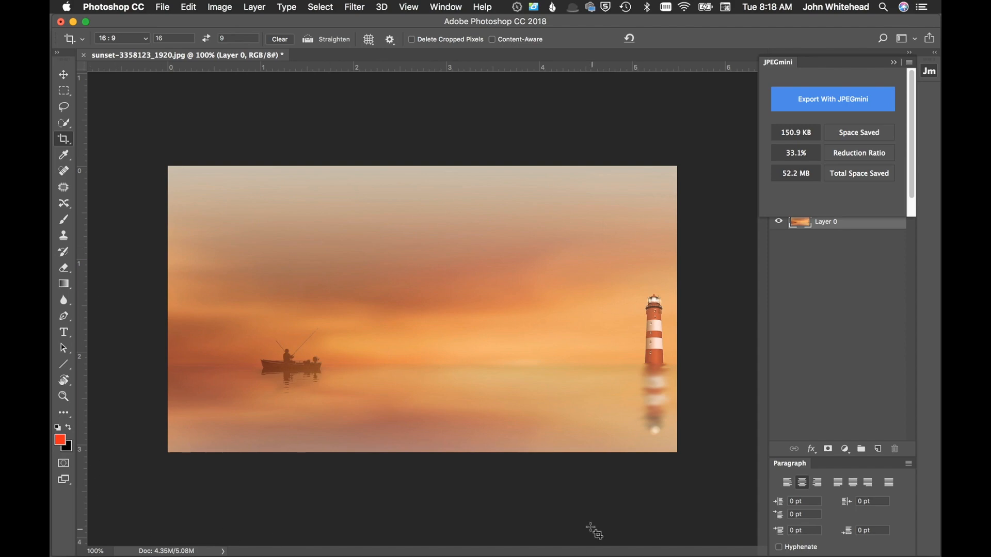
{"action": "key", "text": "super+z"}
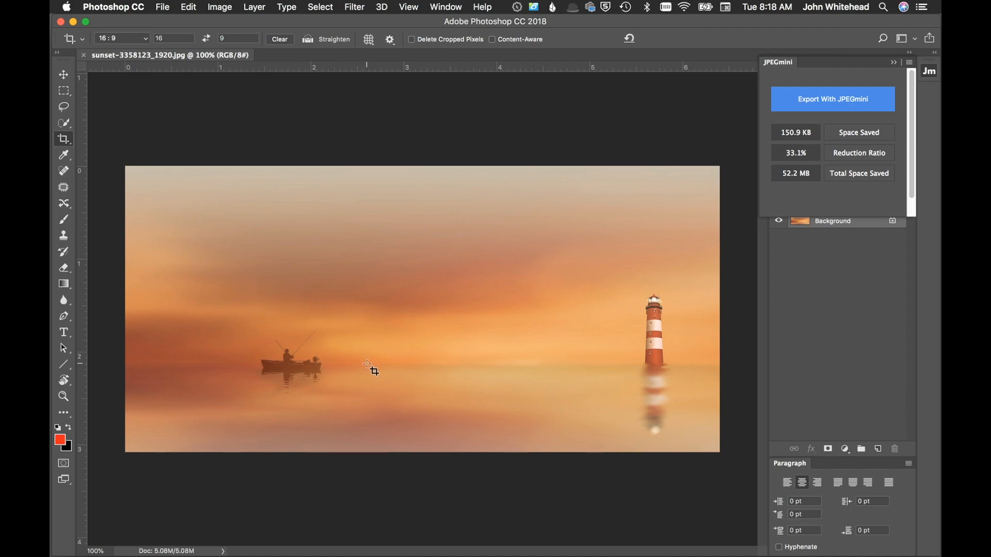
- Check the image dimensions in inches and in pixels in Image Size, closing the dialog without applying anything
{"action": "left_click", "coordinate": [226, 6]}
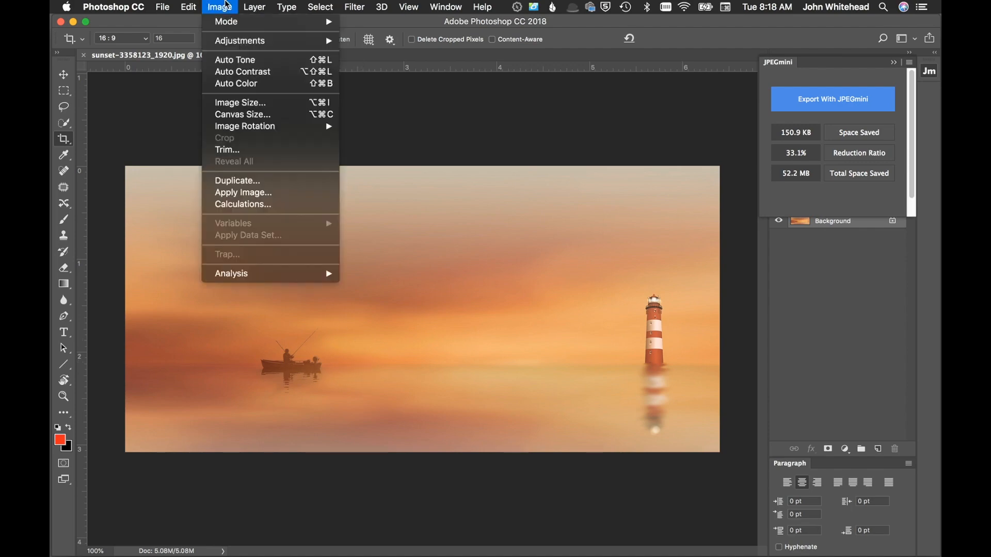
{"action": "left_click", "coordinate": [230, 102]}
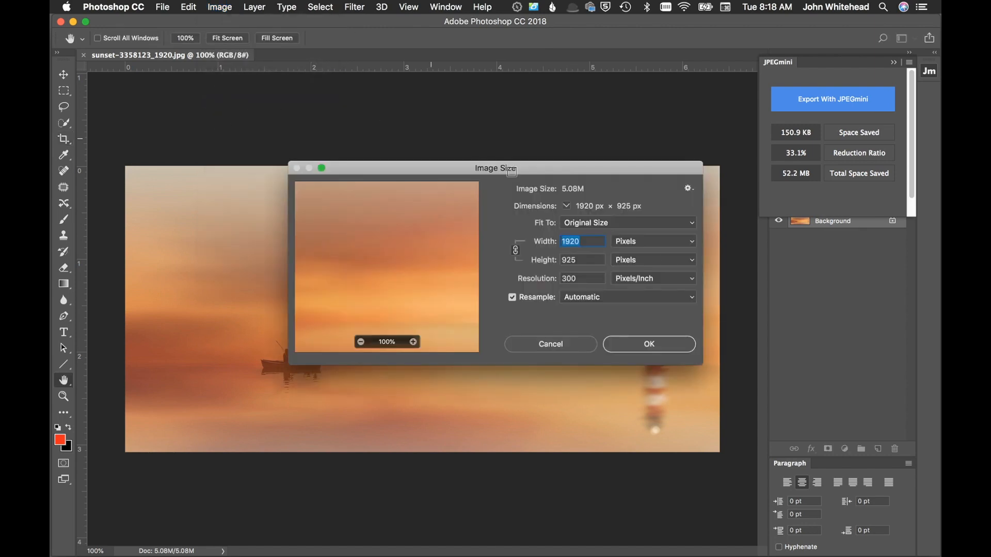
{"action": "left_click", "coordinate": [652, 238]}
{"action": "left_click", "coordinate": [656, 251]}
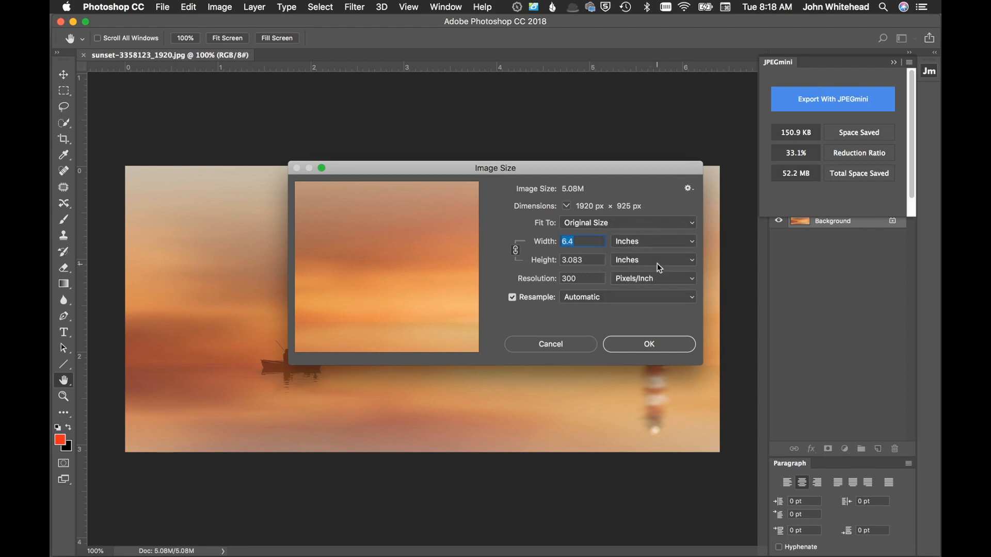
{"action": "left_click", "coordinate": [661, 243]}
{"action": "left_click", "coordinate": [658, 232]}
{"action": "left_click_drag", "start_coordinate": [570, 169], "coordinate": [609, 114]}
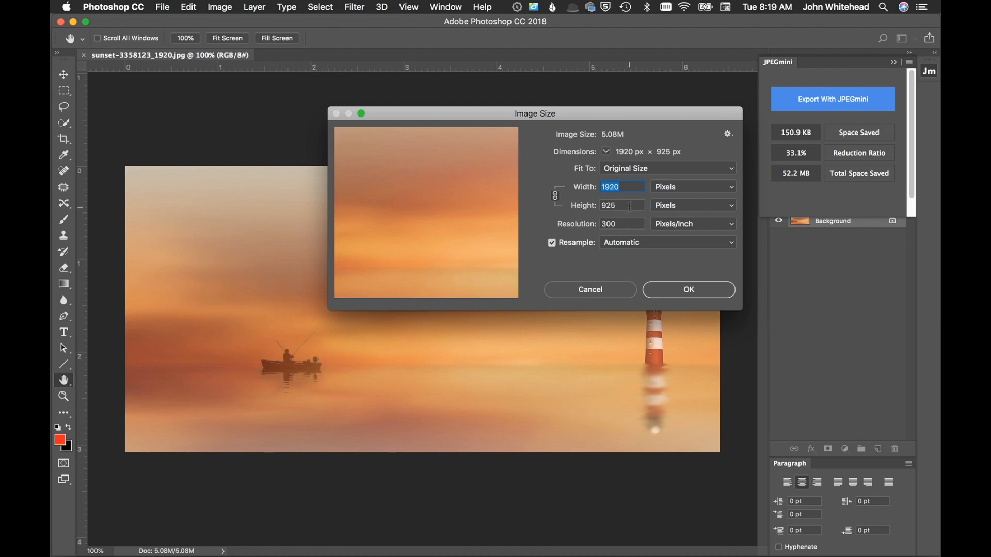
{"action": "left_click", "coordinate": [591, 290]}
{"action": "key", "text": "c"}
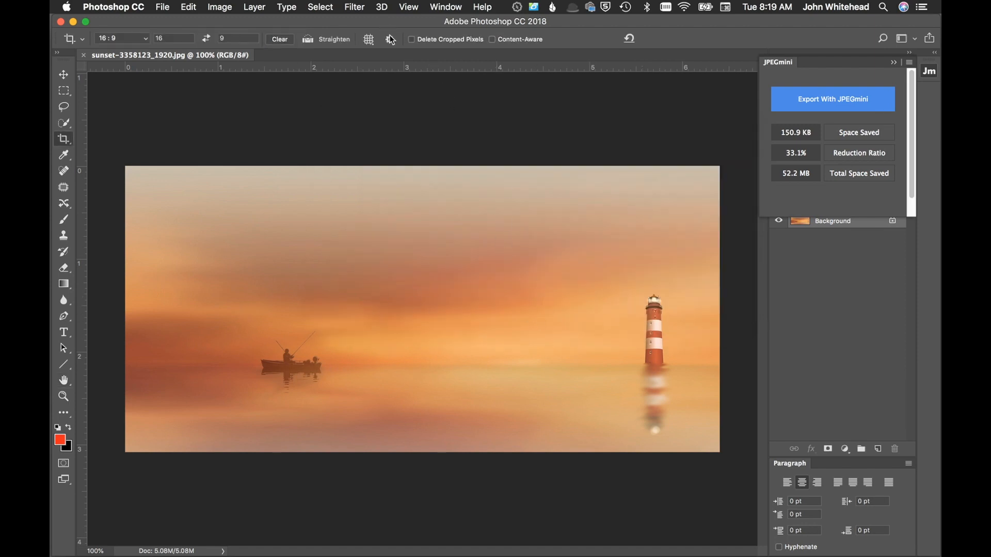
- Try an image height of 1080 pixels with linked proportions in Image Size and cancel the resize
{"action": "left_click", "coordinate": [220, 6]}
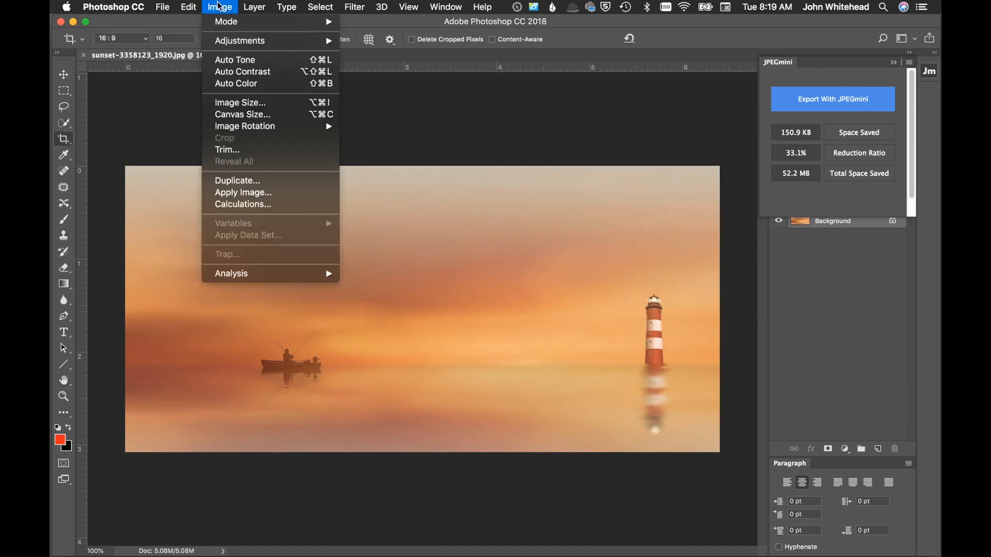
{"action": "left_click", "coordinate": [238, 102]}
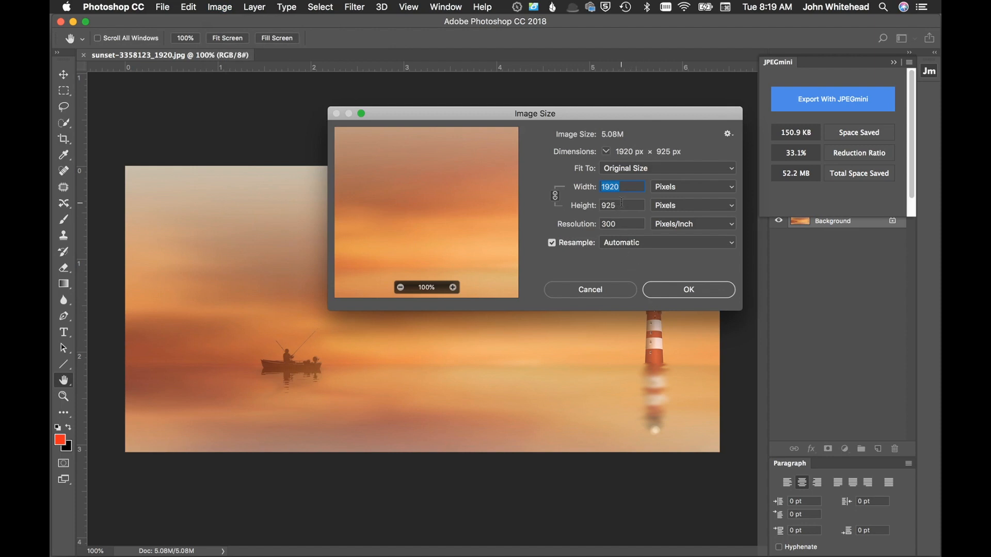
{"action": "key", "text": "Tab"}
{"action": "type", "text": "1080"}
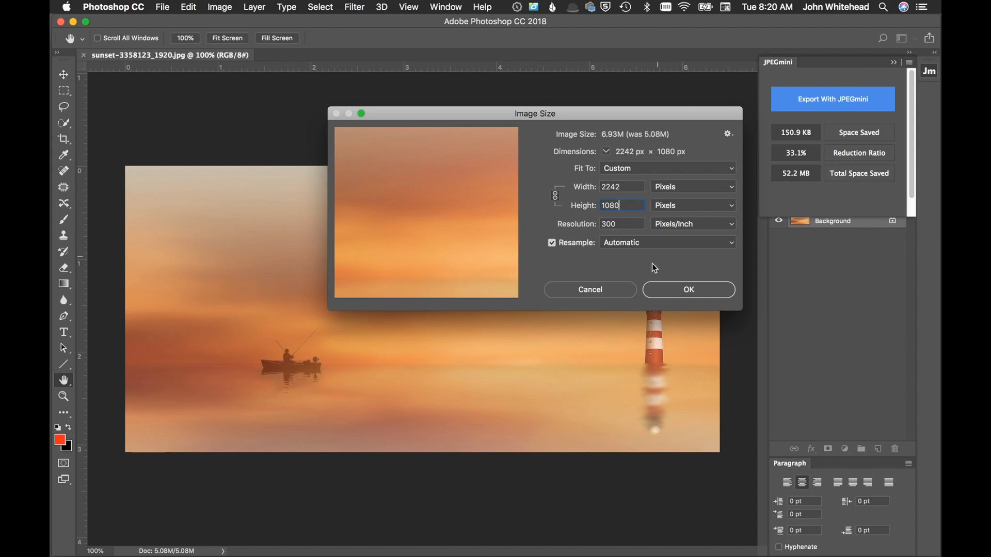
{"action": "left_click", "coordinate": [619, 290]}
- Reset the foreground and background colors to default and swap them, making the foreground white and the background black
{"action": "key", "text": "c"}
{"action": "key", "text": "d"}
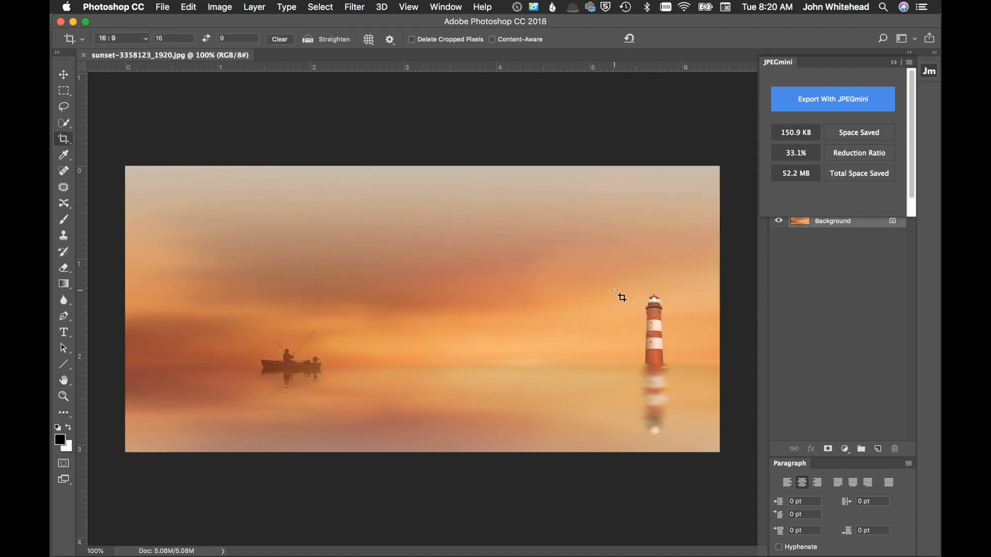
{"action": "key", "text": "x"}
- Extend the canvas height to 1080 pixels from the center anchor using the background color, and undo the extension
{"action": "left_click", "coordinate": [221, 7]}
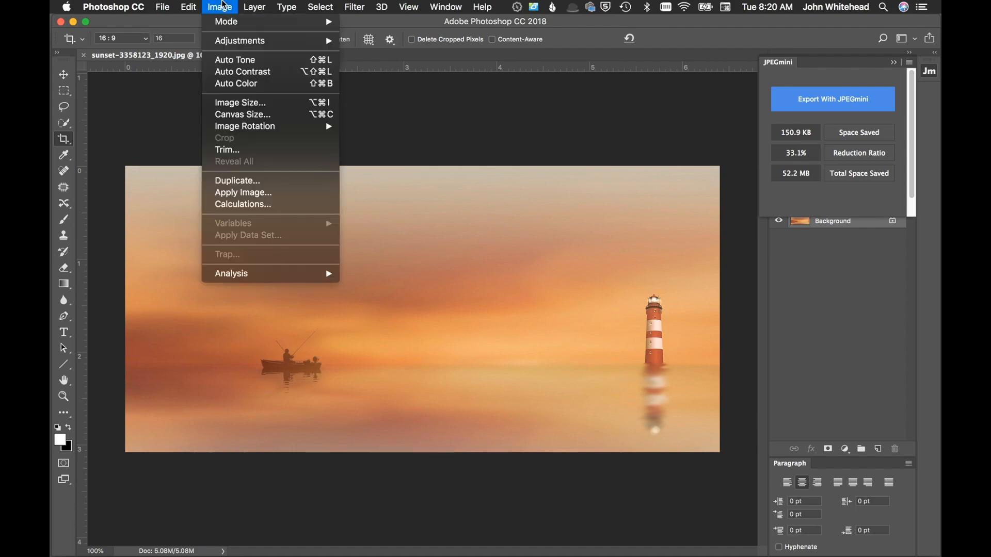
{"action": "left_click", "coordinate": [248, 114]}
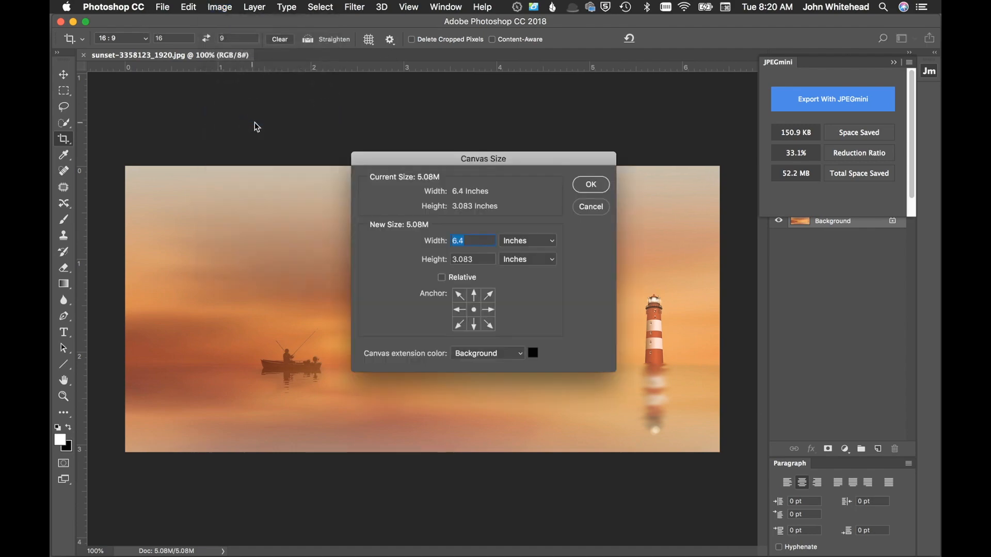
{"action": "left_click", "coordinate": [526, 241]}
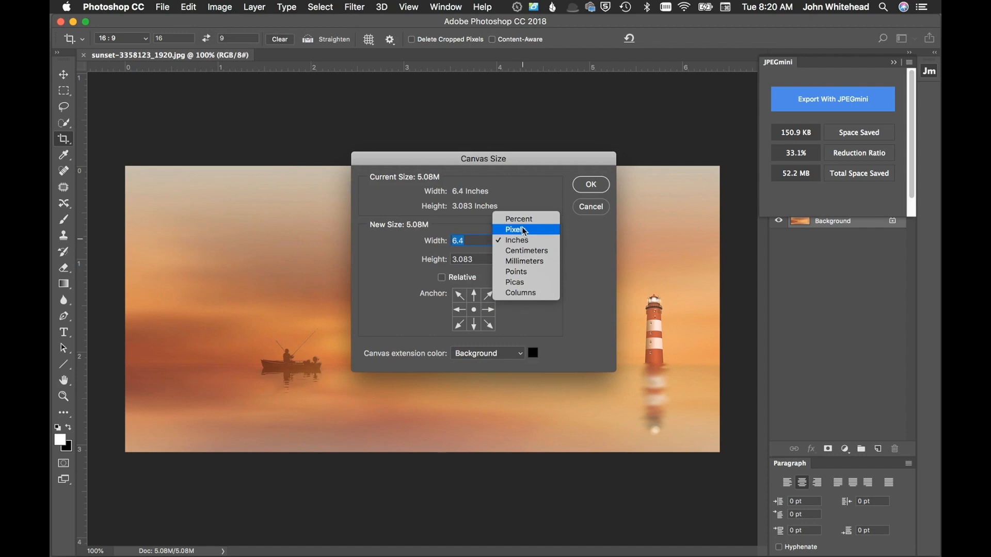
{"action": "left_click", "coordinate": [517, 227]}
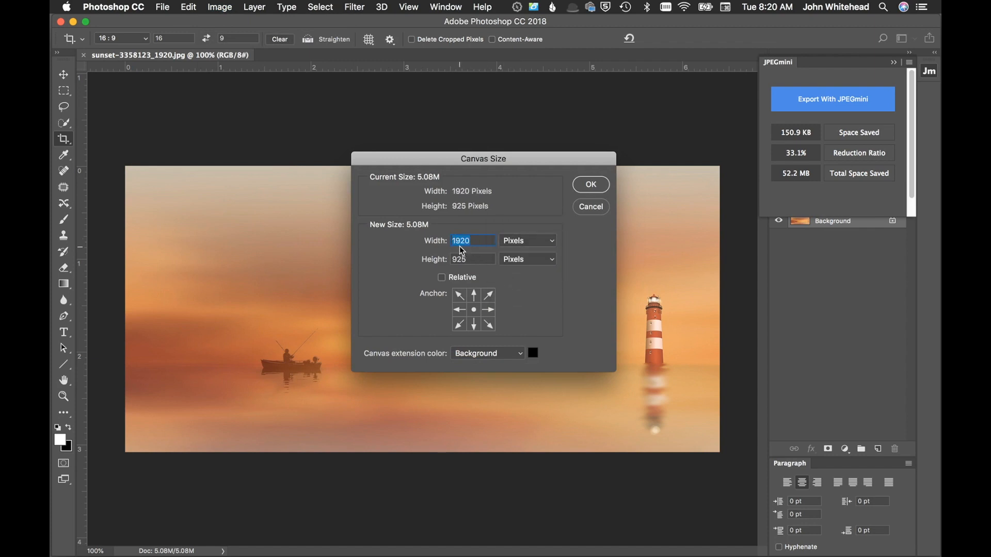
{"action": "key", "text": "Tab"}
{"action": "type", "text": "1080"}
{"action": "left_click", "coordinate": [592, 185]}
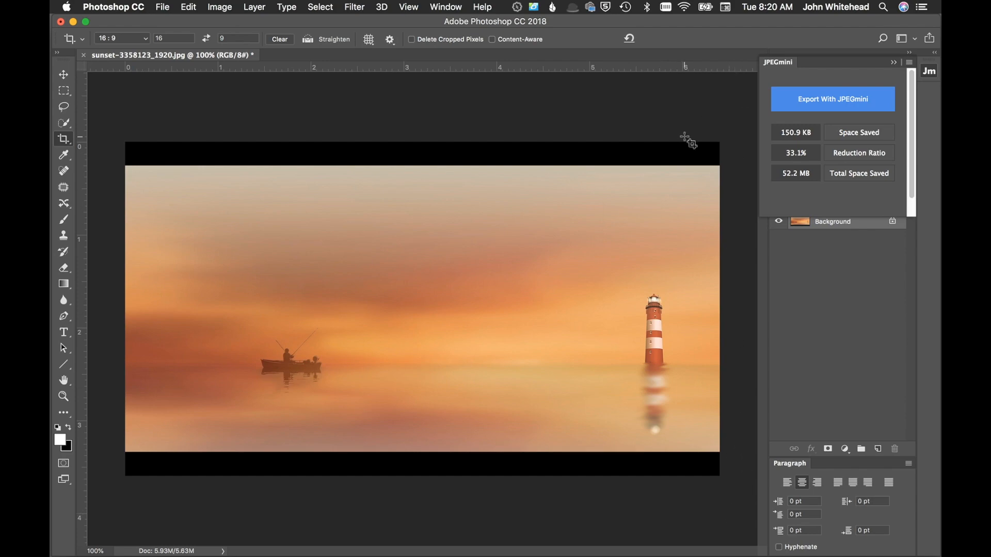
{"action": "key", "text": "super+z"}
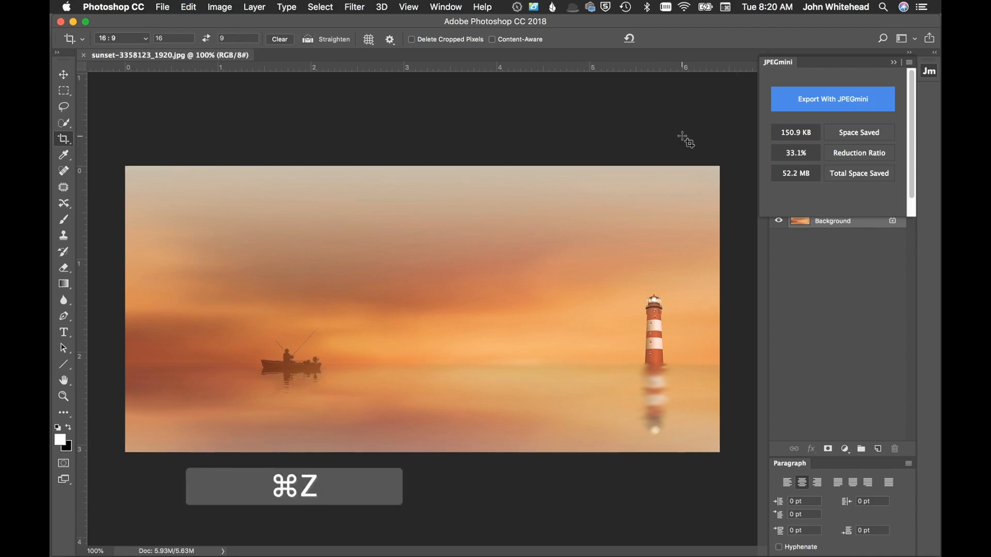
- Extend the canvas height to 1080 pixels with the bottom-center anchor, adding the black band above the photo only
{"action": "left_click", "coordinate": [220, 7]}
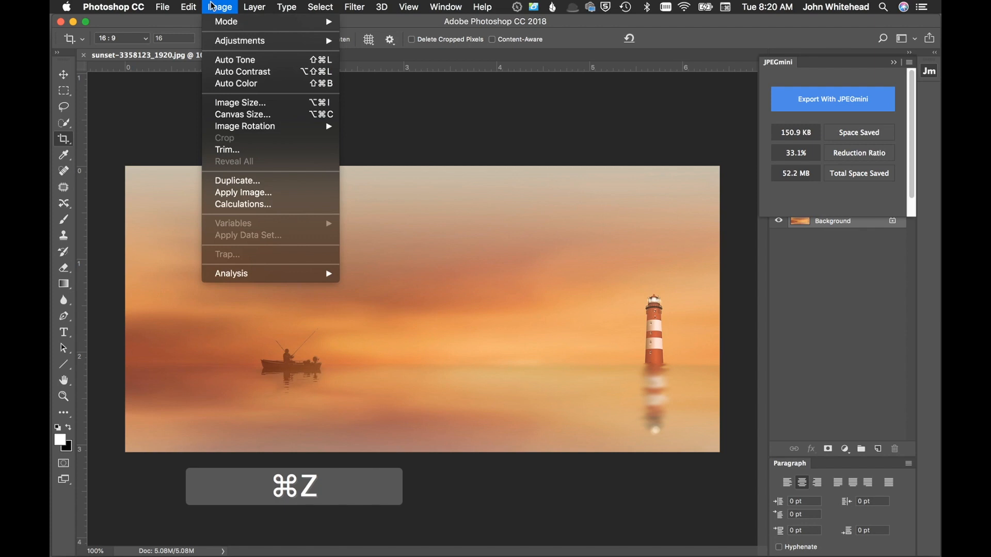
{"action": "left_click", "coordinate": [314, 114]}
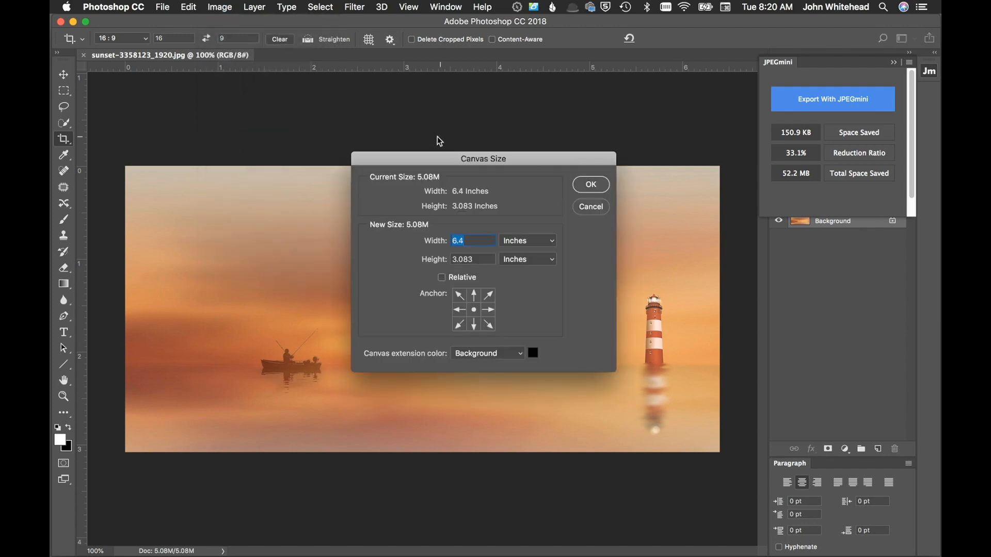
{"action": "left_click", "coordinate": [536, 242]}
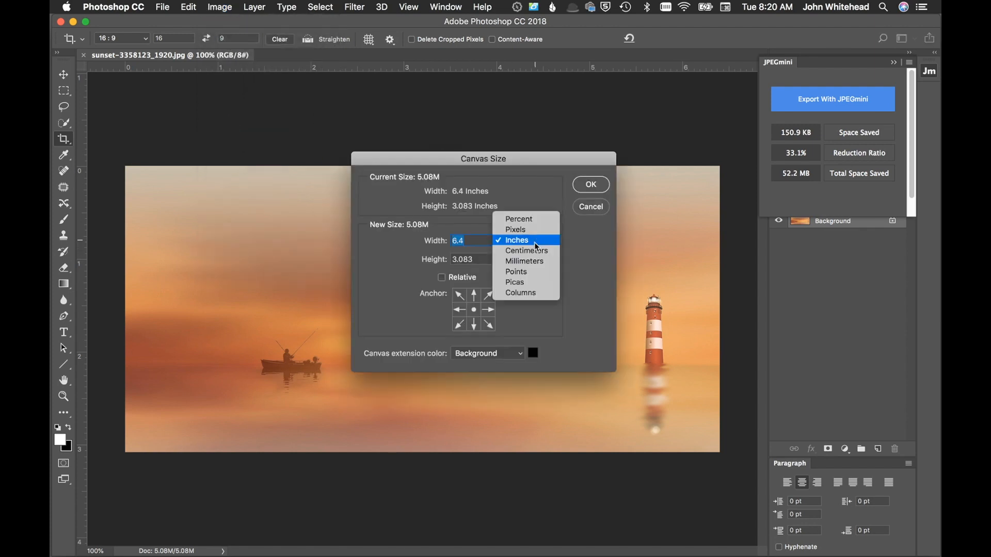
{"action": "left_click", "coordinate": [535, 236]}
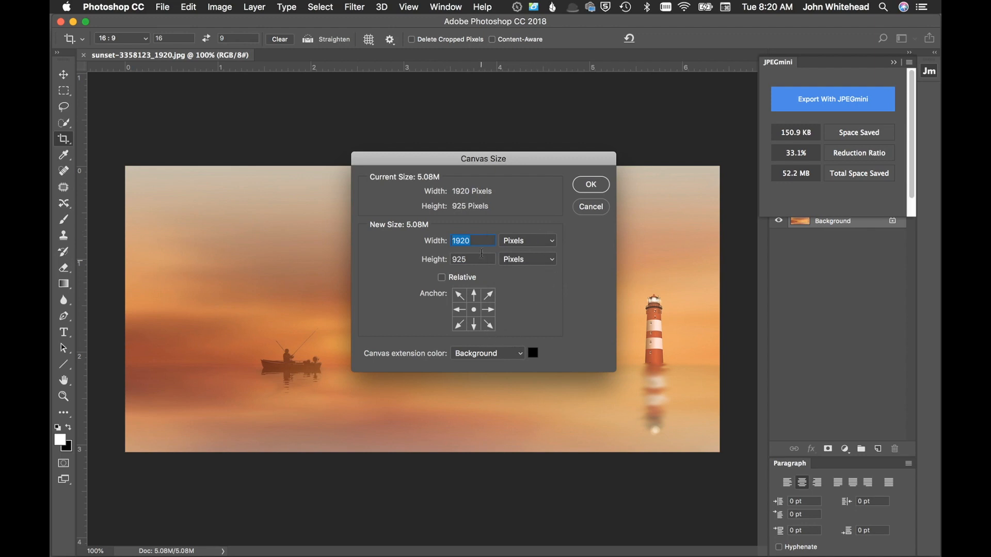
{"action": "left_click", "coordinate": [473, 260]}
{"action": "type", "text": "1080"}
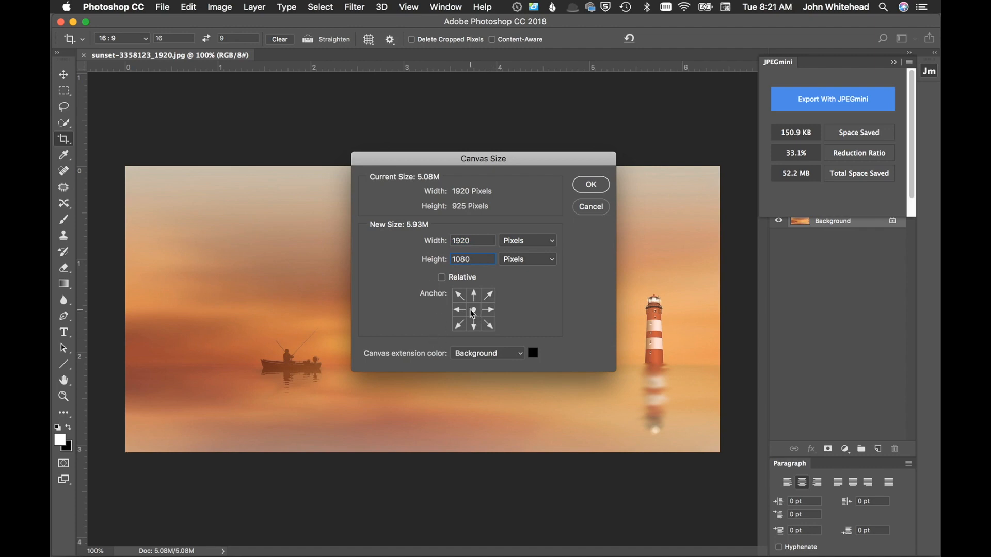
{"action": "left_click", "coordinate": [476, 325]}
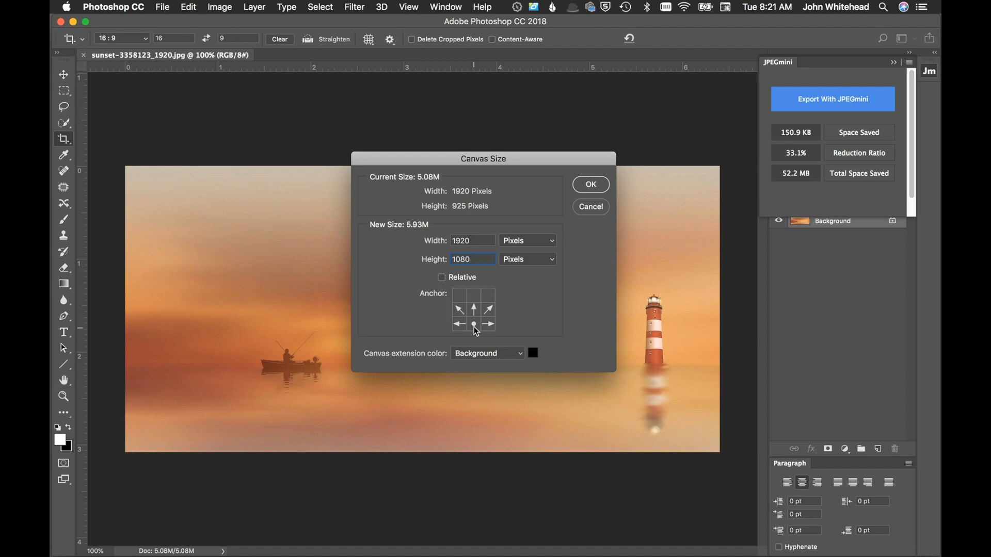
{"action": "left_click", "coordinate": [590, 185]}
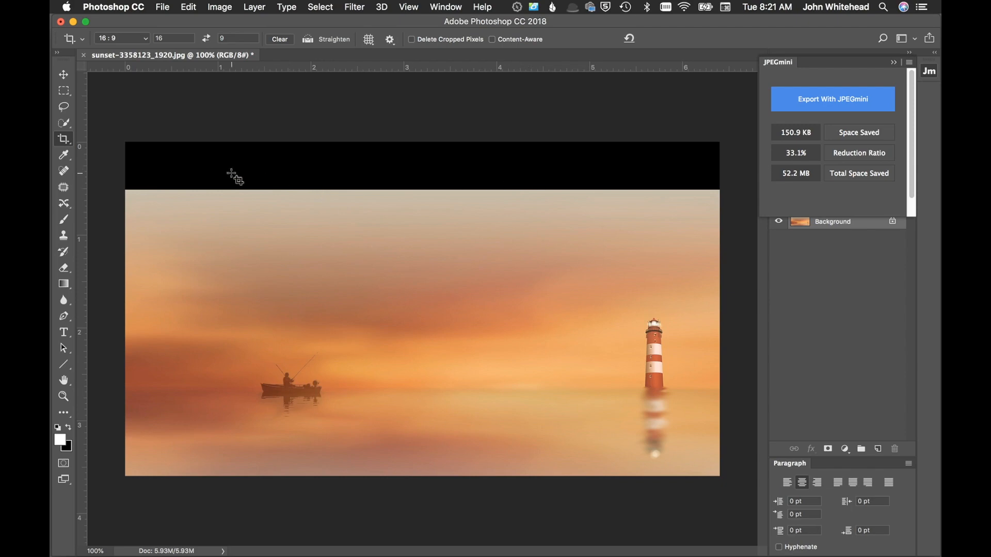
- Add the white text "TITLE" on the black band above the photo and center it there
{"action": "left_click", "coordinate": [64, 332]}
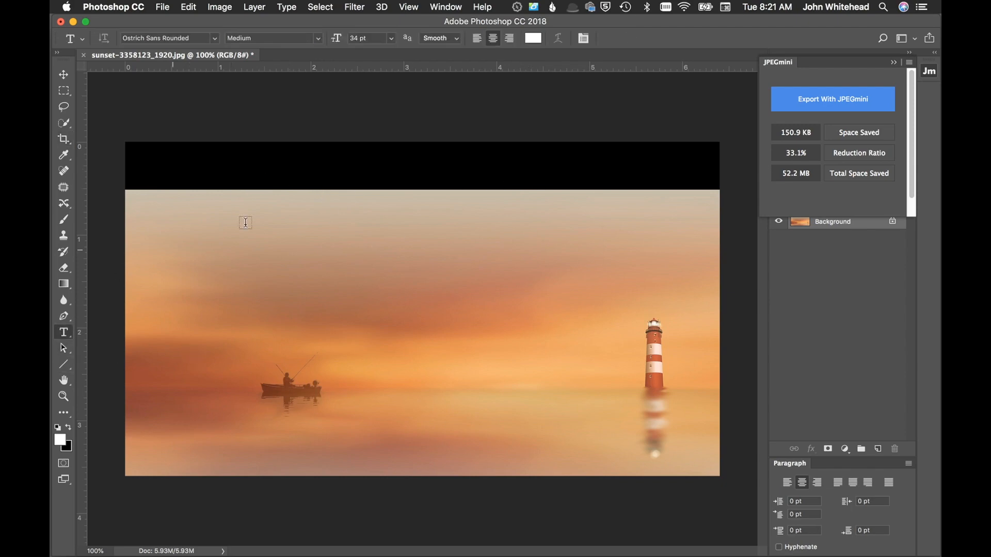
{"action": "left_click", "coordinate": [416, 168]}
{"action": "type", "text": "TITELE"}
{"action": "key", "text": "BackSpace"}
{"action": "key", "text": "BackSpace"}
{"action": "type", "text": "L"}
{"action": "key", "text": "BackSpace"}
{"action": "key", "text": "BackSpace"}
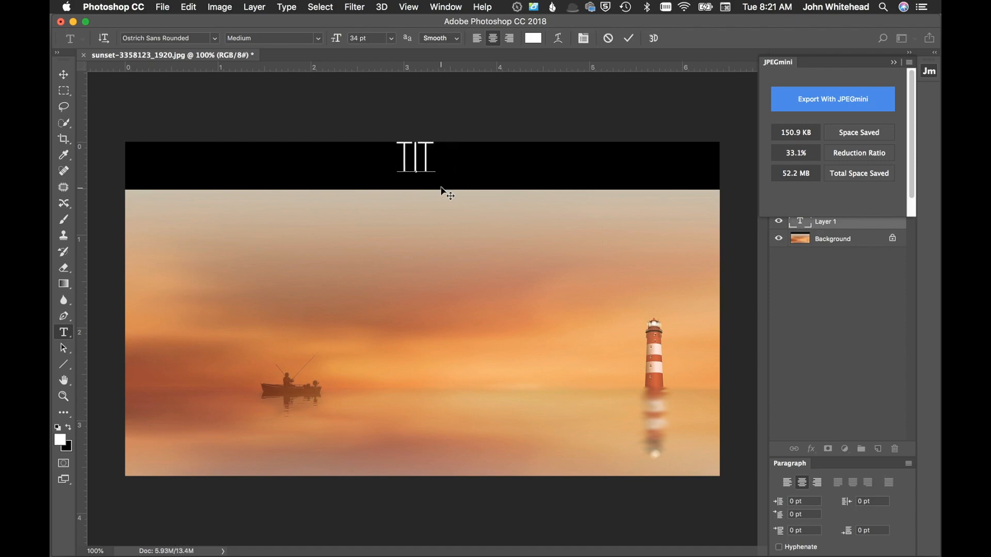
{"action": "type", "text": "LE"}
{"action": "left_click", "coordinate": [63, 74]}
{"action": "left_click_drag", "start_coordinate": [426, 170], "coordinate": [434, 178]}
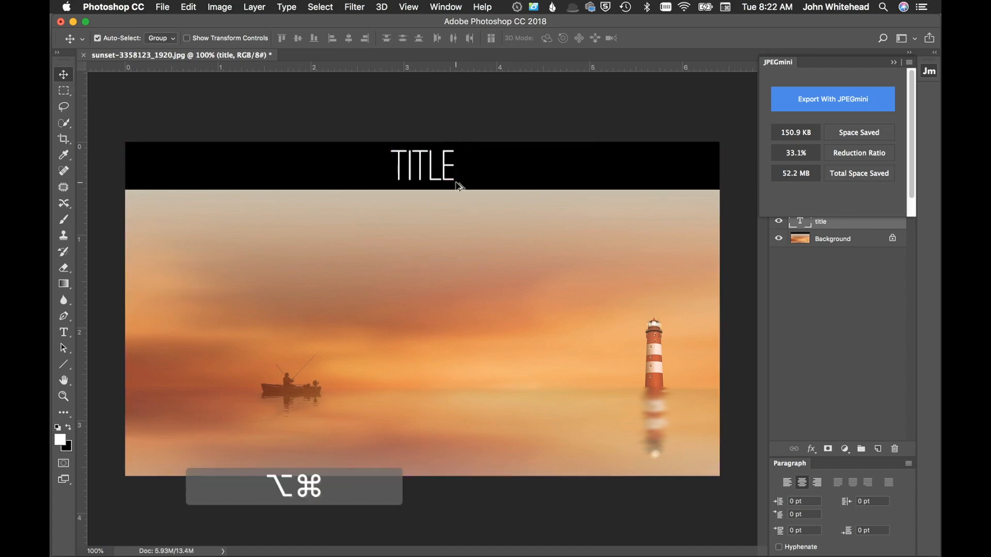
- Undo the title text and the canvas extension
{"action": "key", "text": "alt+super+z"}
{"action": "key", "text": "alt+super+z"}
{"action": "key", "text": "alt+super+z"}
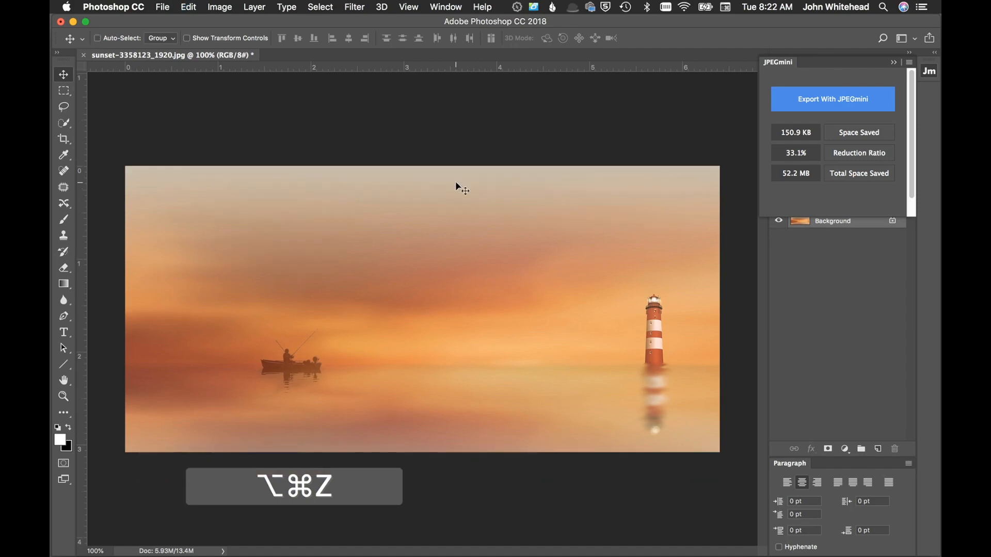
- Crop the image to a vertical 2:3 (4:6) ratio with the fishing boat inside the frame
{"action": "left_click", "coordinate": [63, 139]}
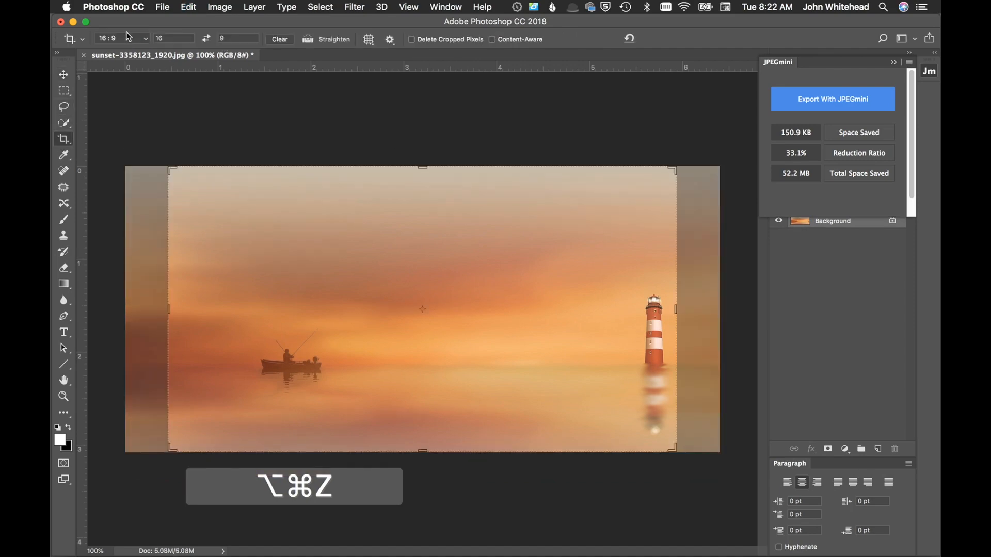
{"action": "left_click", "coordinate": [209, 40]}
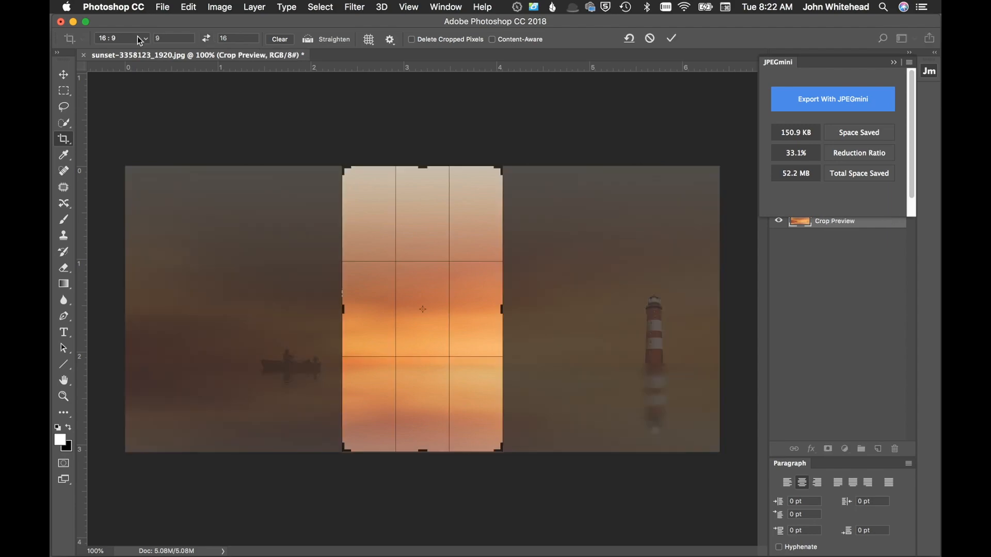
{"action": "left_click", "coordinate": [137, 38]}
{"action": "left_click", "coordinate": [139, 27]}
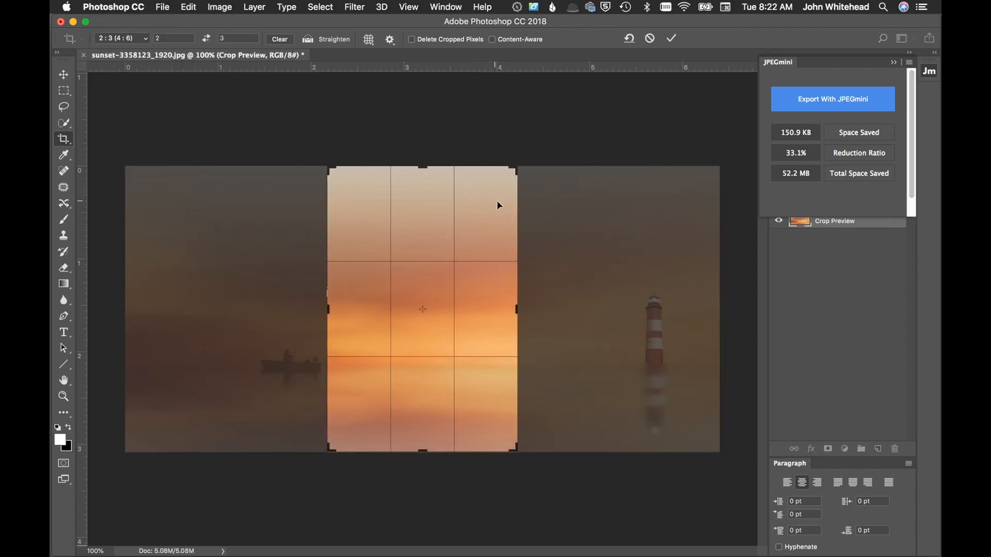
{"action": "left_click_drag", "start_coordinate": [403, 288], "coordinate": [494, 279]}
{"action": "key", "text": "Return"}
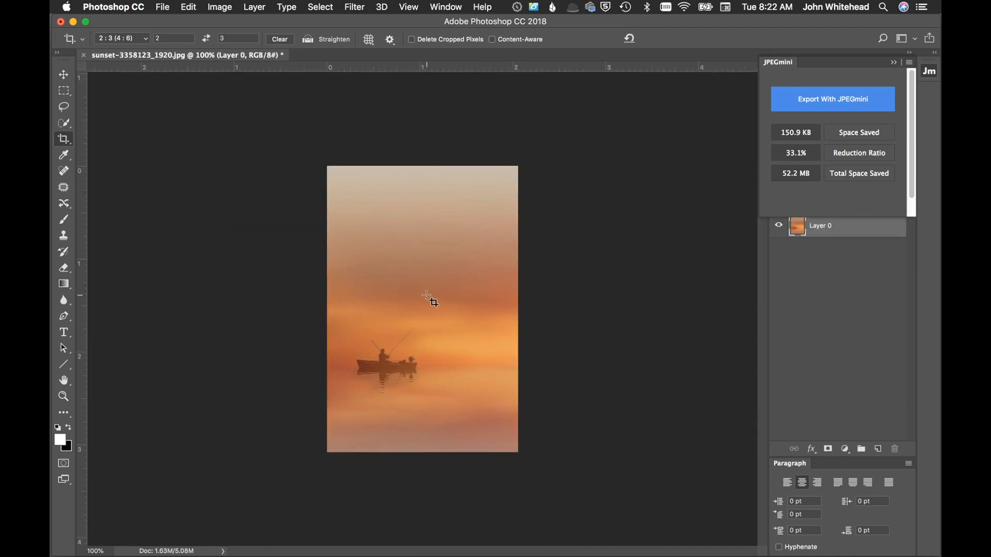
- Flatten the image and check its canvas dimensions in pixels, leaving Canvas Size without changes
{"action": "left_click", "coordinate": [254, 7]}
{"action": "left_click", "coordinate": [313, 492]}
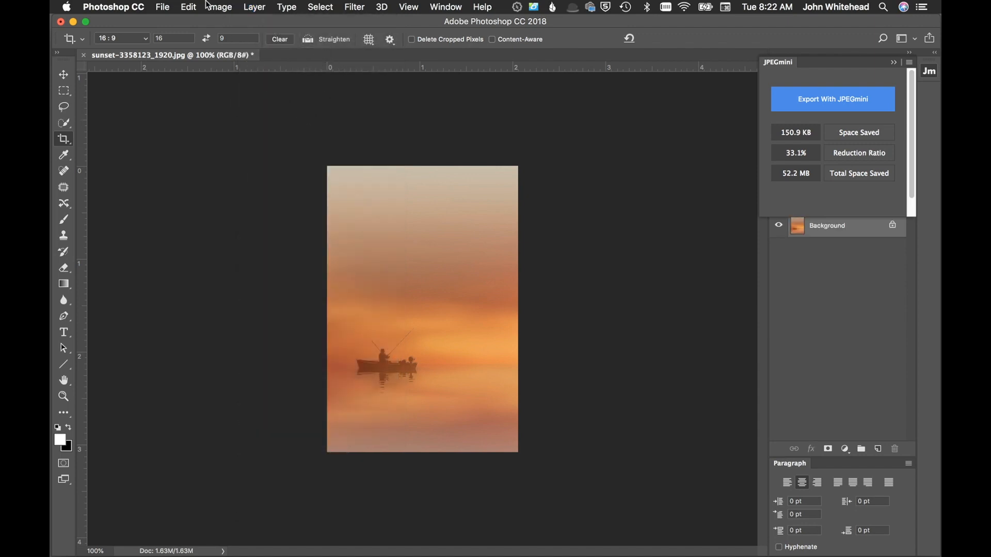
{"action": "left_click", "coordinate": [227, 7]}
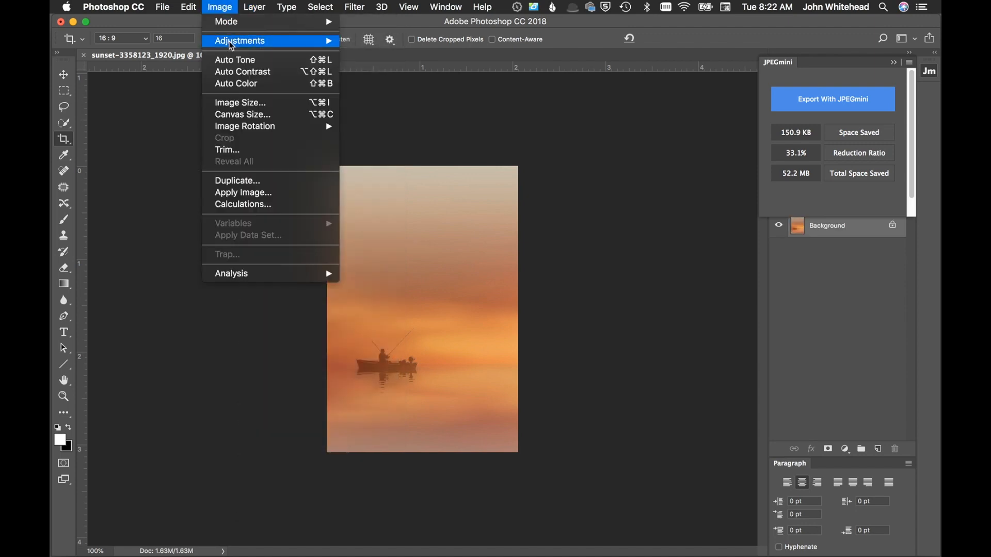
{"action": "left_click", "coordinate": [247, 114]}
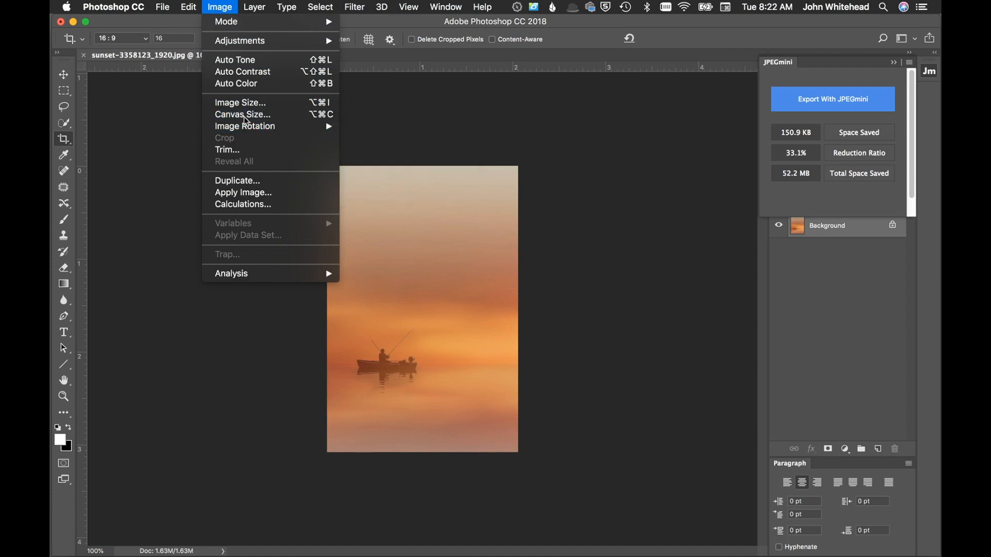
{"action": "left_click", "coordinate": [515, 241]}
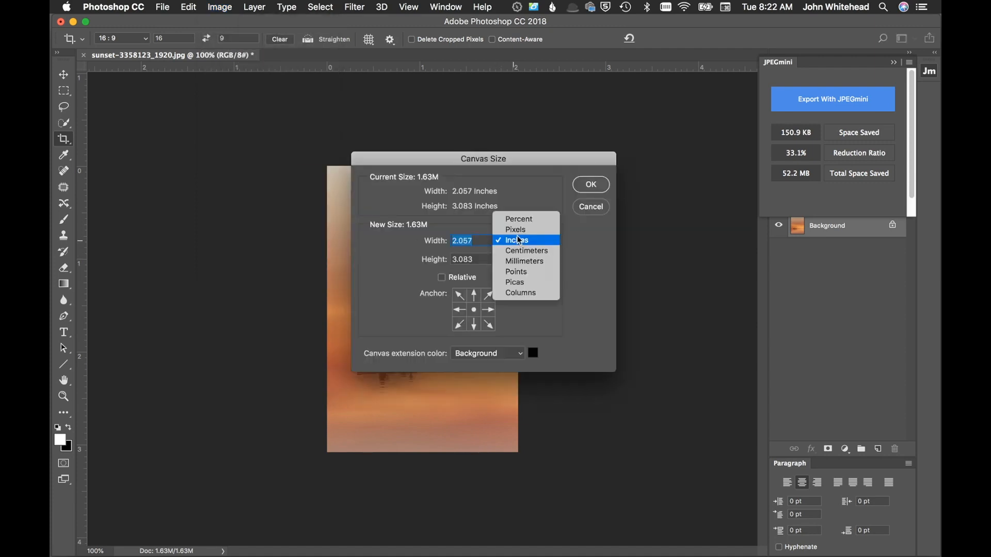
{"action": "left_click", "coordinate": [516, 230]}
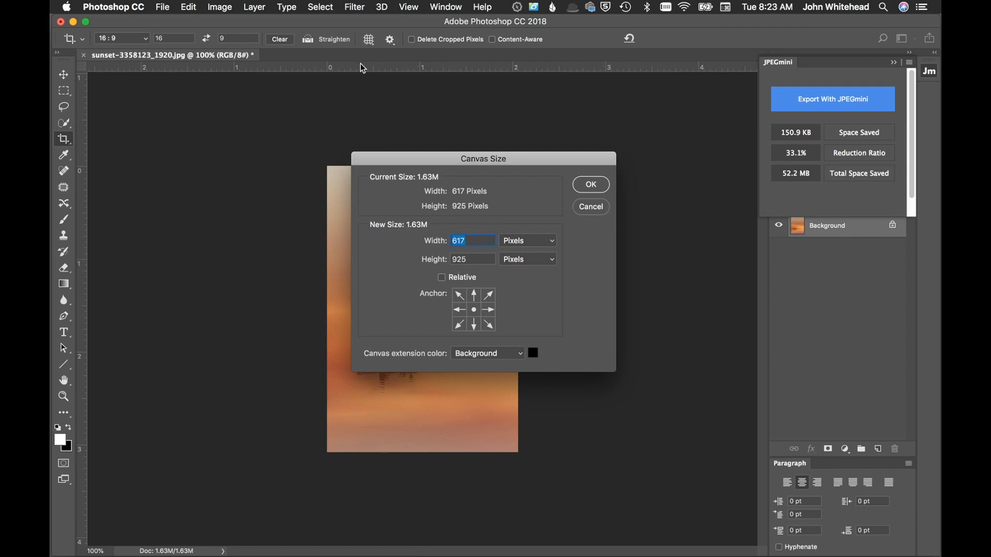
{"action": "left_click", "coordinate": [592, 207]}
- Resize the image proportionally to a height of 1080 pixels
{"action": "left_click", "coordinate": [220, 6]}
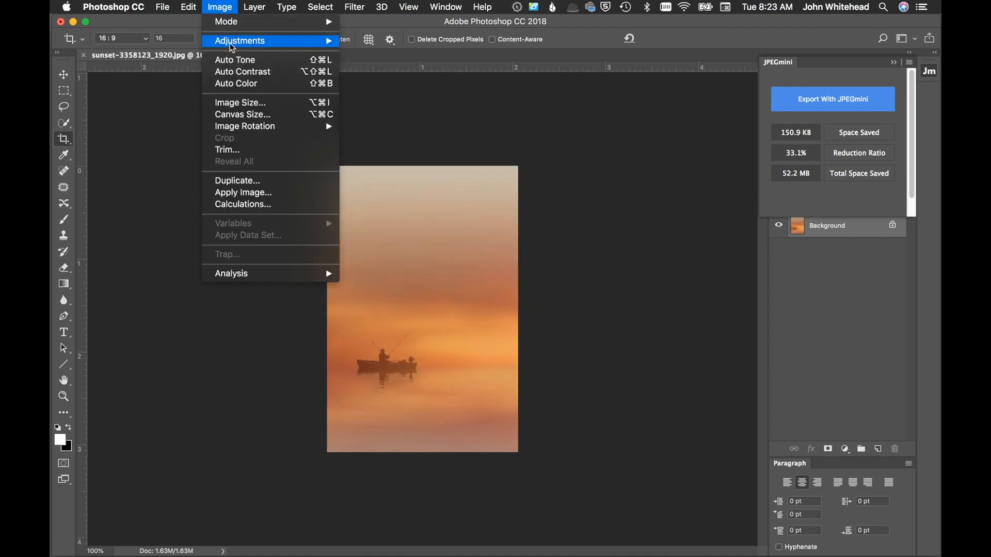
{"action": "left_click", "coordinate": [320, 102]}
{"action": "left_click", "coordinate": [636, 207]}
{"action": "type", "text": "1080"}
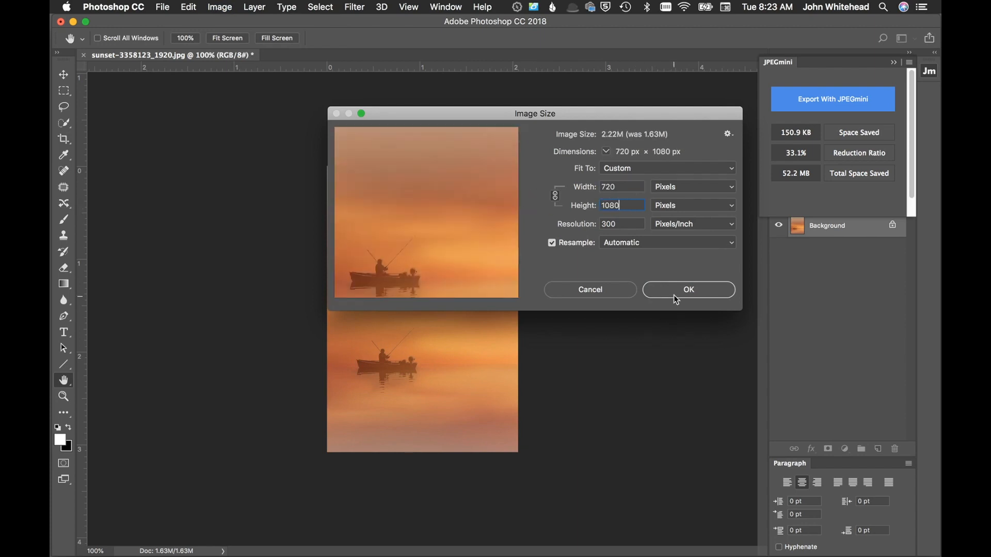
{"action": "left_click", "coordinate": [656, 293]}
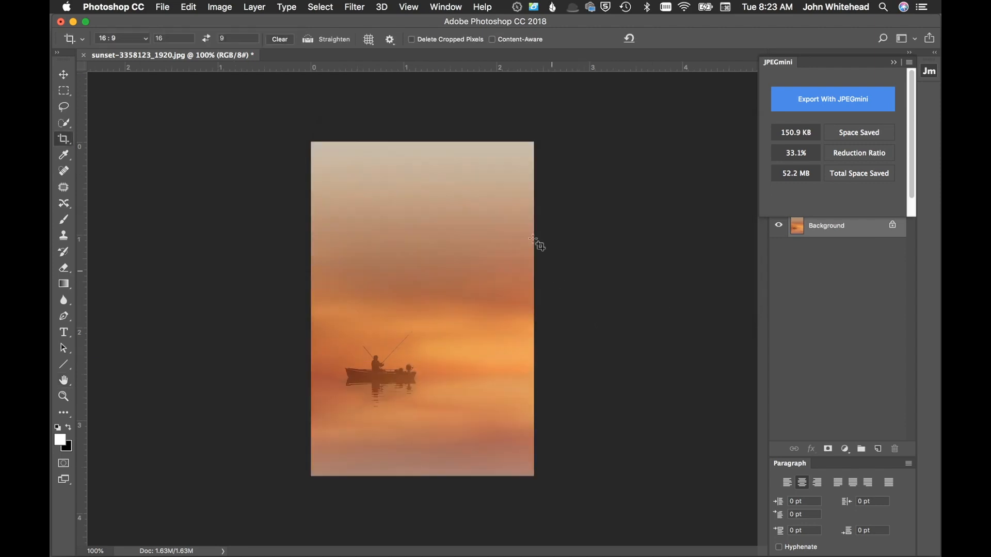
- Extend the canvas width to 1920 pixels with the middle-left anchor, adding the black area only on the right side of the photo
{"action": "left_click", "coordinate": [220, 7]}
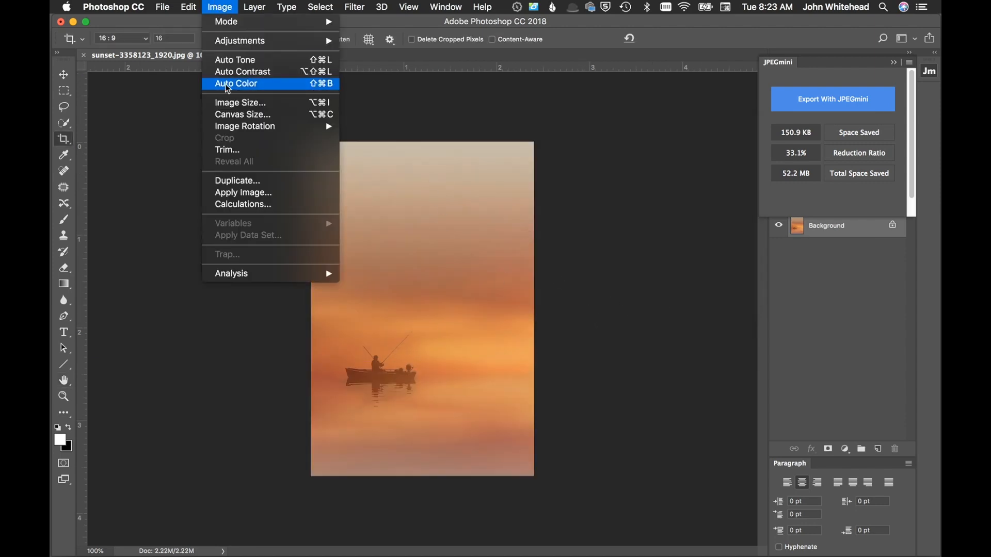
{"action": "left_click", "coordinate": [243, 115]}
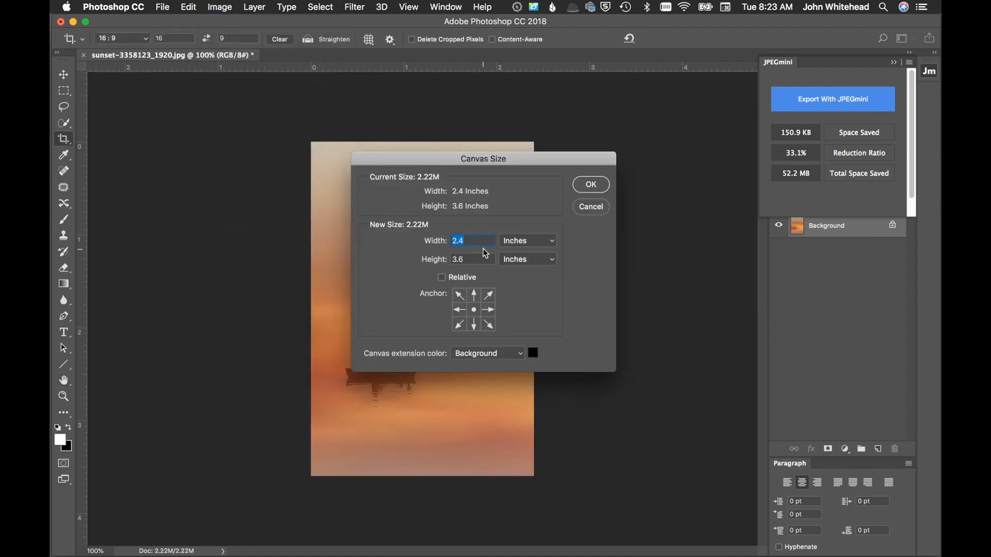
{"action": "left_click", "coordinate": [521, 241]}
{"action": "left_click", "coordinate": [524, 229]}
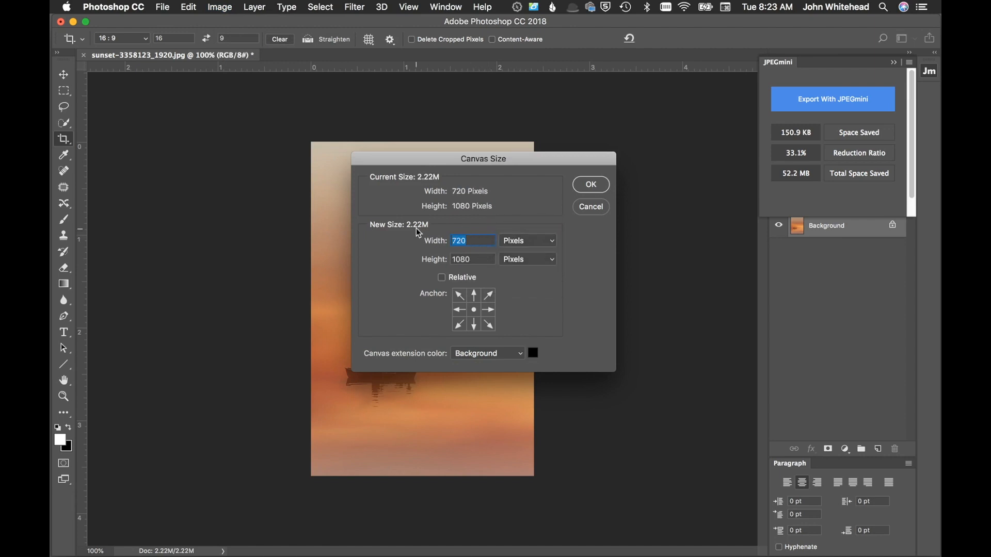
{"action": "type", "text": "1920"}
{"action": "left_click_drag", "start_coordinate": [491, 158], "coordinate": [674, 147]}
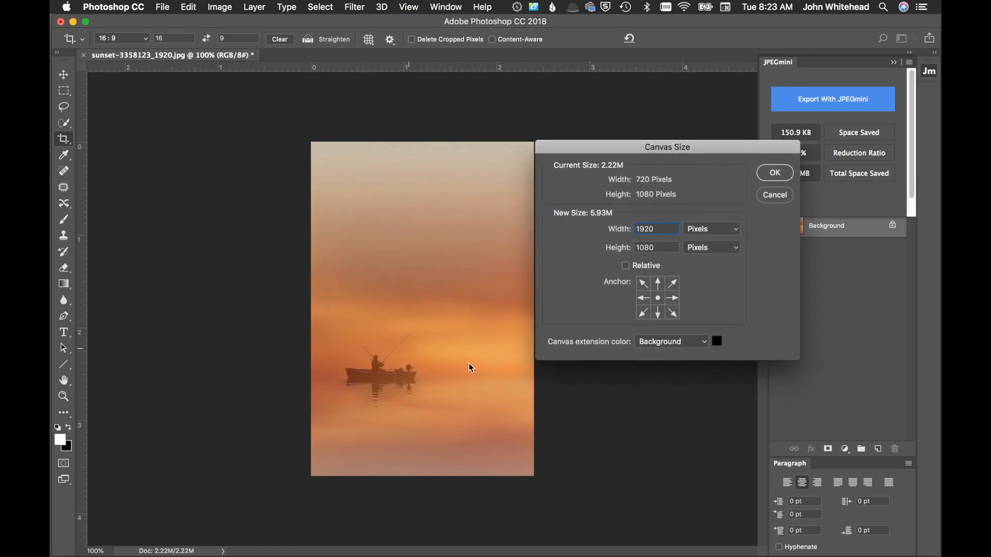
{"action": "left_click", "coordinate": [648, 300]}
{"action": "left_click", "coordinate": [784, 173]}
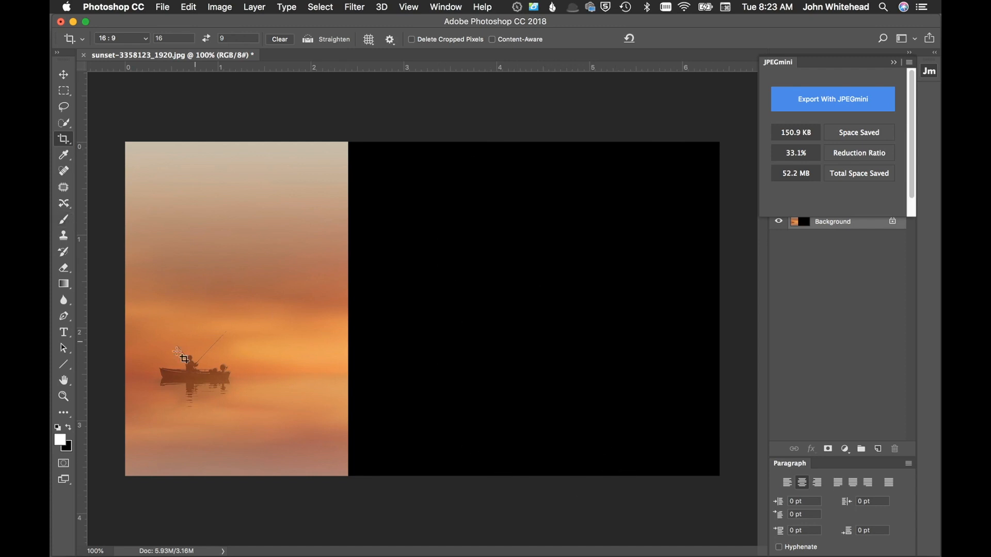
- Add the white text "TYPE" on the black area beside the photo and move it slightly toward that area's center
{"action": "left_click", "coordinate": [63, 333]}
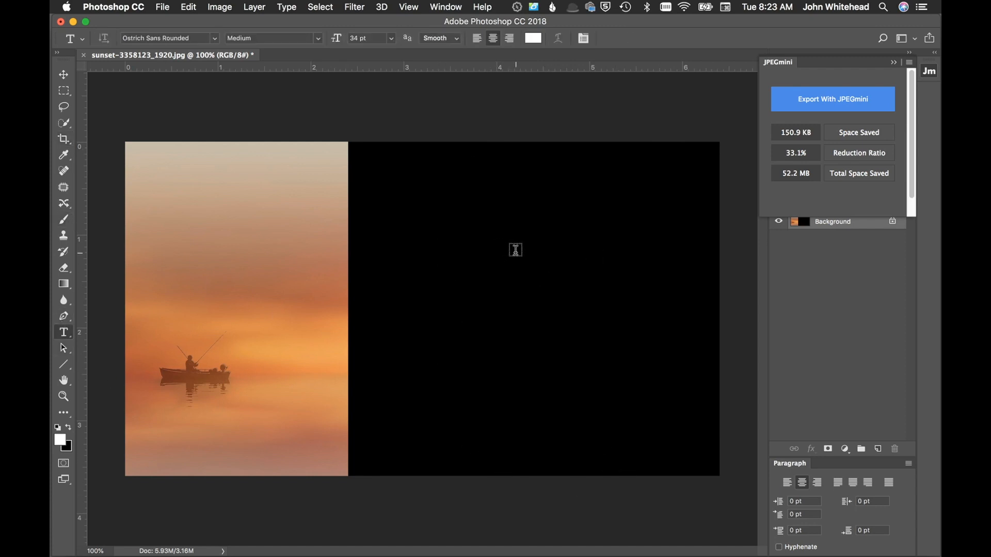
{"action": "left_click", "coordinate": [516, 251]}
{"action": "type", "text": "TYPE"}
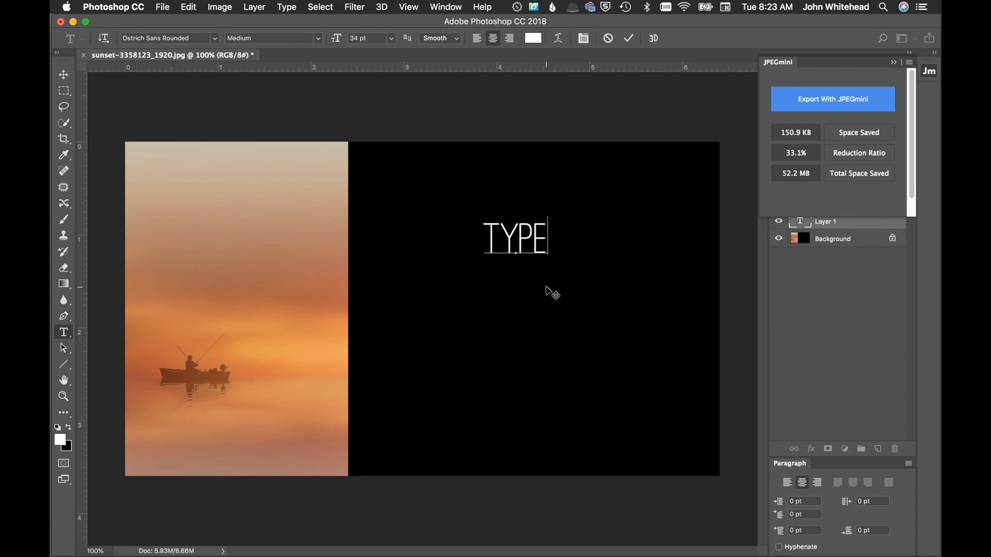
{"action": "left_click", "coordinate": [64, 74]}
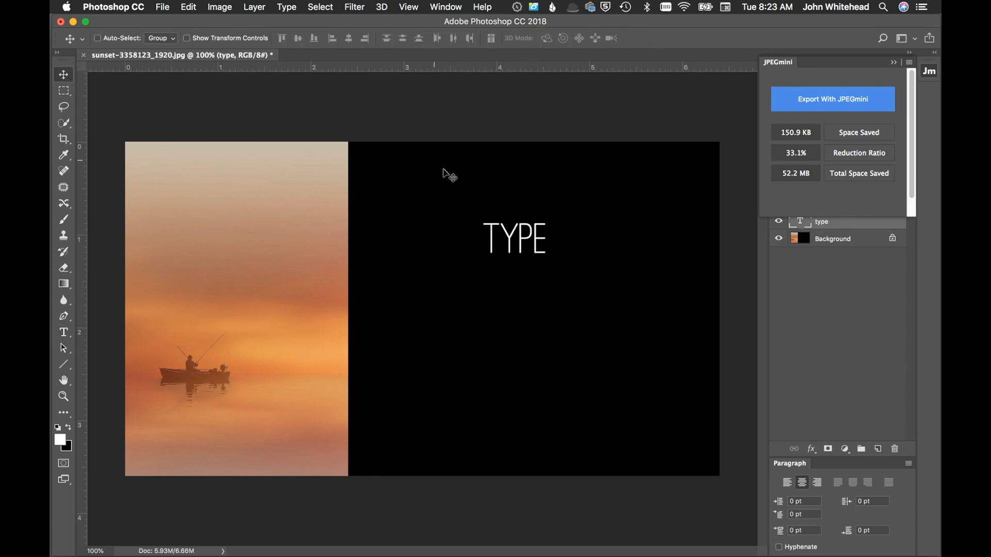
{"action": "left_click_drag", "start_coordinate": [492, 241], "coordinate": [534, 233]}
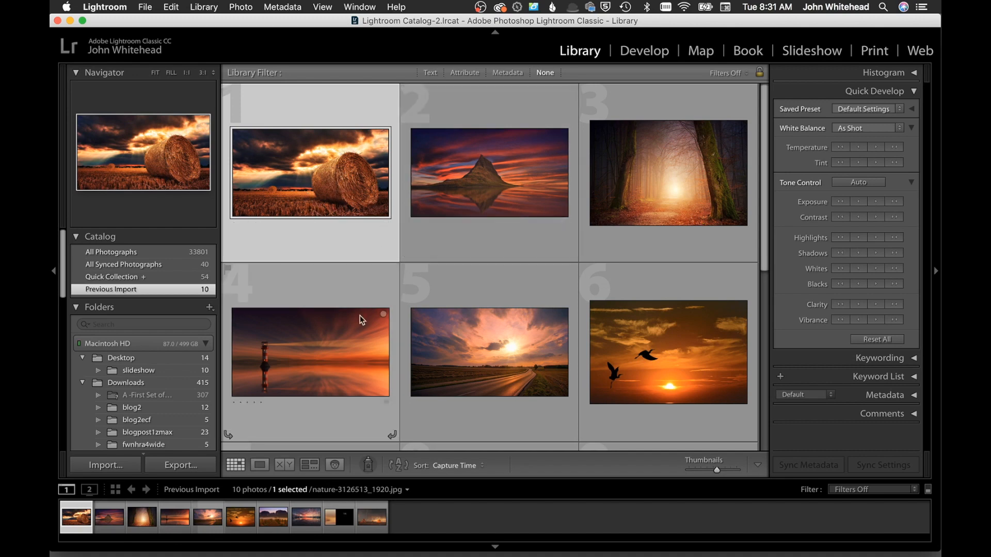
- In Lightroom, open the lighthouse sunset photo in Develop and apply a 16 x 9 crop covering the full frame
{"action": "left_click", "coordinate": [318, 370]}
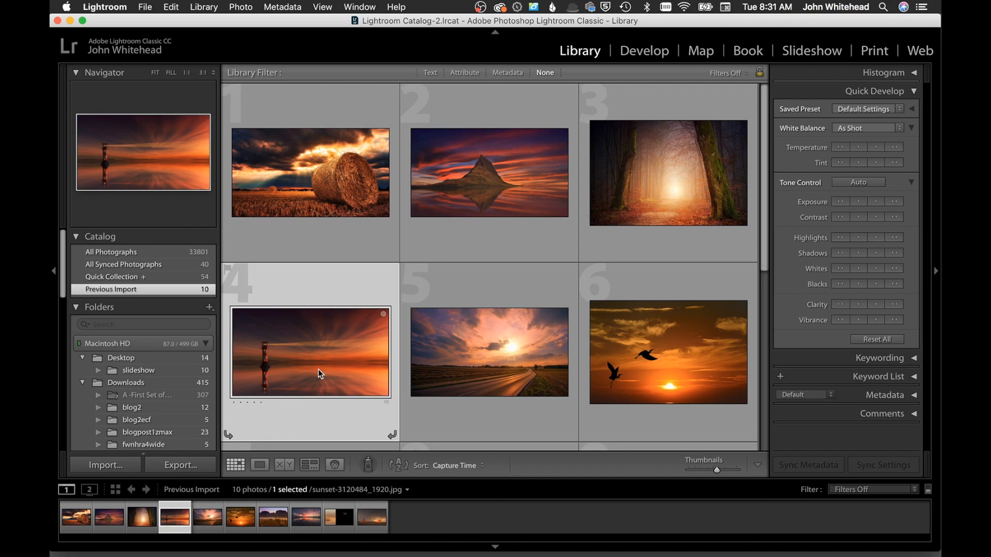
{"action": "left_click", "coordinate": [639, 52]}
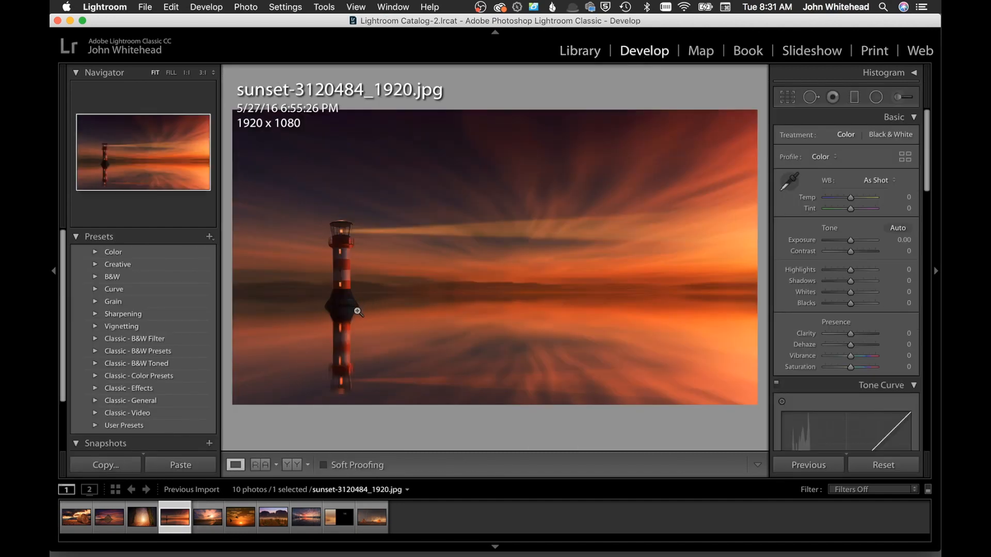
{"action": "left_click", "coordinate": [787, 98]}
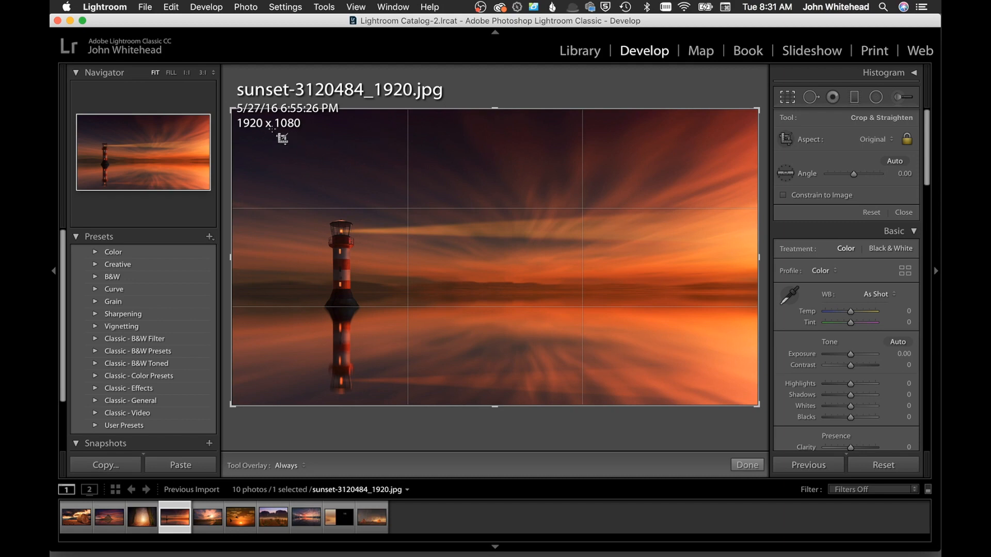
{"action": "left_click", "coordinate": [884, 138]}
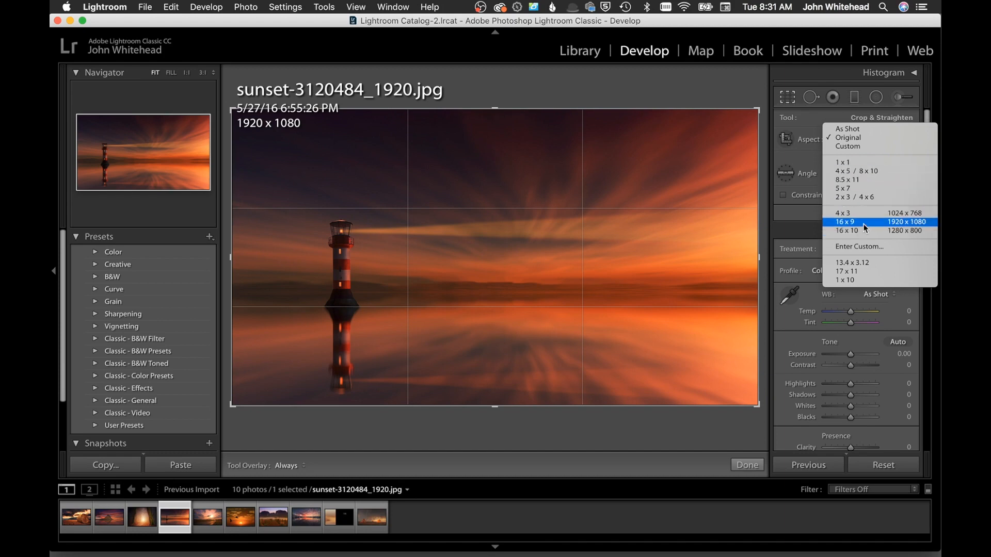
{"action": "left_click", "coordinate": [916, 224]}
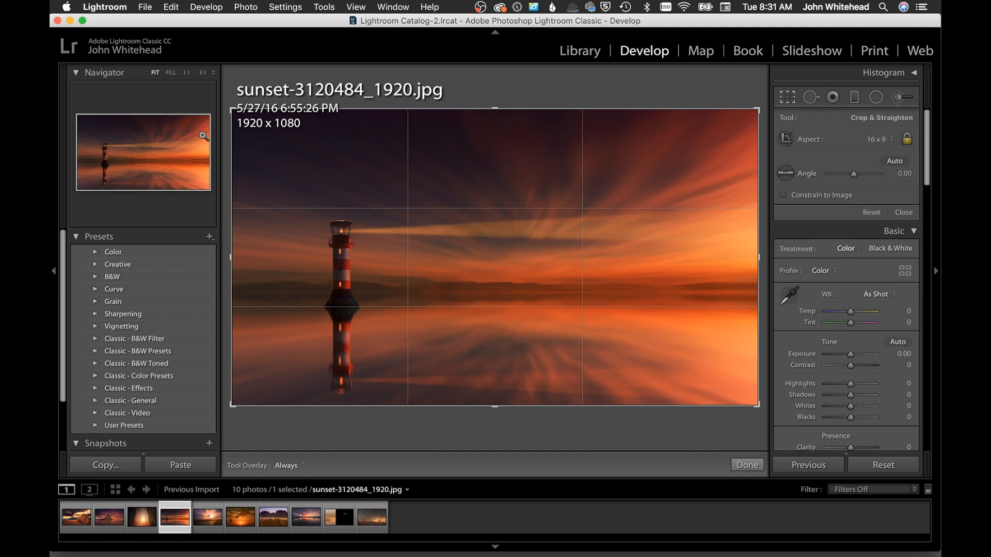
{"action": "mouse_move", "coordinate": [230, 109]}
{"action": "left_mouse_down"}
{"action": "mouse_move", "coordinate": [281, 133]}
{"action": "mouse_move", "coordinate": [231, 101]}
{"action": "left_mouse_up"}
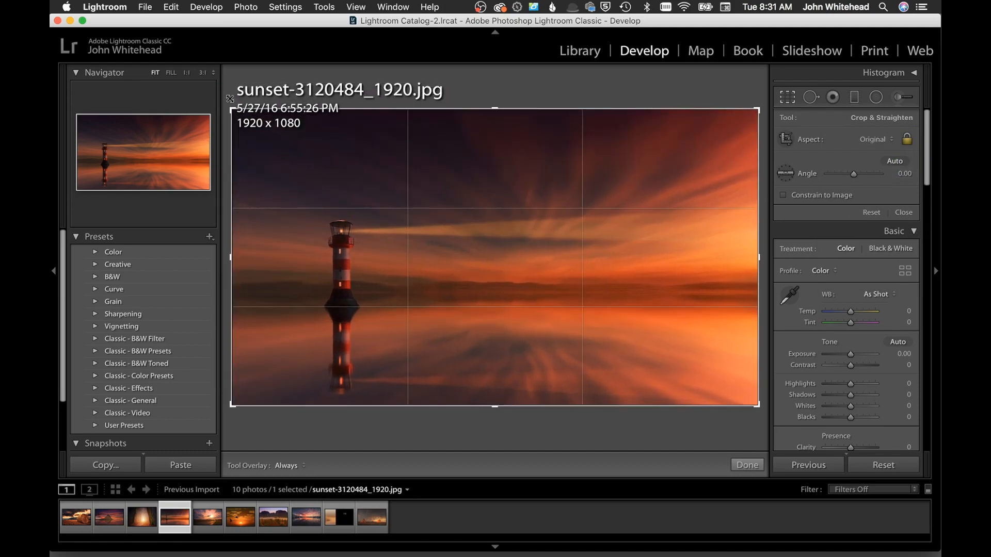
{"action": "key", "text": "Return"}
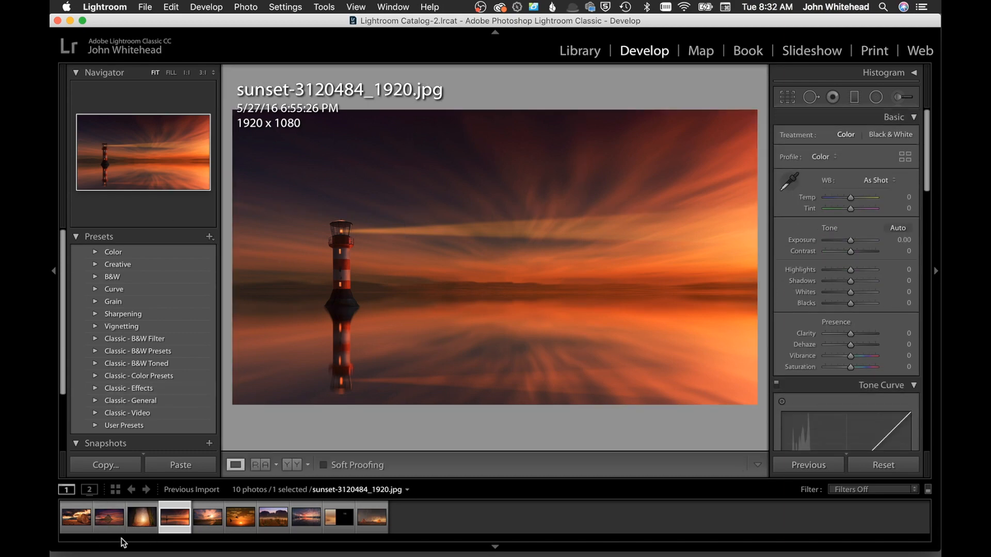
- Crop the forest path photo to the 16 x 9 aspect, shifting the image slightly upward within the crop frame
{"action": "left_click", "coordinate": [144, 518]}
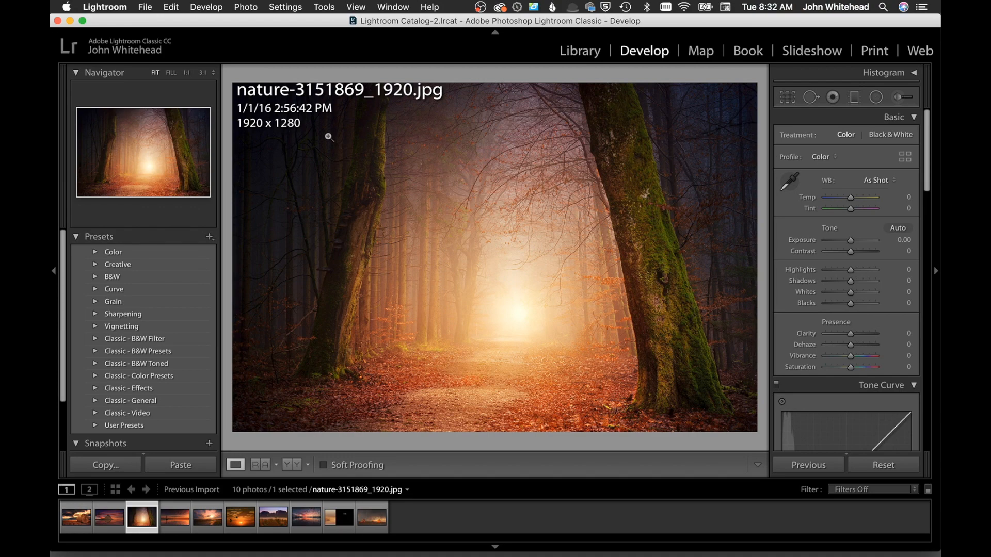
{"action": "left_click", "coordinate": [787, 97]}
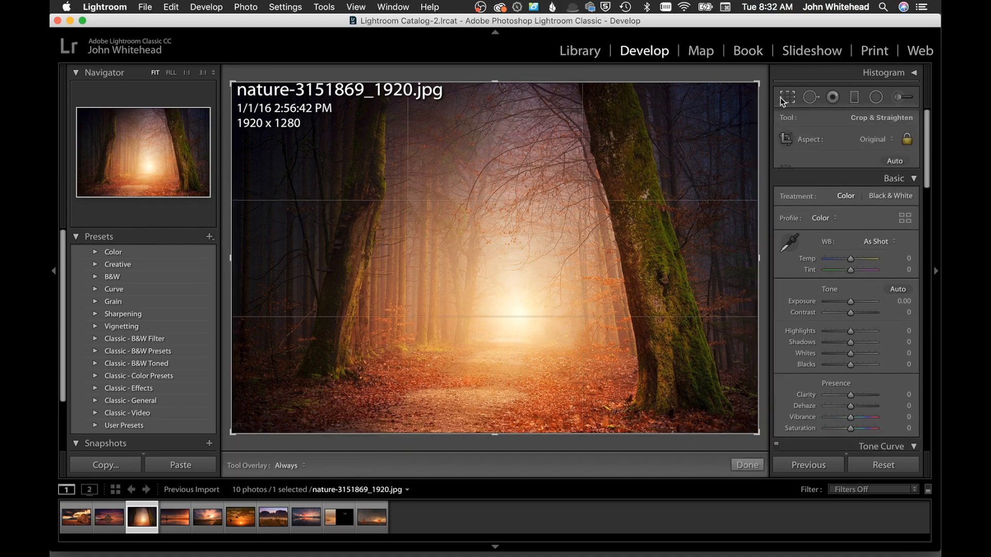
{"action": "left_click", "coordinate": [896, 138]}
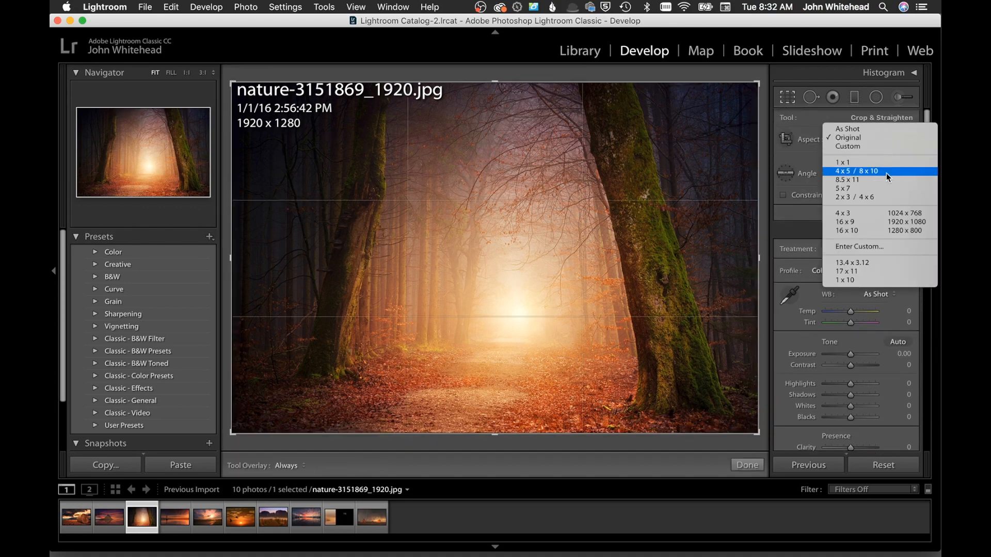
{"action": "left_click", "coordinate": [884, 221]}
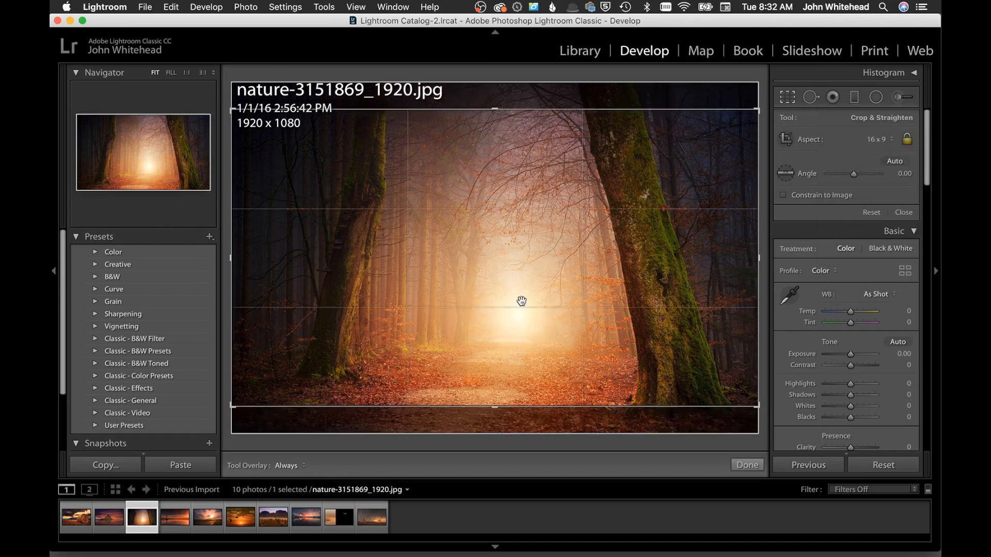
{"action": "left_click_drag", "start_coordinate": [518, 302], "coordinate": [516, 288]}
{"action": "key", "text": "Return"}
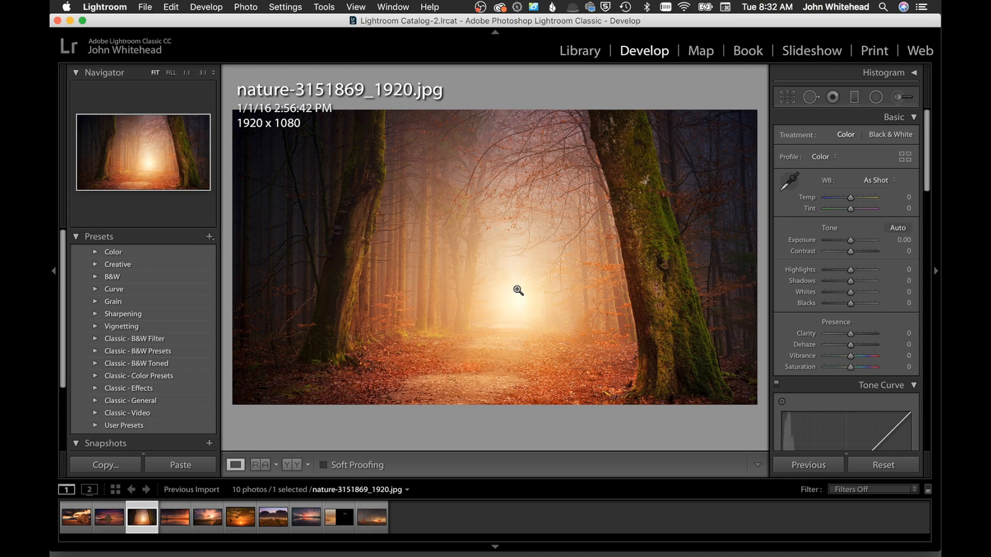
- View the monument valley lightning photo and the dawn path photo to check their pixel dimensions
{"action": "left_click", "coordinate": [372, 518]}
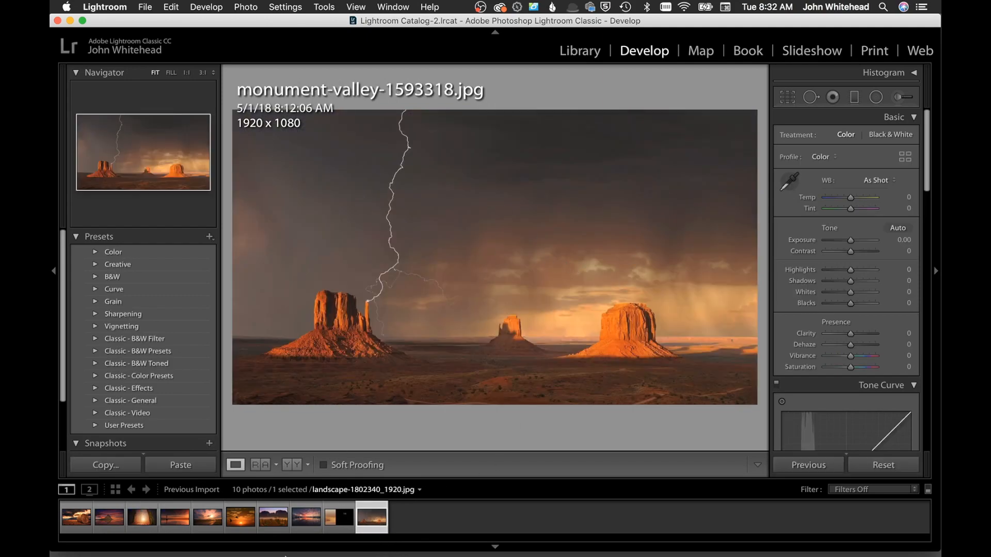
{"action": "left_click", "coordinate": [273, 517]}
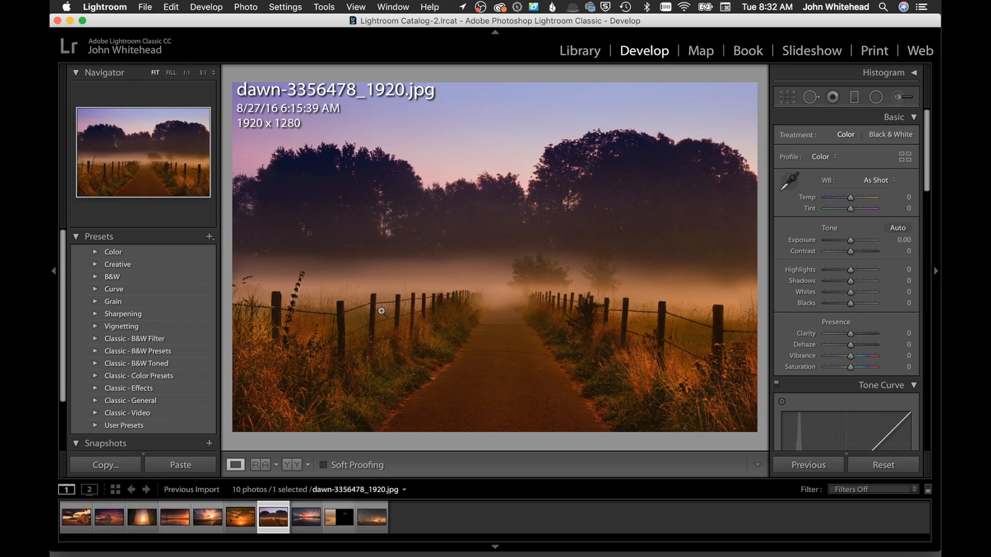
- Select all ten photos in the filmstrip and open the export settings for them
{"action": "left_click", "coordinate": [68, 520]}
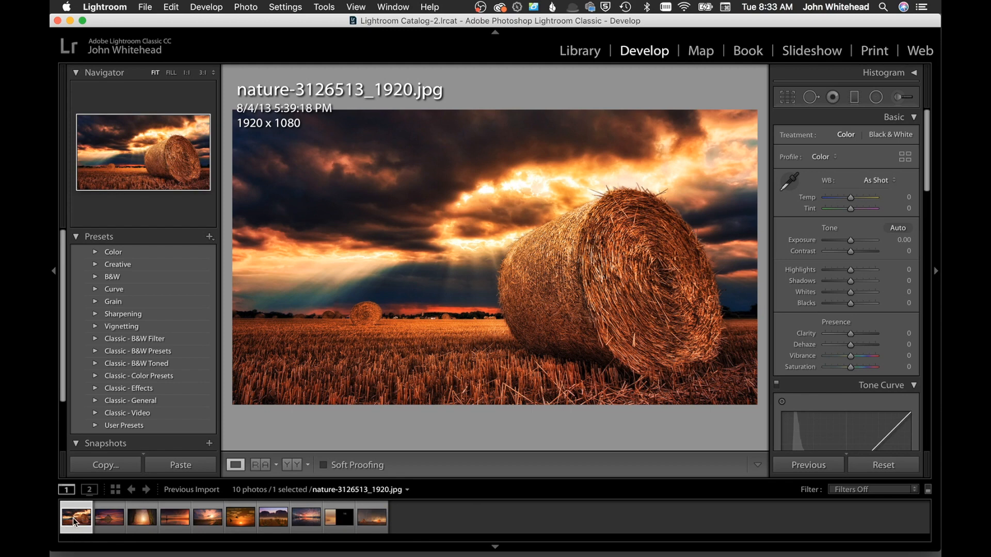
{"action": "left_click", "coordinate": [369, 516], "text": "shift"}
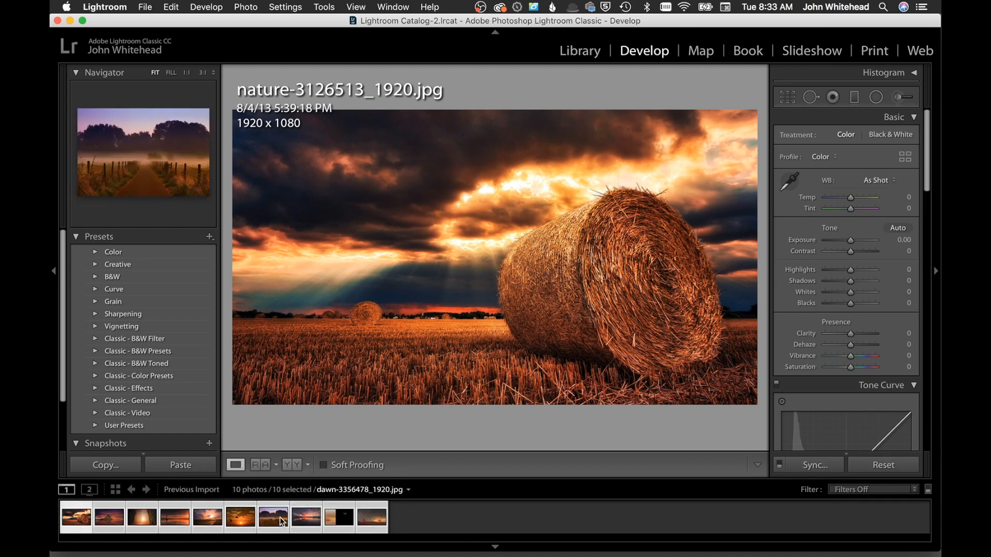
{"action": "left_click", "coordinate": [413, 518]}
{"action": "left_click", "coordinate": [338, 522]}
{"action": "key", "text": "super+a"}
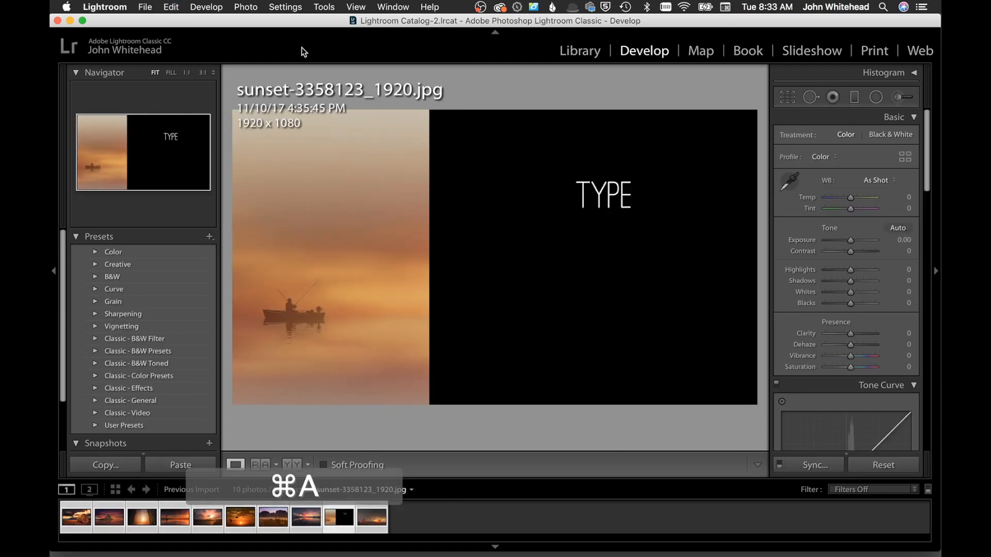
{"action": "left_click", "coordinate": [148, 6]}
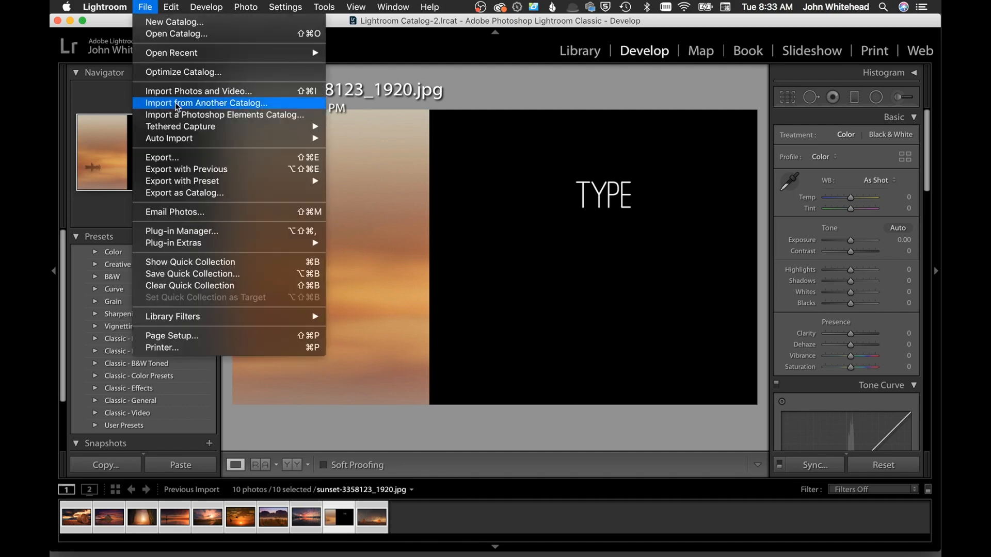
{"action": "left_click", "coordinate": [179, 161]}
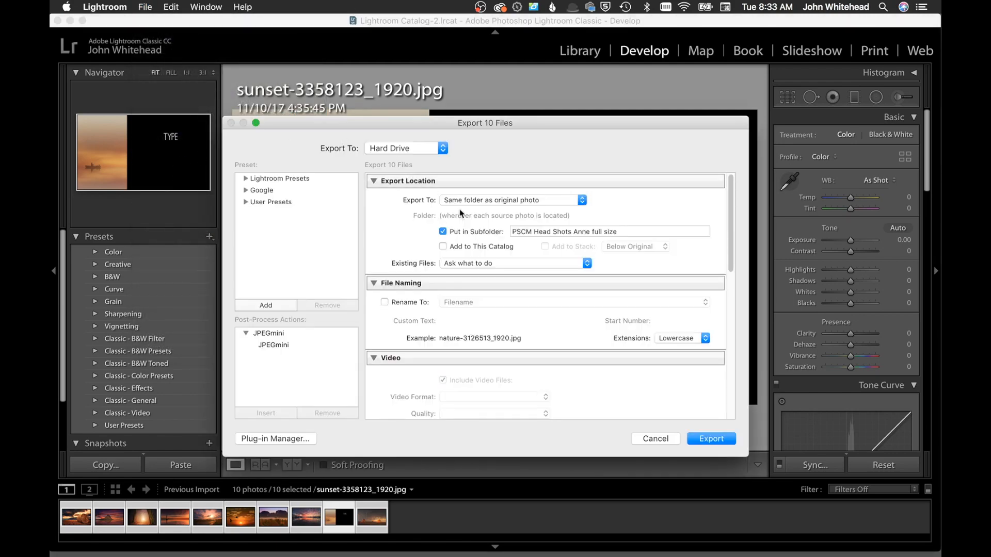
- Set the export location to the same folder as the original photos, in a subfolder named "slideshow sized"
{"action": "left_click", "coordinate": [472, 202]}
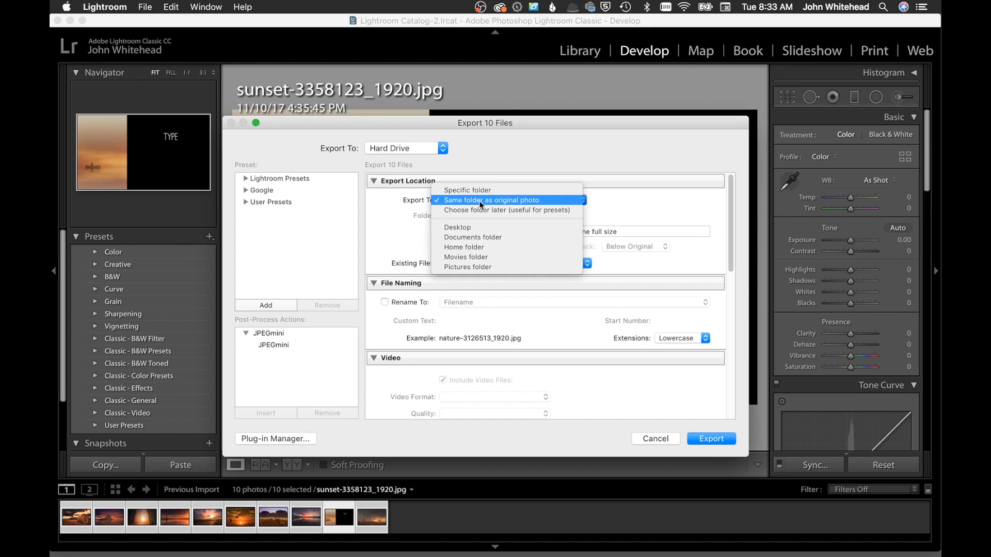
{"action": "left_click", "coordinate": [513, 200]}
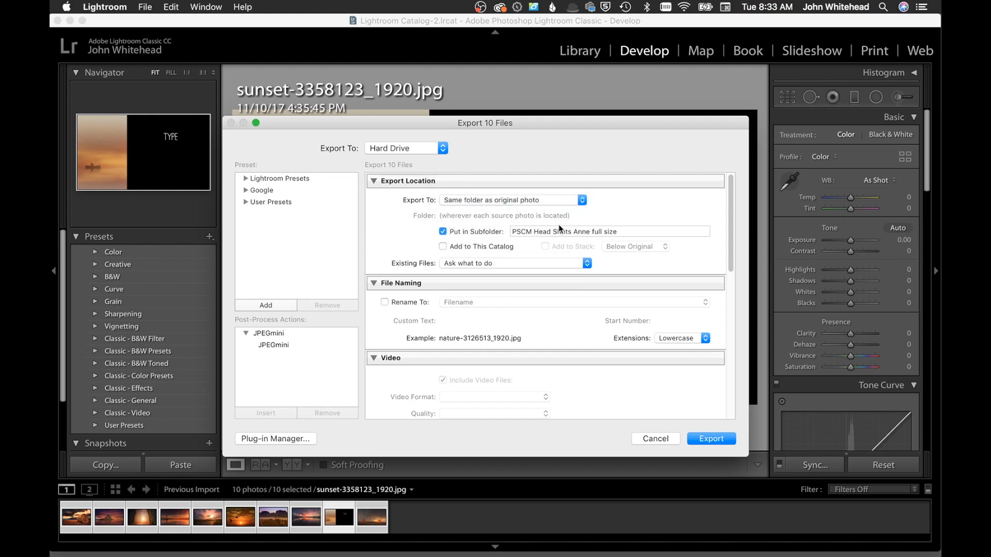
{"action": "left_click", "coordinate": [443, 231]}
{"action": "left_click", "coordinate": [443, 232]}
{"action": "left_click_drag", "start_coordinate": [619, 231], "coordinate": [491, 228]}
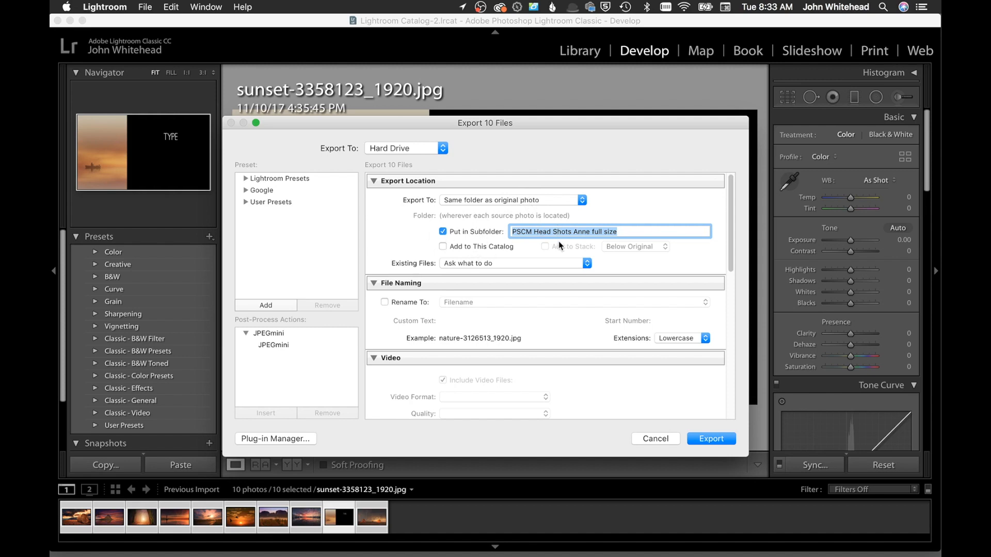
{"action": "type", "text": "slideshow sized"}
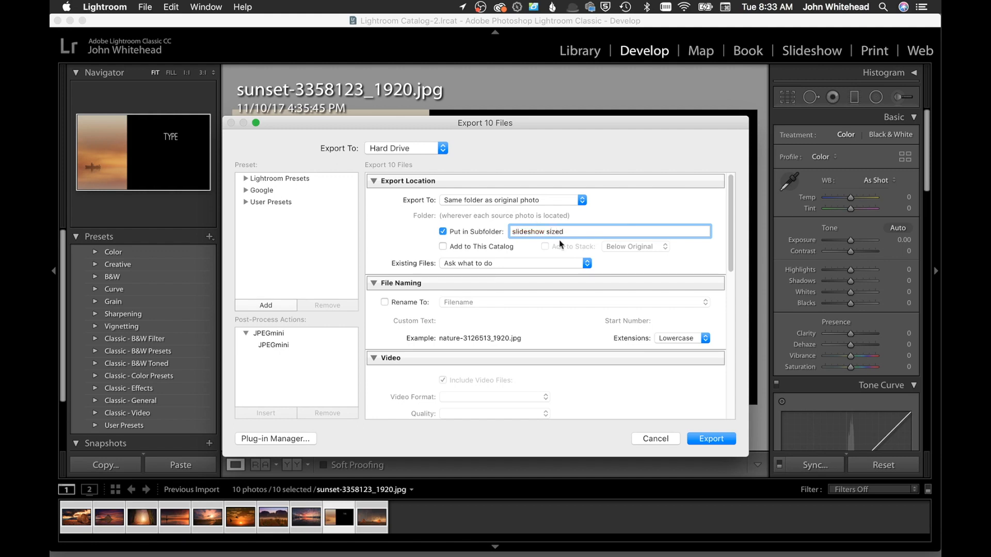
- Keep JPEG as the export image format and set the color space to sRGB
{"action": "scroll", "coordinate": [619, 267], "scroll_direction": "down", "scroll_amount": 1}
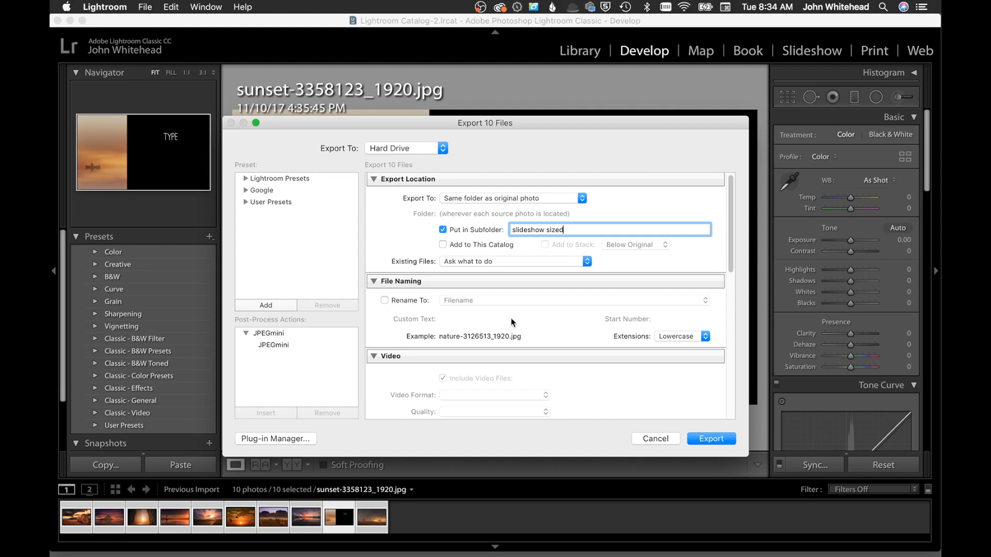
{"action": "scroll", "coordinate": [512, 324], "scroll_direction": "down", "scroll_amount": 3}
{"action": "scroll", "coordinate": [459, 255], "scroll_direction": "down", "scroll_amount": 5}
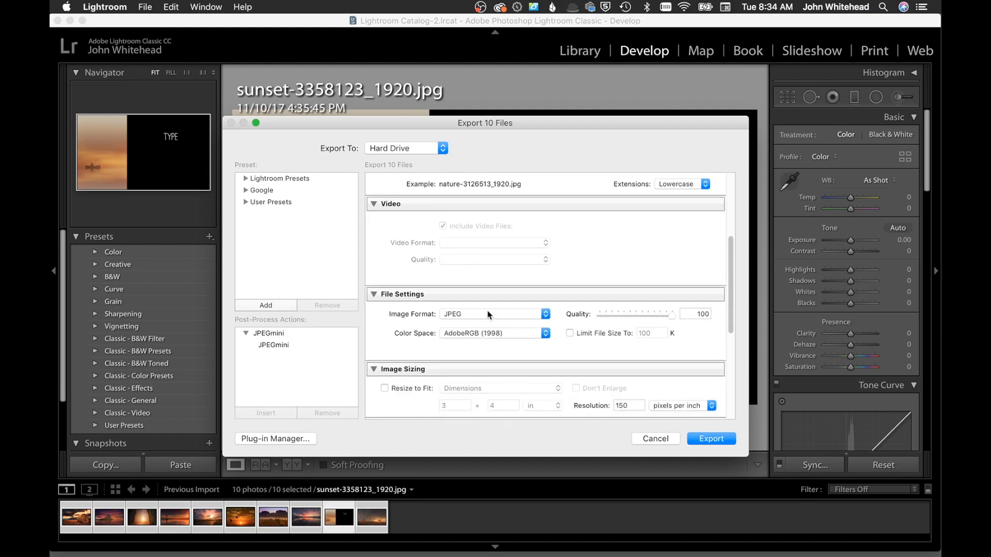
{"action": "left_click", "coordinate": [488, 313]}
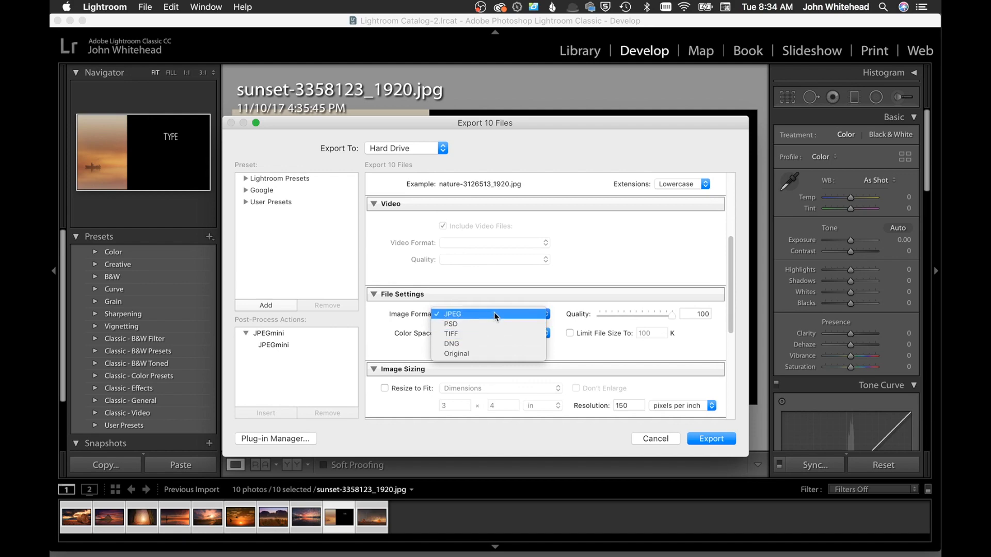
{"action": "left_click", "coordinate": [494, 313]}
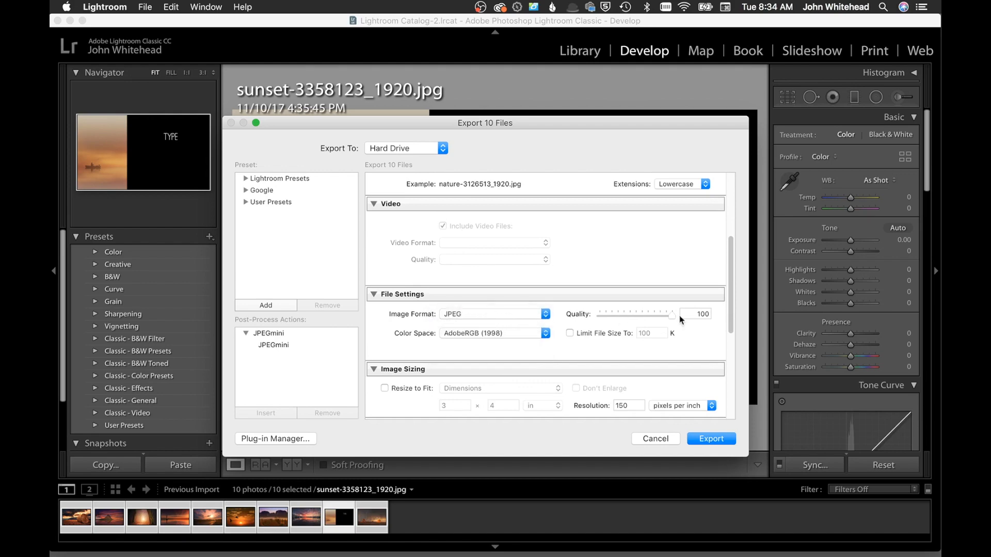
{"action": "left_click", "coordinate": [473, 332]}
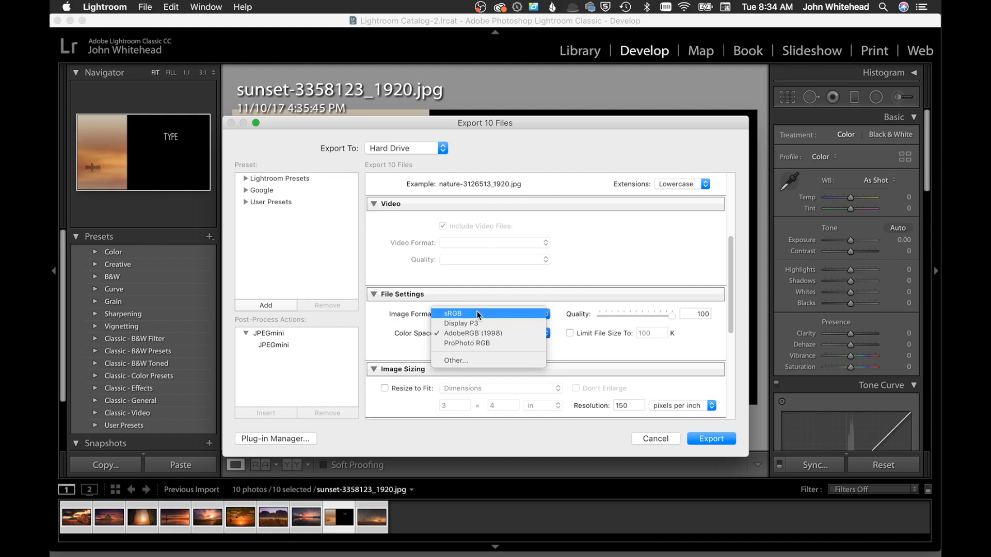
{"action": "left_click", "coordinate": [478, 336]}
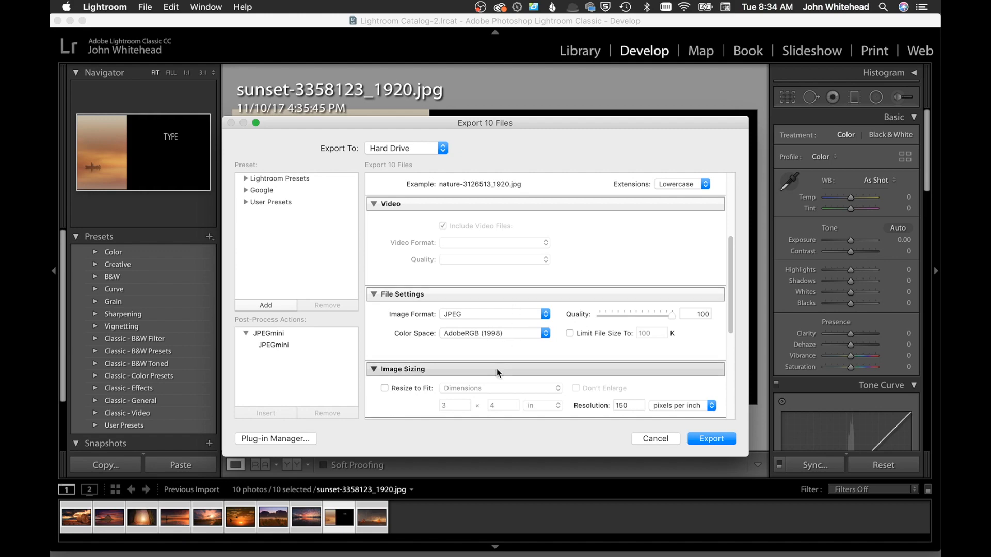
{"action": "left_click", "coordinate": [483, 333]}
{"action": "left_click", "coordinate": [484, 313]}
- Enable resizing of the exported images and fit them by Long Edge
{"action": "scroll", "coordinate": [599, 353], "scroll_direction": "down", "scroll_amount": 2}
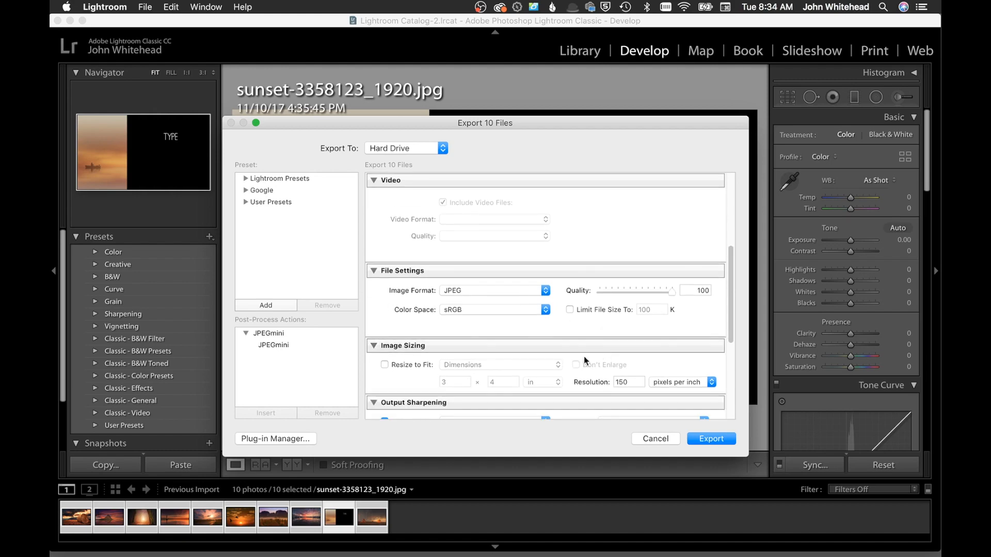
{"action": "scroll", "coordinate": [441, 382], "scroll_direction": "down", "scroll_amount": 1}
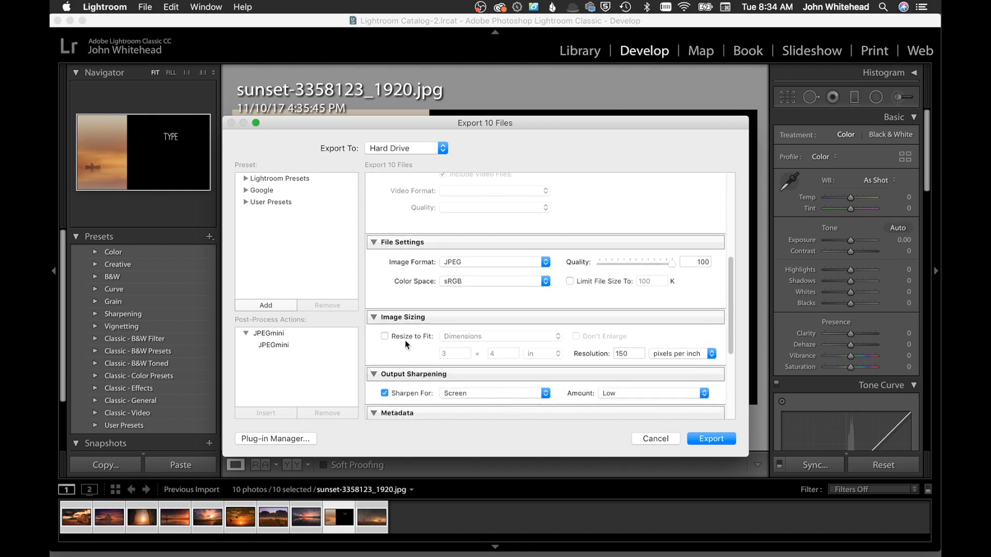
{"action": "scroll", "coordinate": [406, 345], "scroll_direction": "down", "scroll_amount": 1}
{"action": "left_click", "coordinate": [384, 317]}
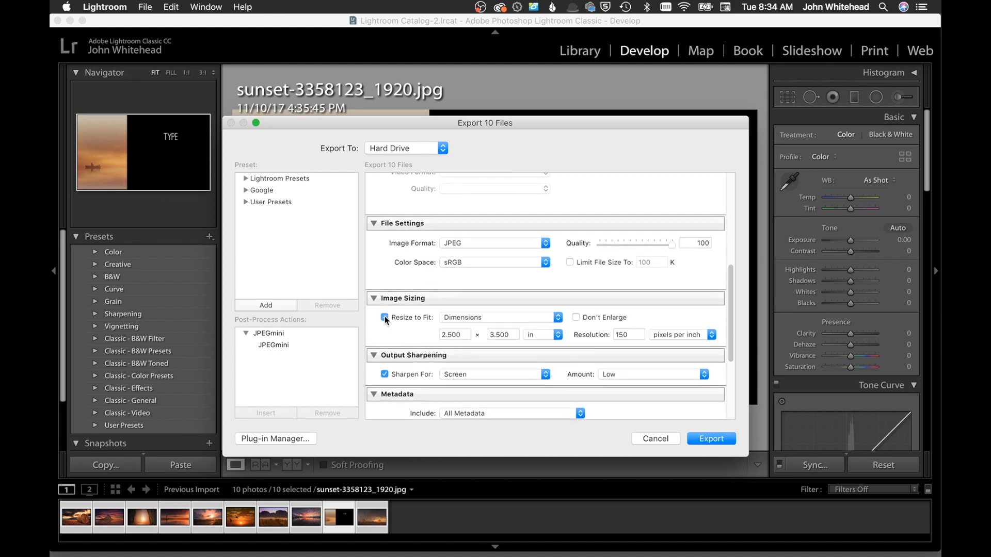
{"action": "left_click", "coordinate": [487, 317]}
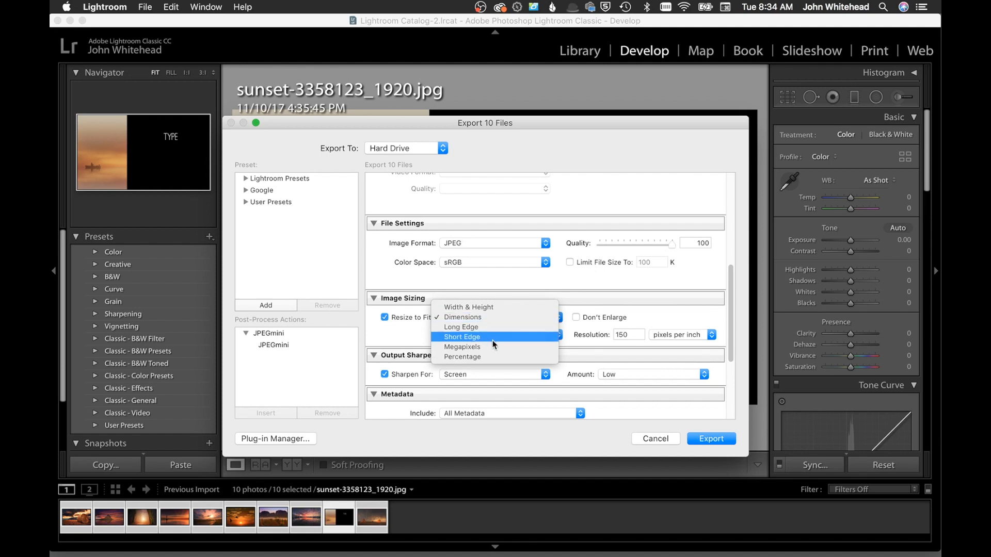
{"action": "left_click", "coordinate": [488, 327]}
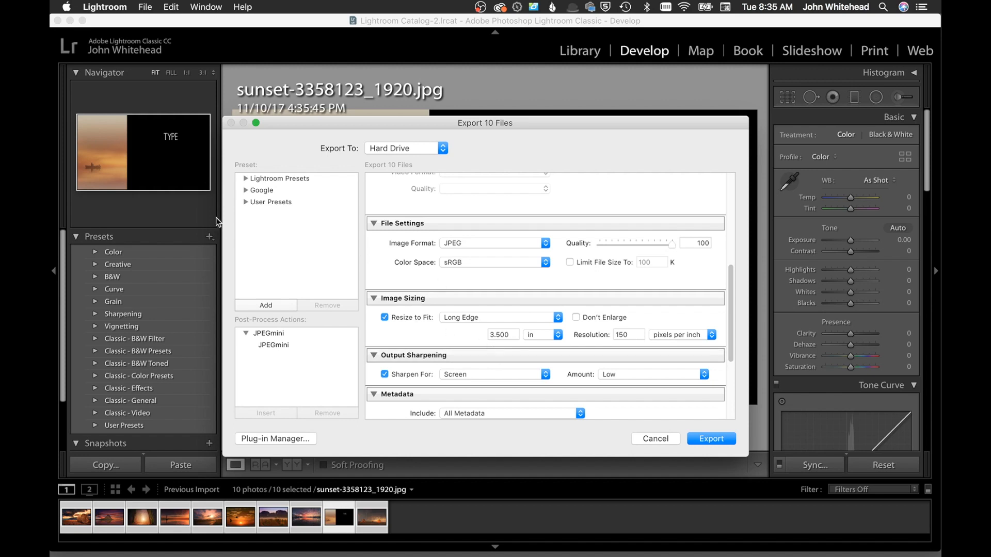
- Switch the export resizing to Width & Height in pixels, with a width of 1,920 and a height of 1080
{"action": "left_click", "coordinate": [478, 317]}
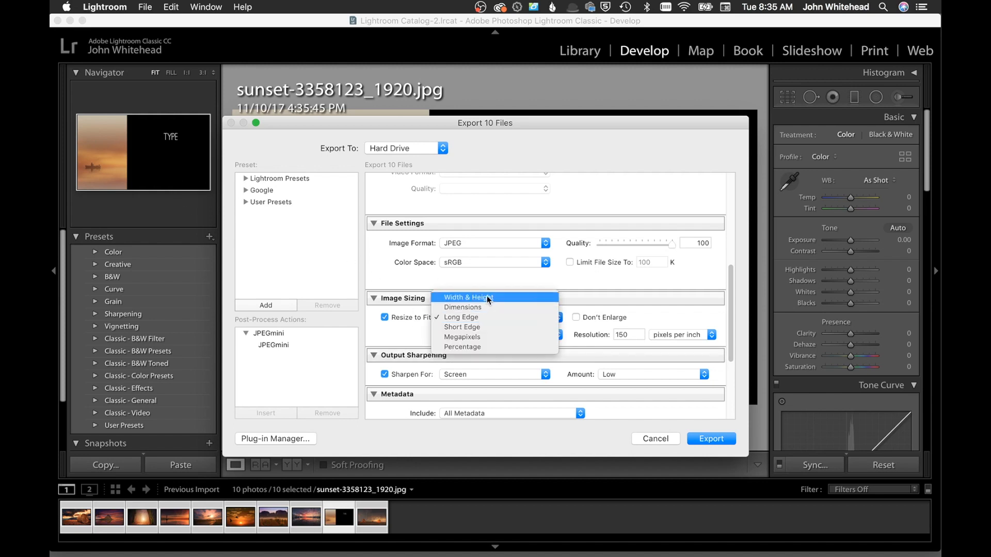
{"action": "left_click", "coordinate": [487, 299]}
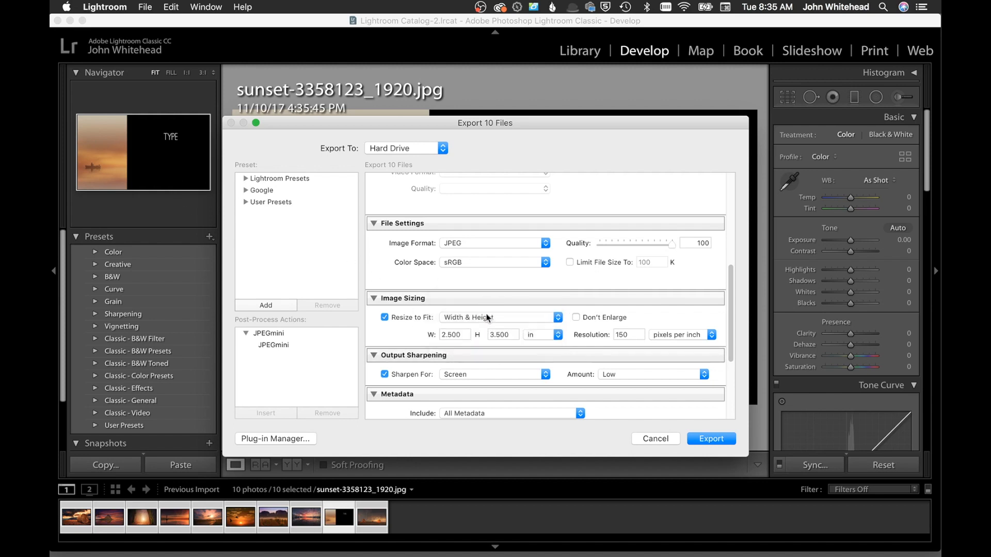
{"action": "left_click", "coordinate": [542, 335]}
{"action": "left_click", "coordinate": [539, 324]}
{"action": "left_click", "coordinate": [456, 334]}
{"action": "type", "text": "1,920"}
{"action": "key", "text": "Tab"}
{"action": "type", "text": "1080"}
- Resize the exported images by Long Edge at 1920 pixels
{"action": "left_click", "coordinate": [500, 317]}
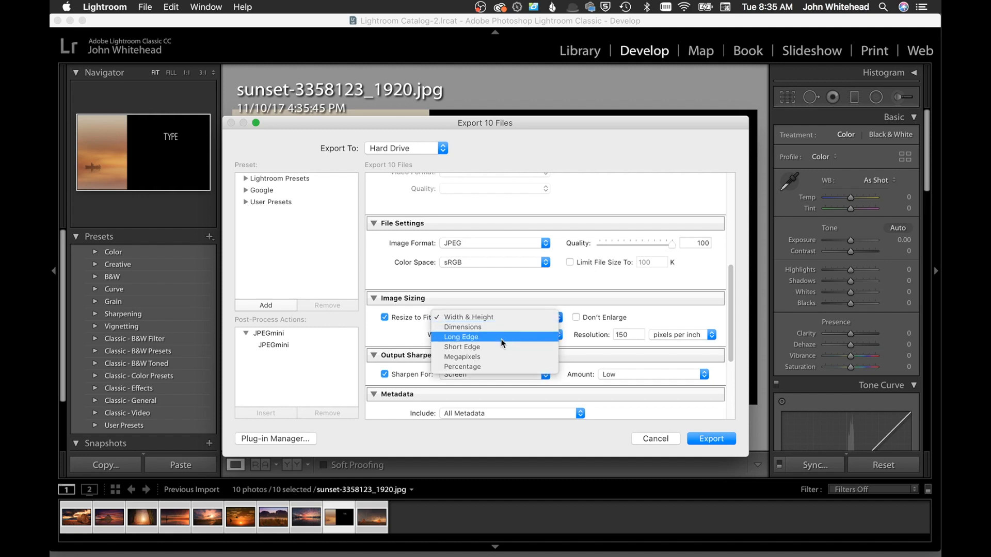
{"action": "left_click", "coordinate": [501, 338]}
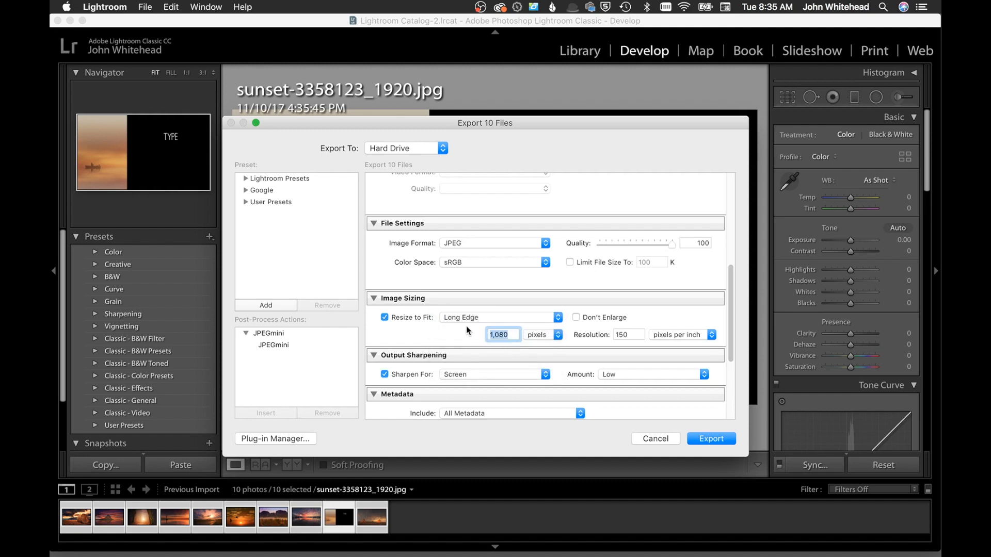
{"action": "type", "text": "1920"}
- Try the Standard amount for the screen output sharpening and set it back to Low
{"action": "scroll", "coordinate": [621, 338], "scroll_direction": "down", "scroll_amount": 4}
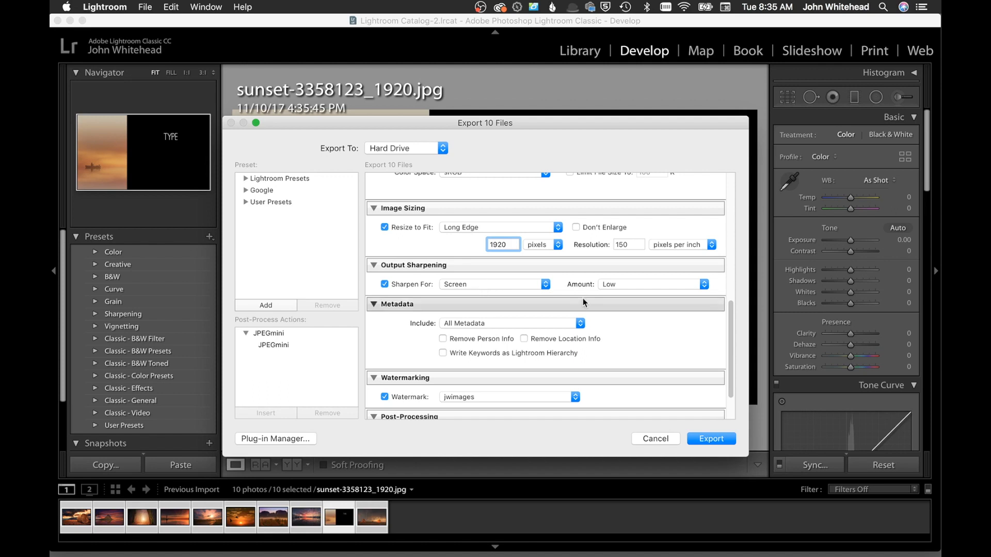
{"action": "left_click", "coordinate": [626, 285]}
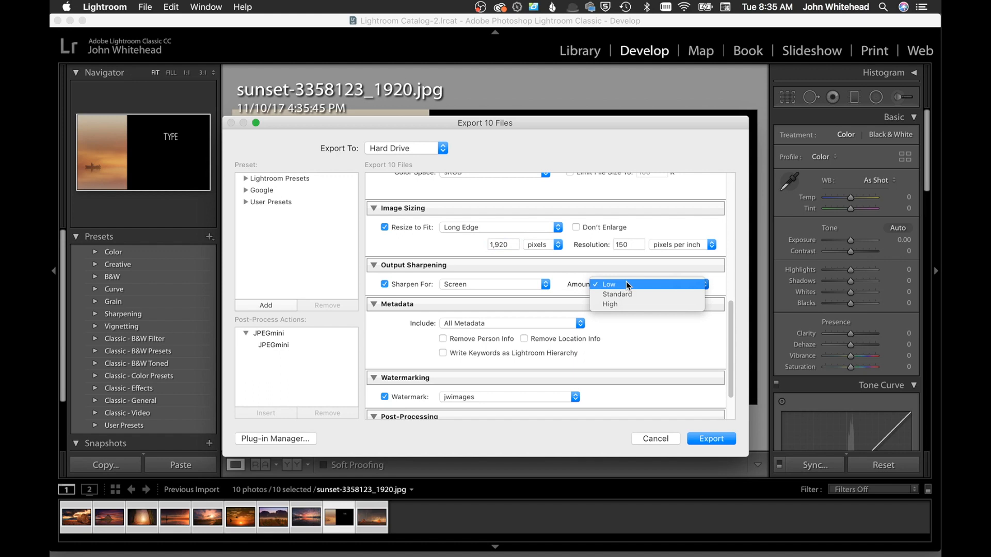
{"action": "left_click", "coordinate": [629, 294]}
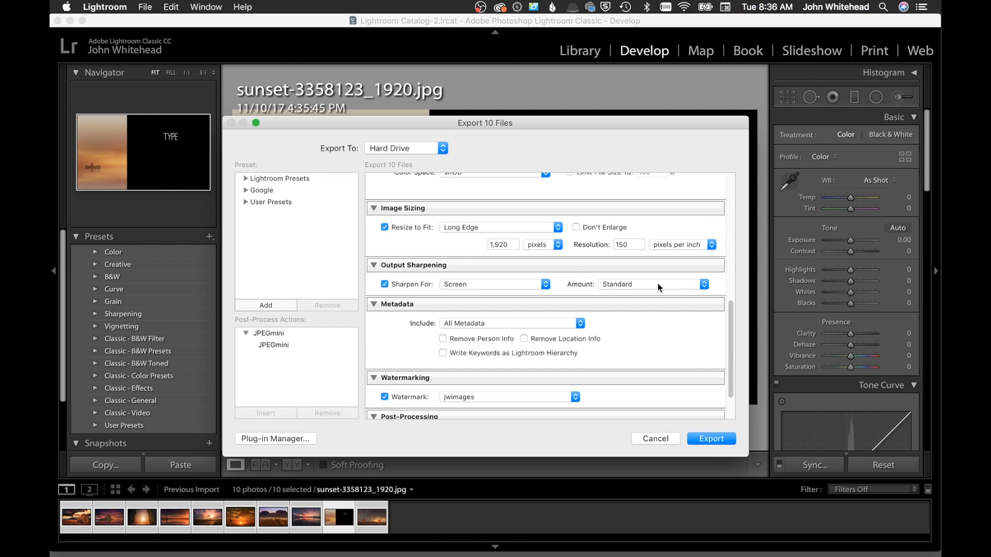
{"action": "left_click", "coordinate": [650, 284]}
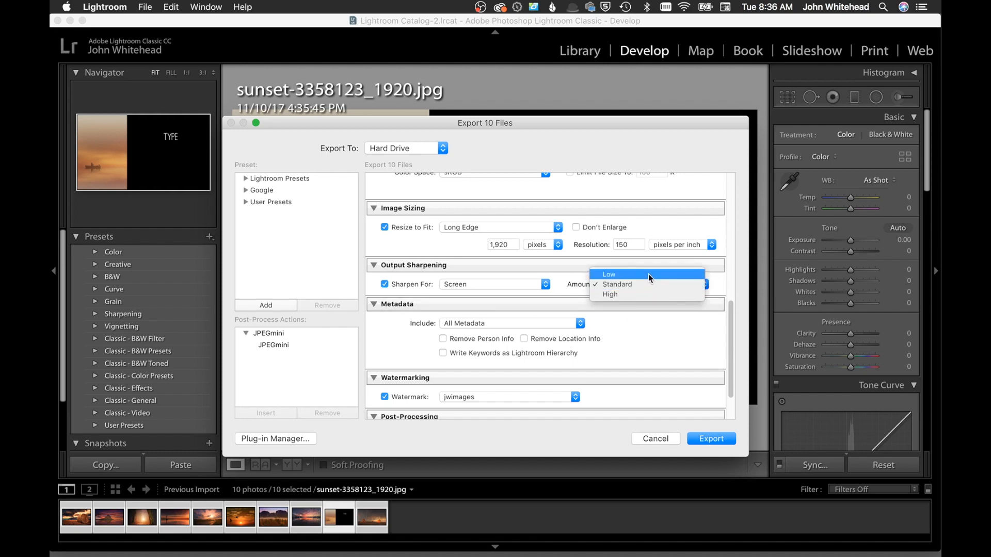
{"action": "left_click", "coordinate": [648, 274]}
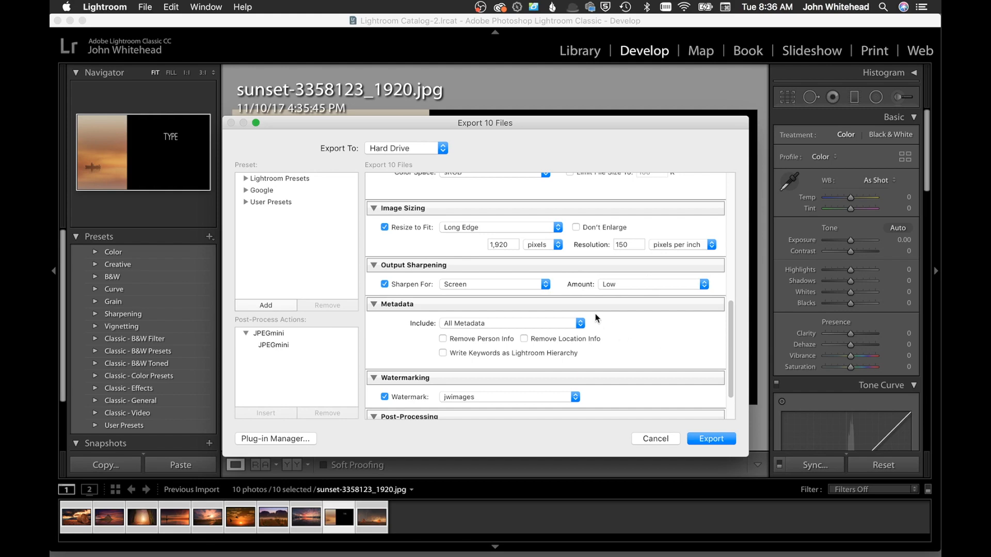
- Turn off the watermark and export the ten photos
{"action": "scroll", "coordinate": [596, 321], "scroll_direction": "down", "scroll_amount": 1}
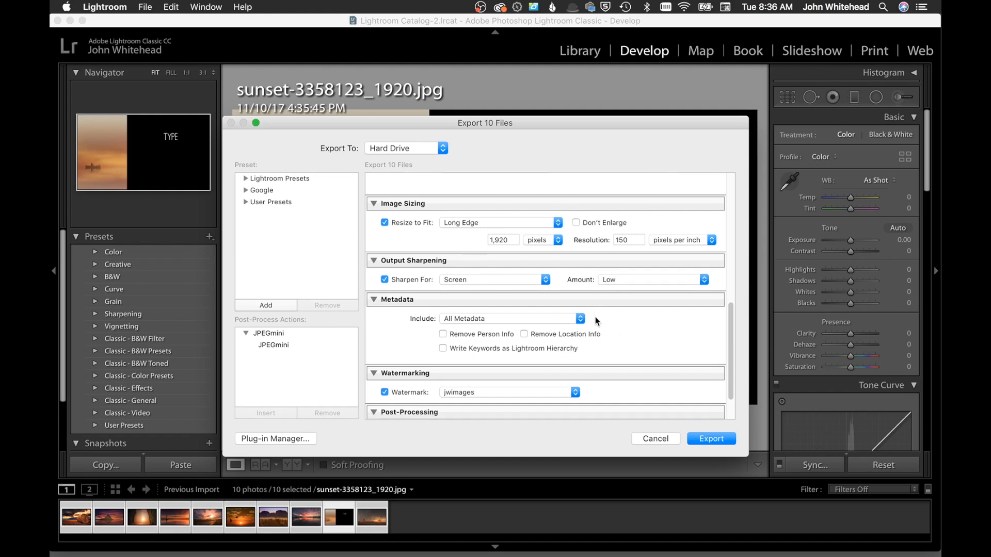
{"action": "left_click", "coordinate": [385, 393]}
{"action": "scroll", "coordinate": [632, 384], "scroll_direction": "down", "scroll_amount": 3}
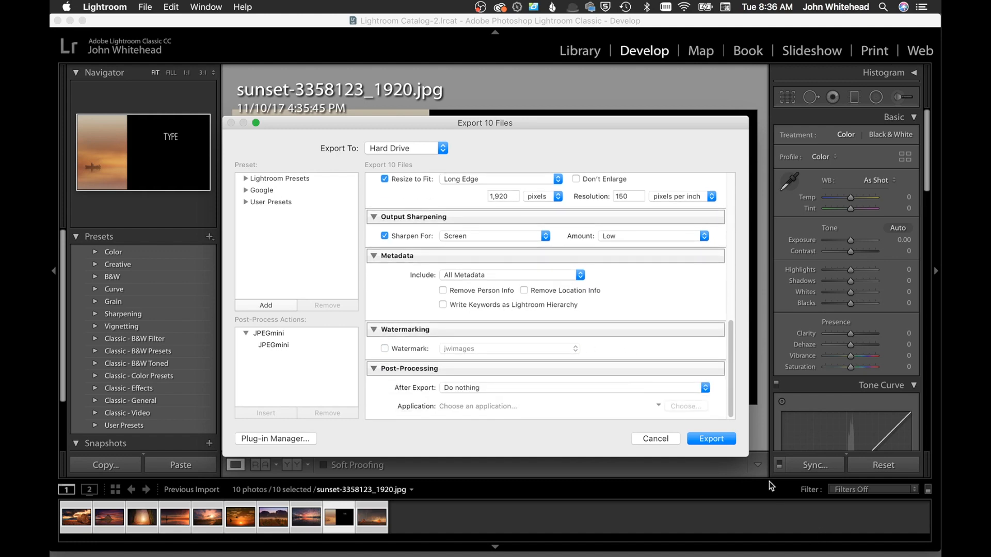
{"action": "left_click", "coordinate": [724, 439]}
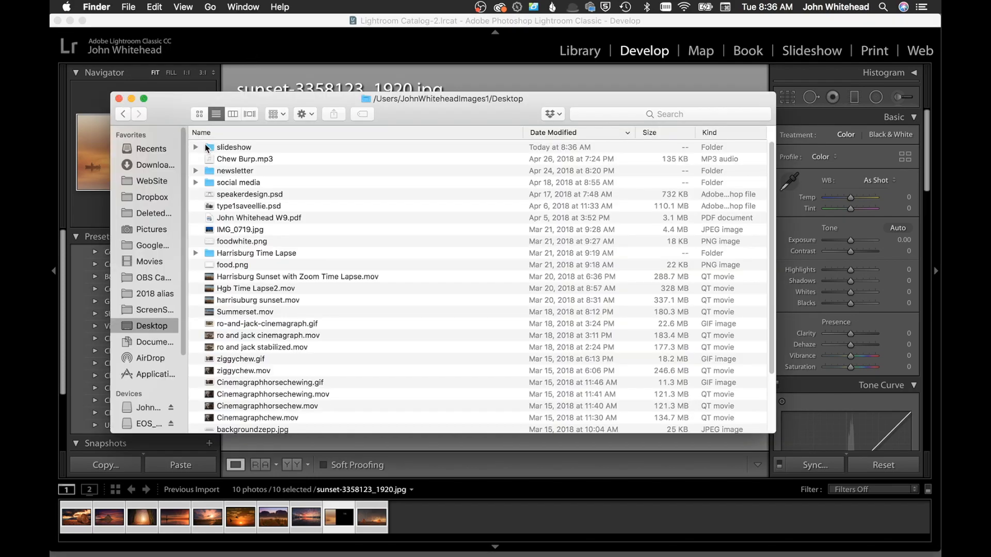
- In Finder, open the slideshow folder on the Desktop and its "slideshow sized" subfolder to check the exported photos
{"action": "double_click", "coordinate": [209, 147]}
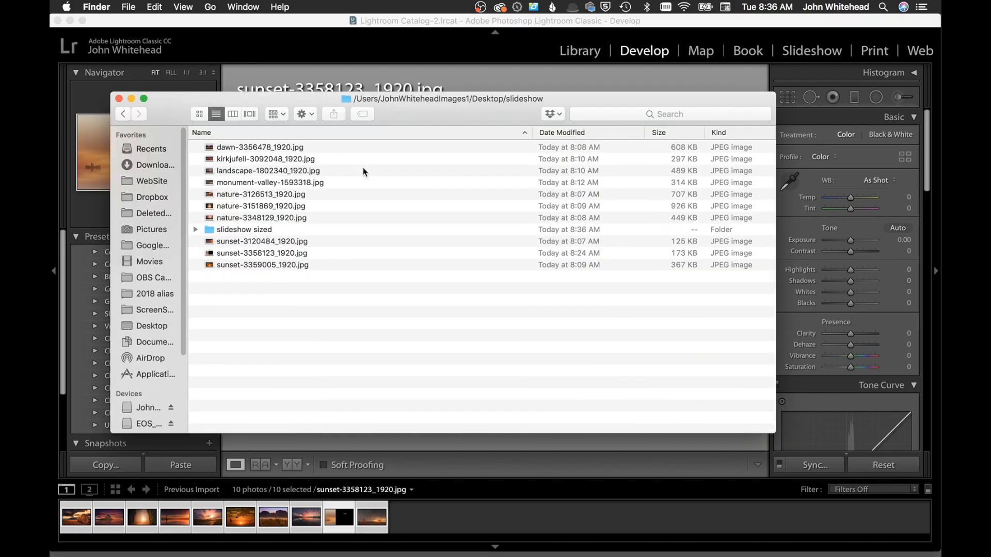
{"action": "double_click", "coordinate": [210, 231]}
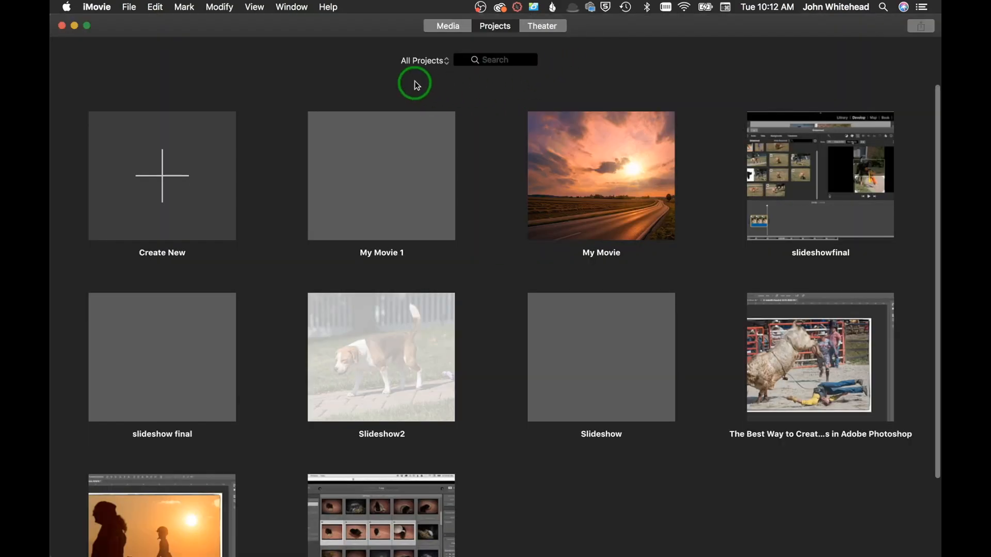
{"action": "mouse_move", "coordinate": [375, 128]}
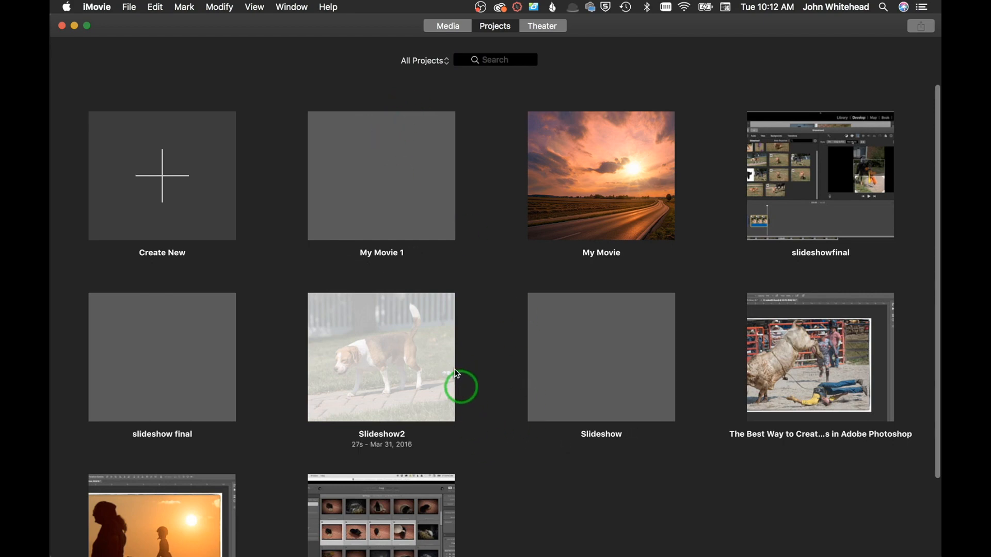
- In the iMovie preferences, set the default photo placement to Fit and close the preferences
{"action": "left_click", "coordinate": [95, 6]}
{"action": "left_click", "coordinate": [109, 42]}
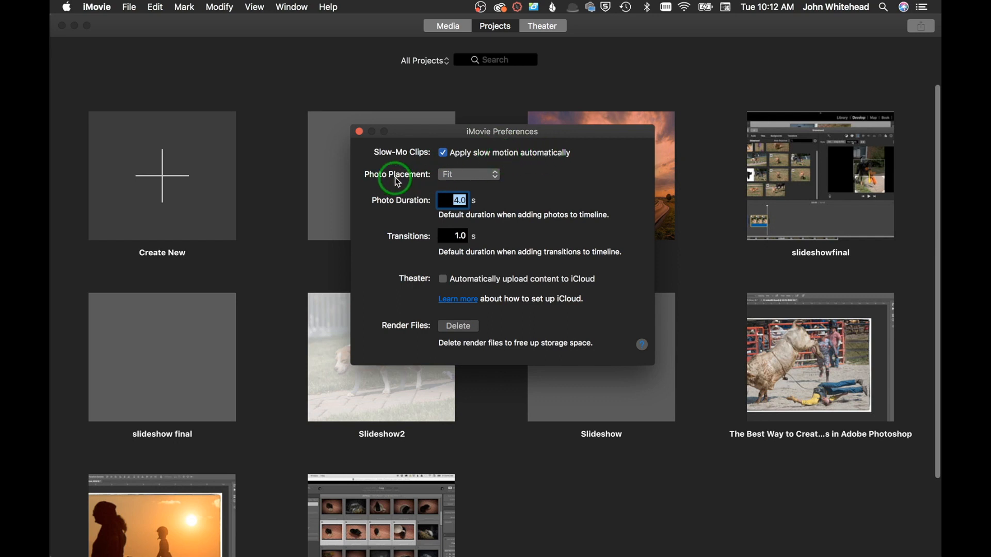
{"action": "left_click", "coordinate": [460, 175]}
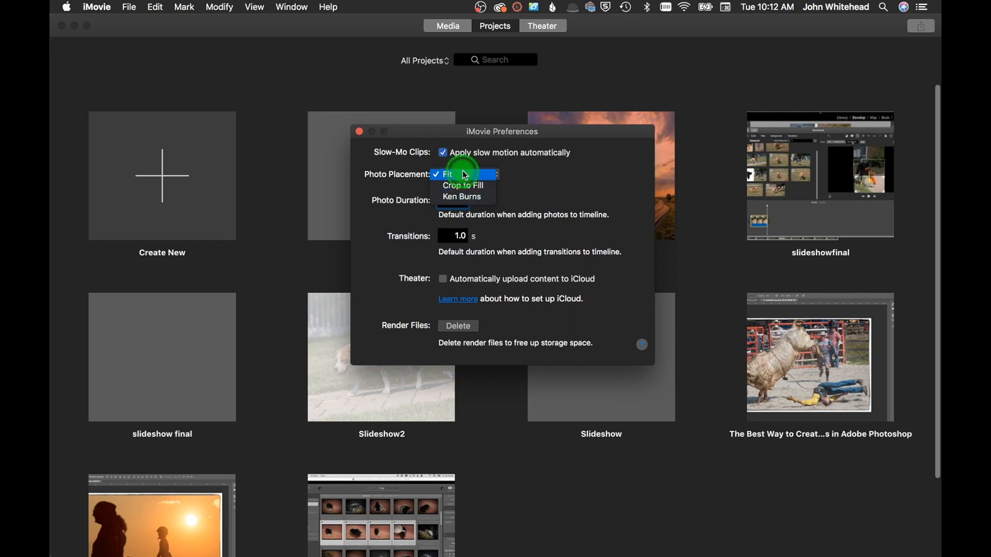
{"action": "left_click", "coordinate": [466, 176]}
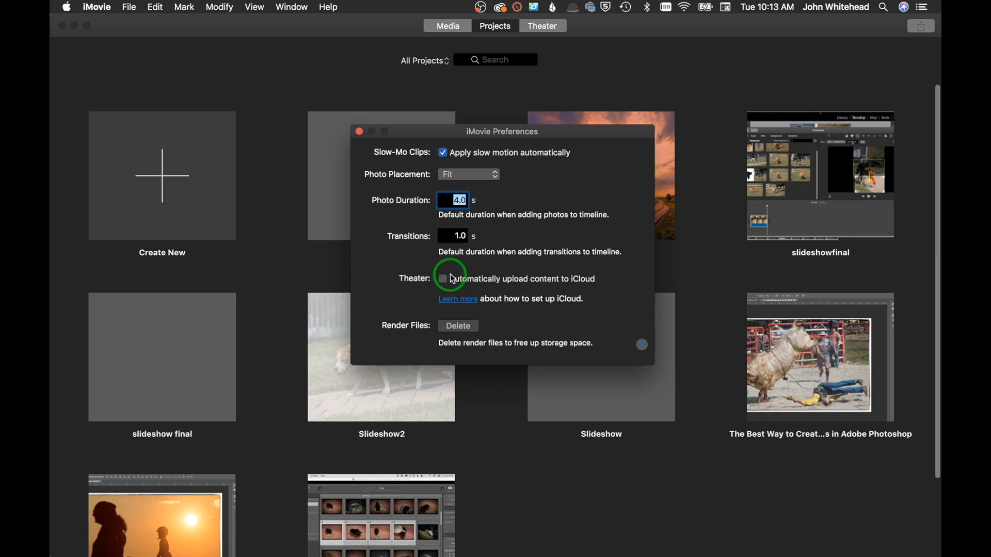
{"action": "left_click", "coordinate": [361, 133]}
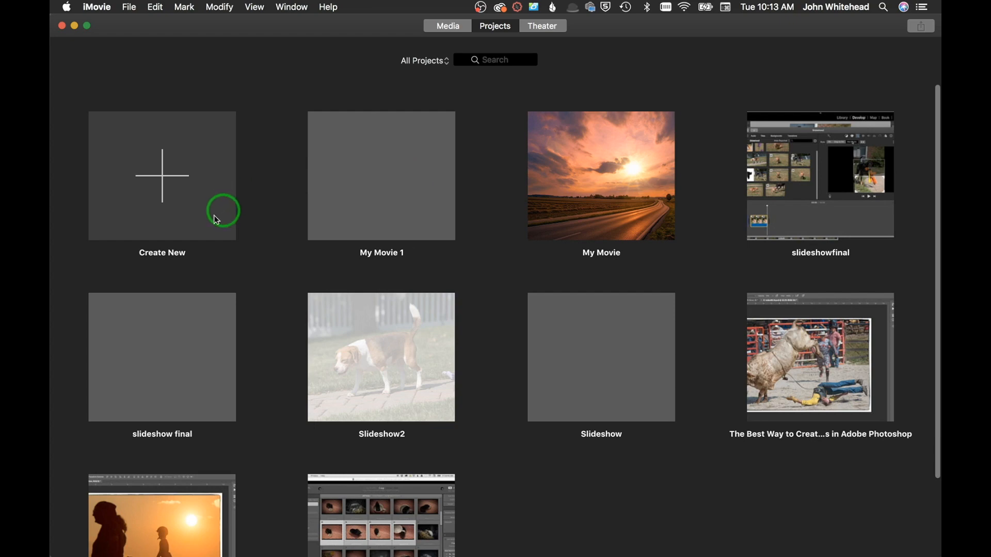
- Create a new movie project and show its media browser
{"action": "left_click", "coordinate": [164, 189]}
{"action": "left_click", "coordinate": [126, 243]}
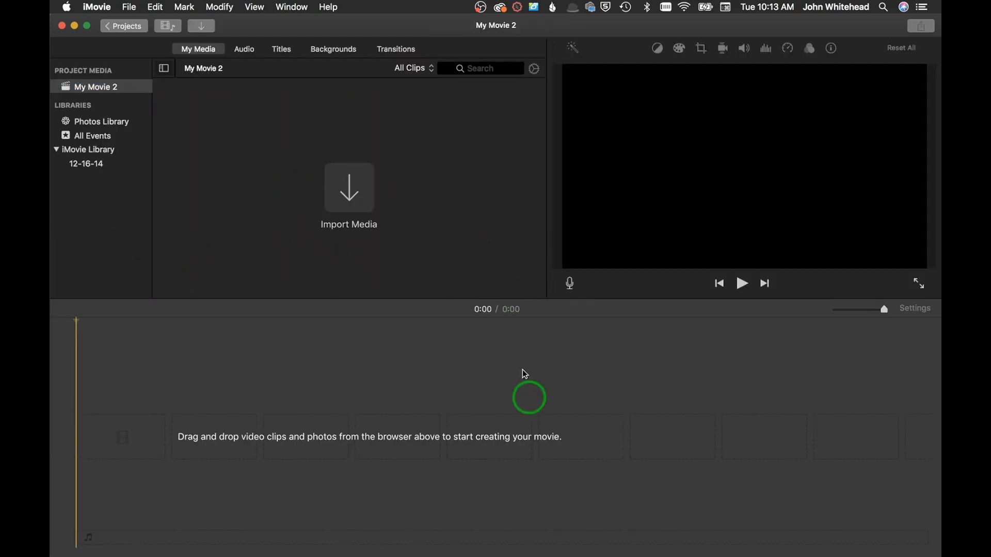
{"action": "left_click", "coordinate": [198, 48]}
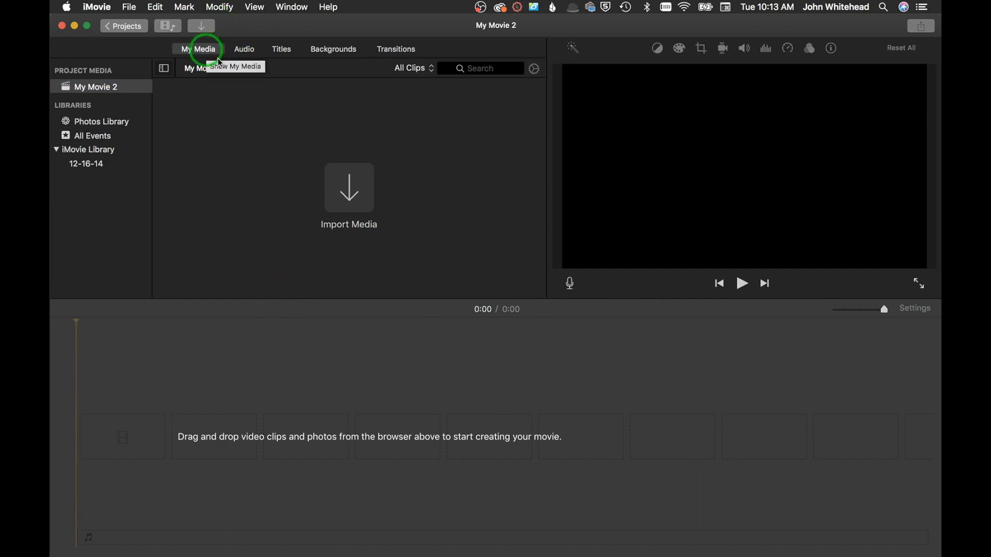
- Import all the JPEG photos from the "slideshow sized" folder into the project media
{"action": "left_click", "coordinate": [351, 197]}
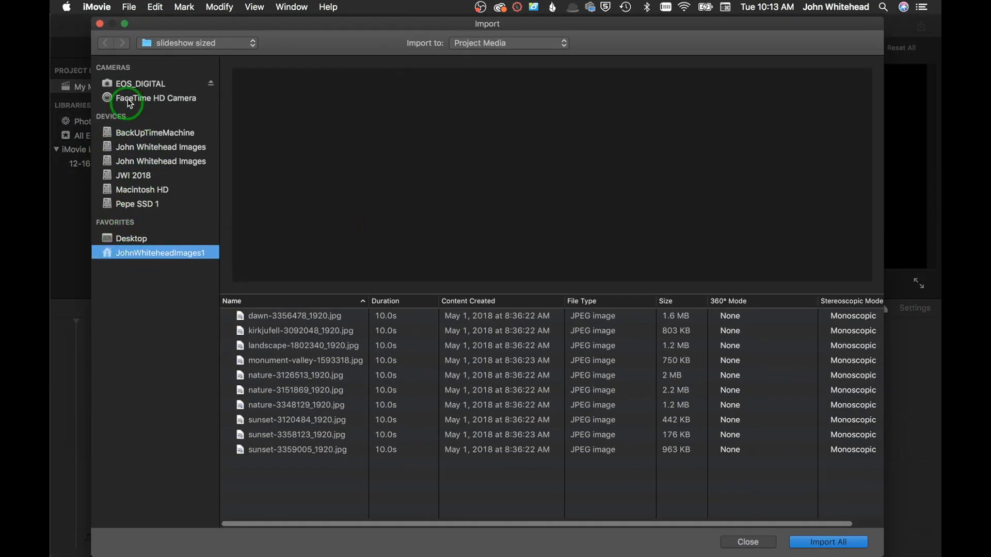
{"action": "left_click", "coordinate": [270, 317]}
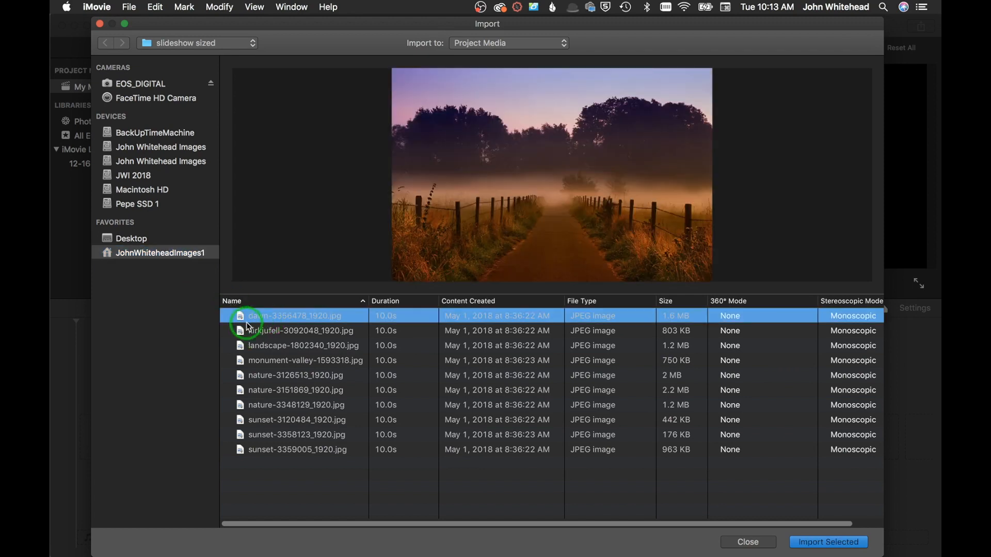
{"action": "key", "text": "super+a"}
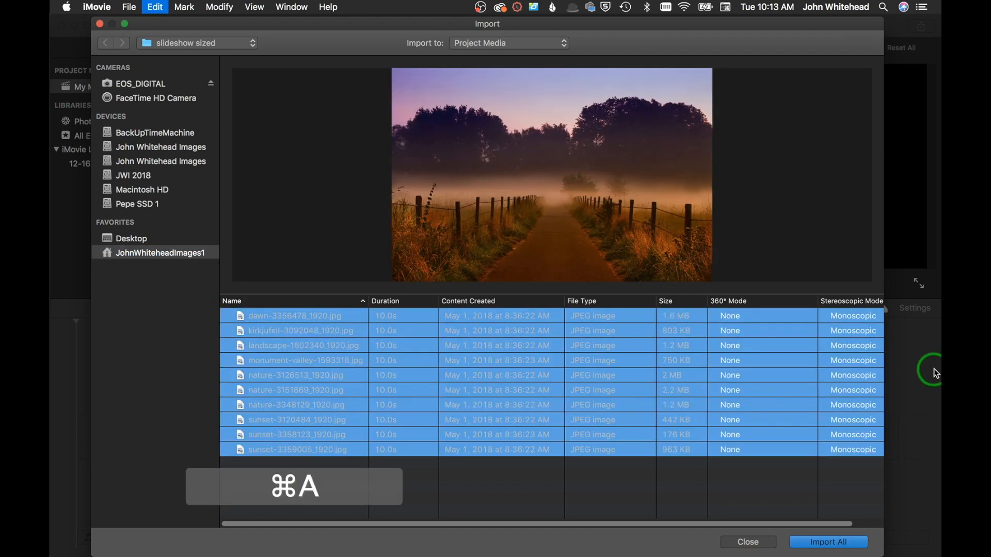
{"action": "left_click", "coordinate": [840, 543]}
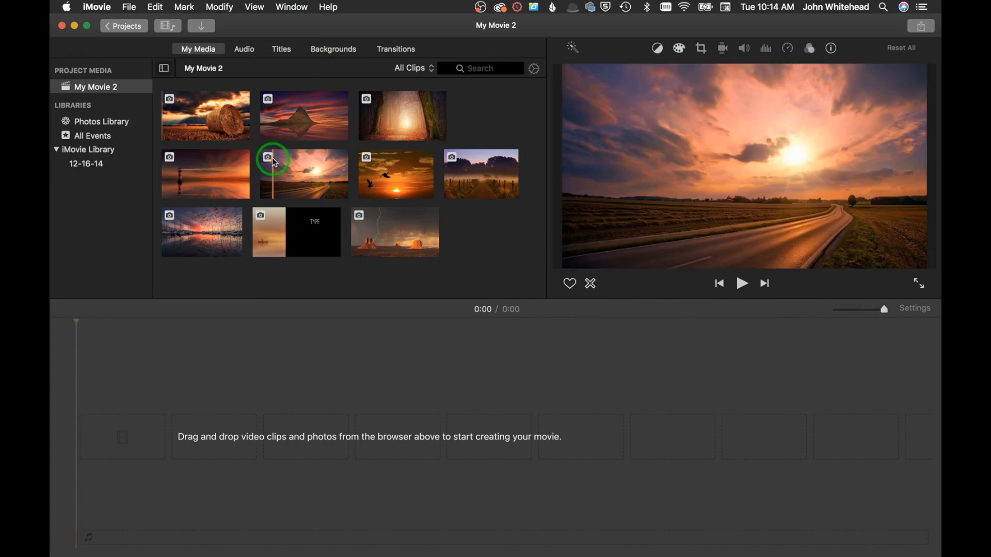
{"action": "left_click_drag", "start_coordinate": [272, 163], "coordinate": [292, 181]}
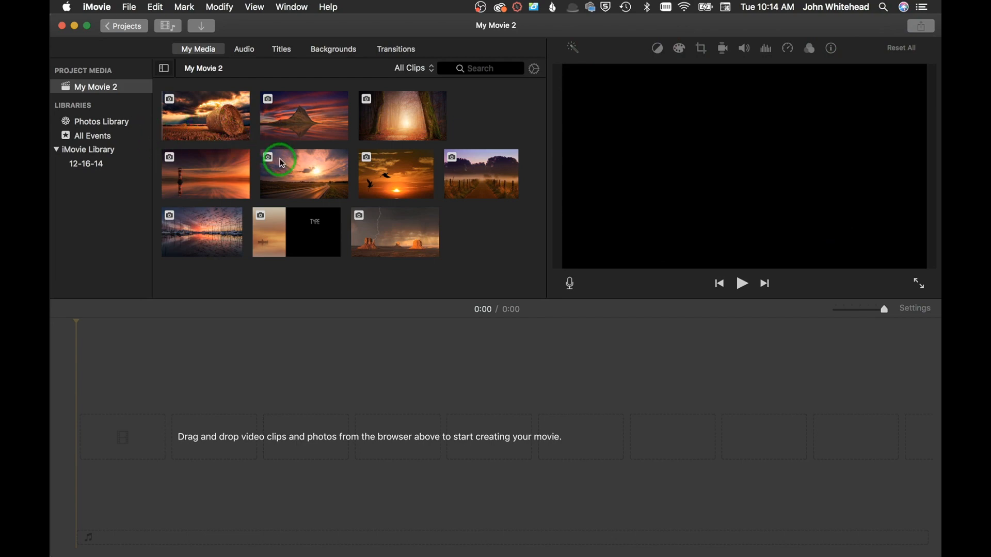
{"action": "left_click", "coordinate": [282, 51]}
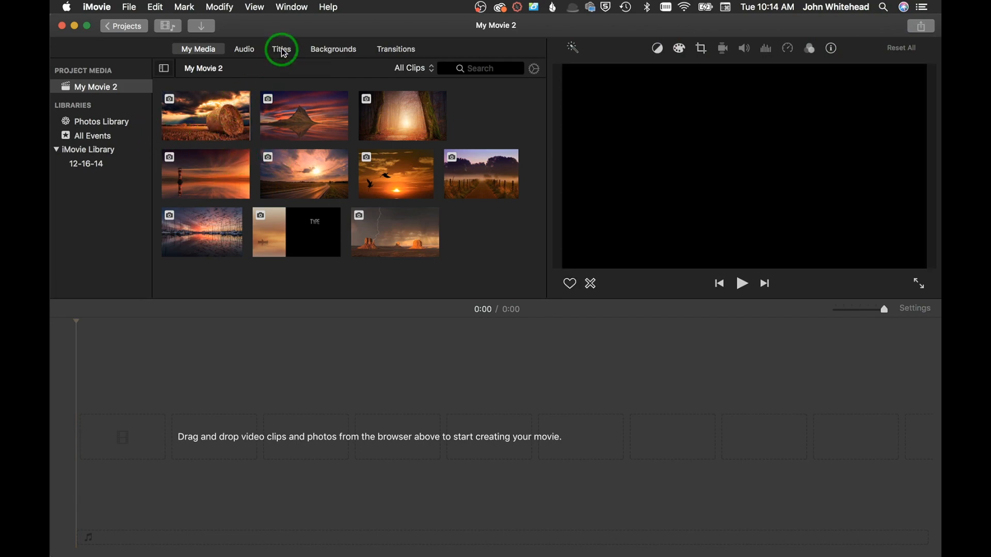
{"action": "left_click", "coordinate": [198, 52]}
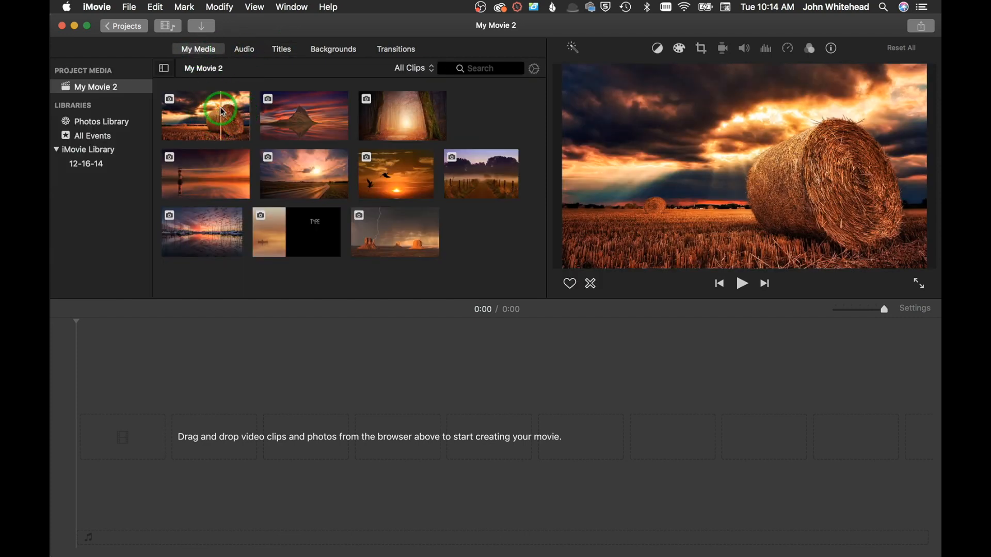
- Place the hay bale photo as the first clip in the timeline and add a Lens Flare title over it
{"action": "left_click_drag", "start_coordinate": [202, 119], "coordinate": [99, 436]}
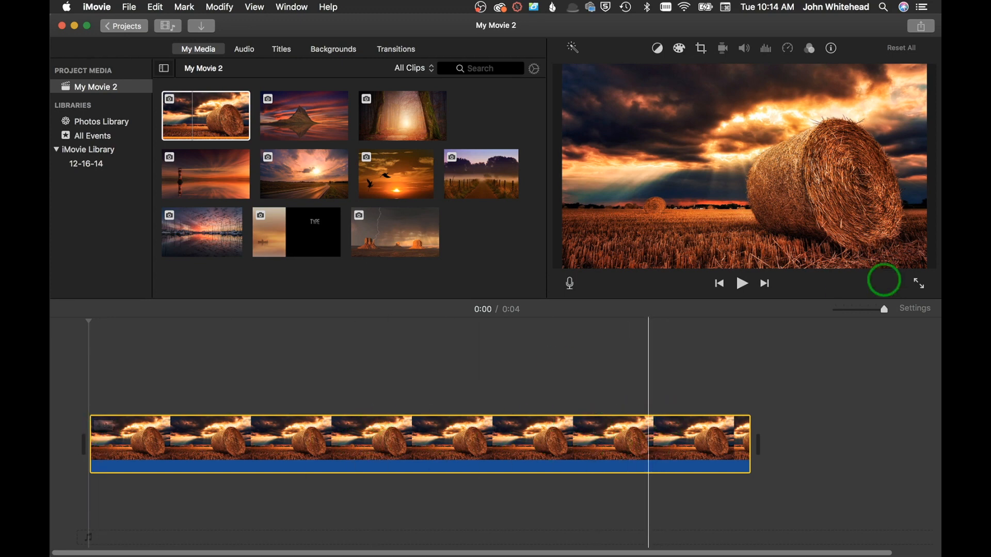
{"action": "mouse_move", "coordinate": [880, 311]}
{"action": "left_mouse_down"}
{"action": "mouse_move", "coordinate": [843, 310]}
{"action": "mouse_move", "coordinate": [866, 319]}
{"action": "left_mouse_up"}
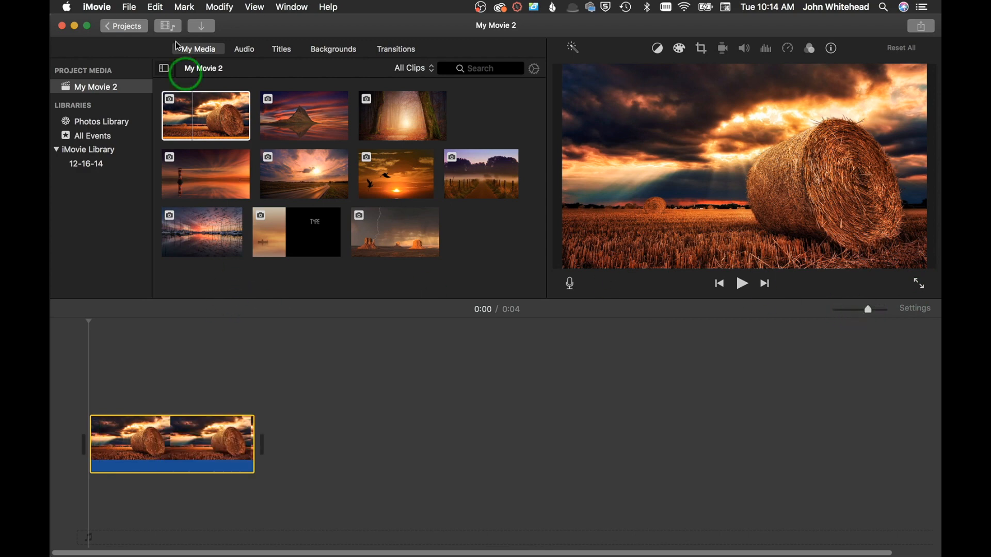
{"action": "left_click", "coordinate": [281, 49]}
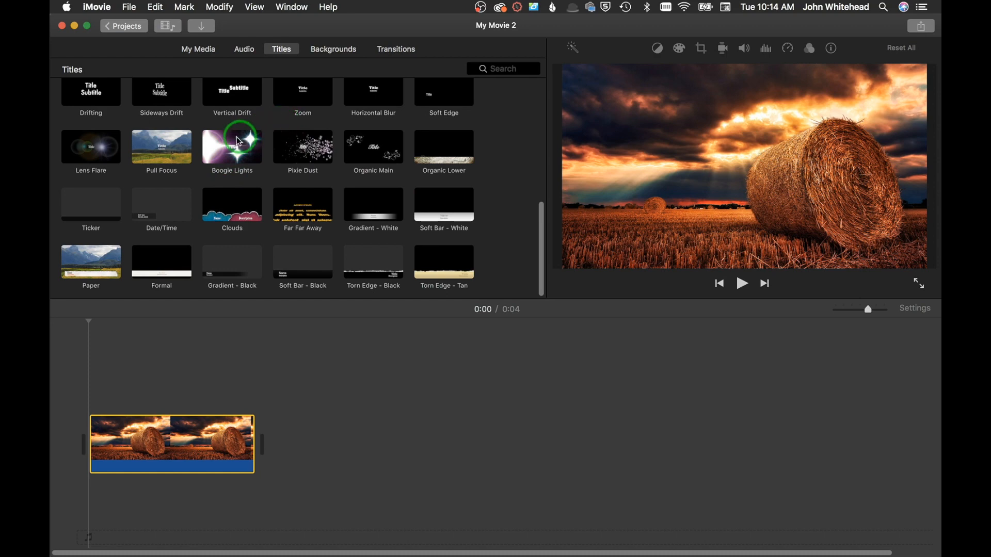
{"action": "left_click_drag", "start_coordinate": [94, 149], "coordinate": [122, 450]}
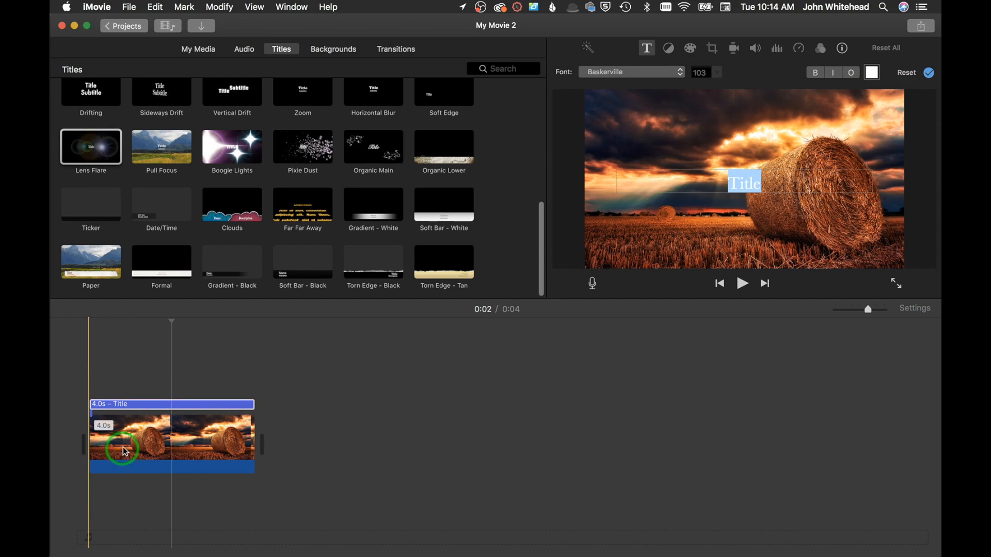
- Replace the placeholder text of the title over the hay bale photo with SLIDESHOW
{"action": "left_click", "coordinate": [760, 184]}
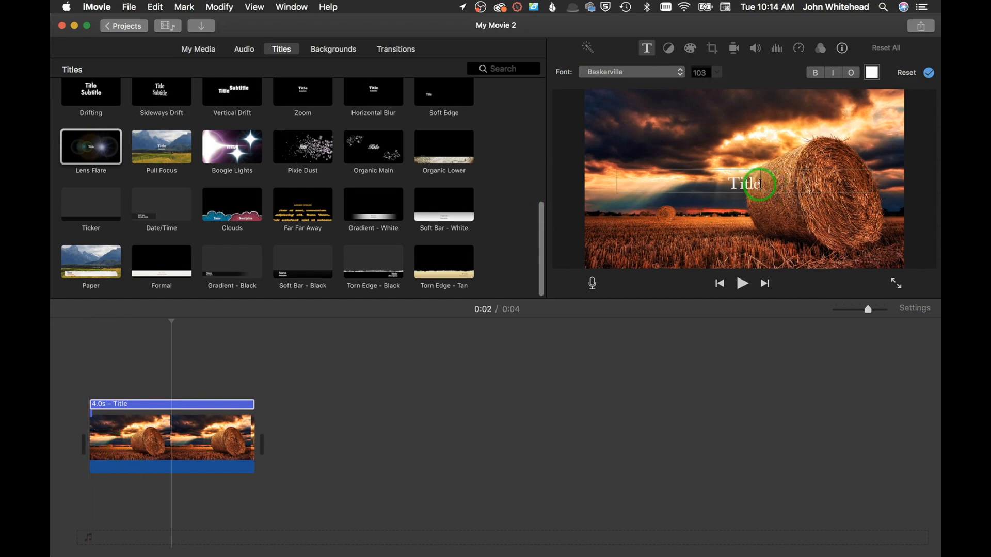
{"action": "left_click_drag", "start_coordinate": [760, 183], "coordinate": [721, 184]}
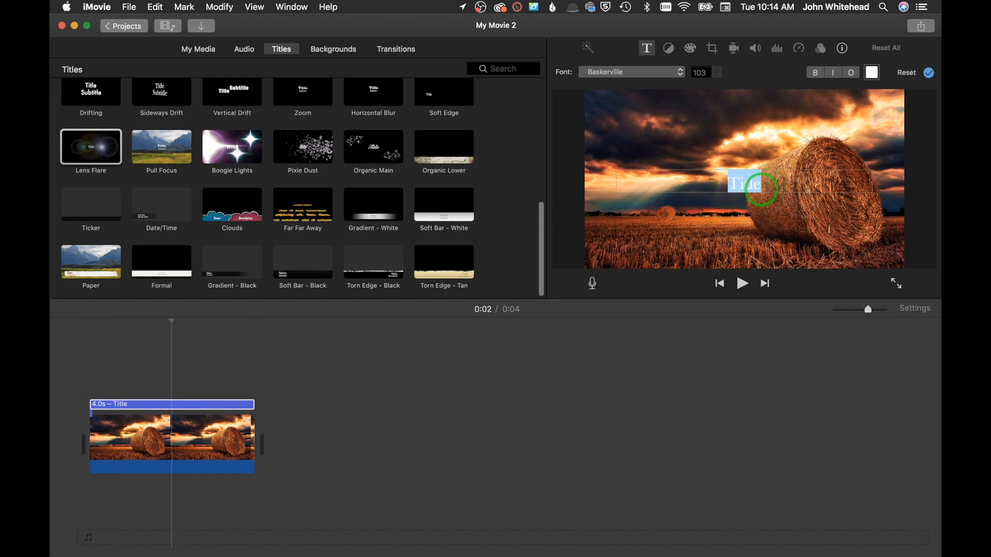
{"action": "left_click", "coordinate": [673, 72]}
{"action": "left_click", "coordinate": [674, 73]}
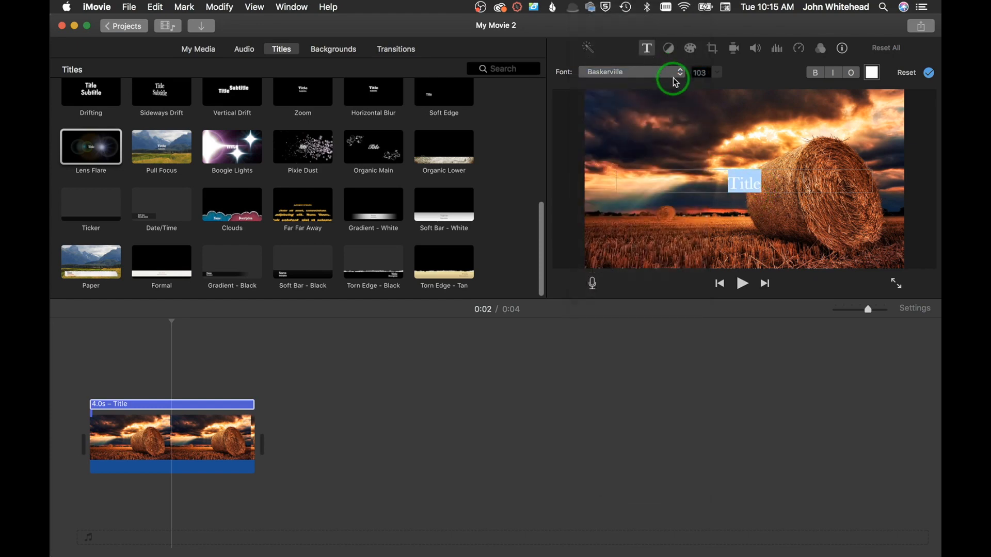
{"action": "type", "text": "SLIDESHOW"}
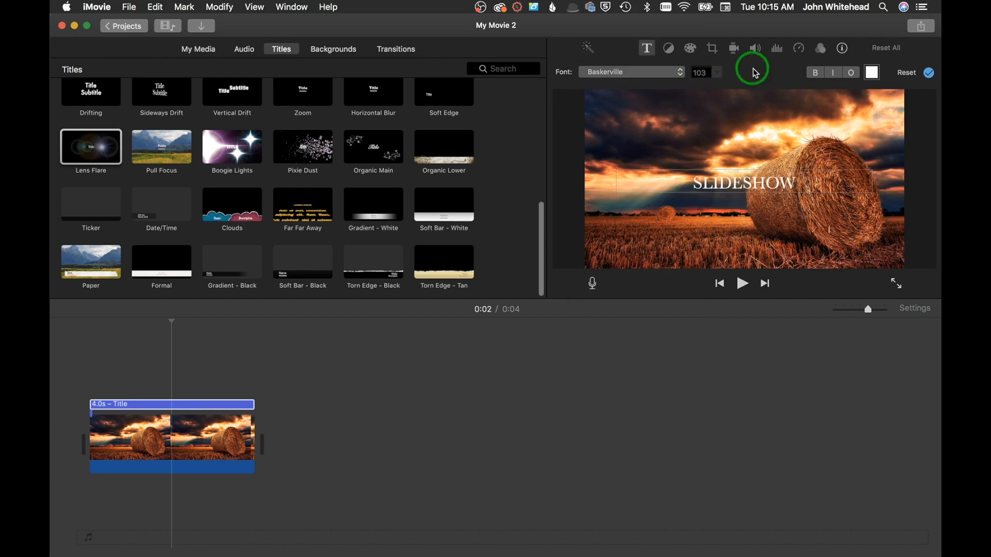
- Try bold styling on the SLIDESHOW title text and leave it deselected
{"action": "left_click_drag", "start_coordinate": [797, 186], "coordinate": [666, 181]}
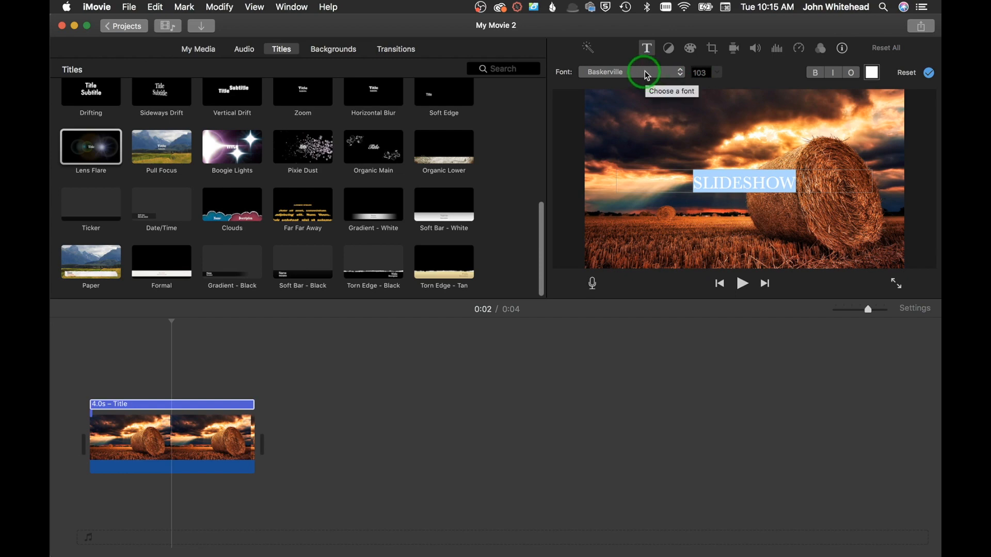
{"action": "left_click", "coordinate": [813, 75]}
{"action": "left_click", "coordinate": [812, 75]}
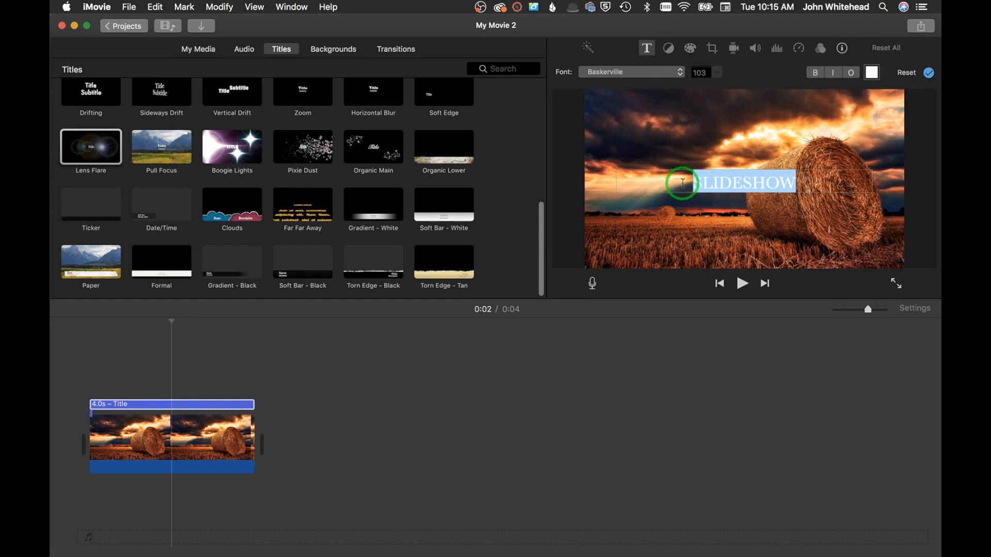
{"action": "left_click", "coordinate": [842, 179]}
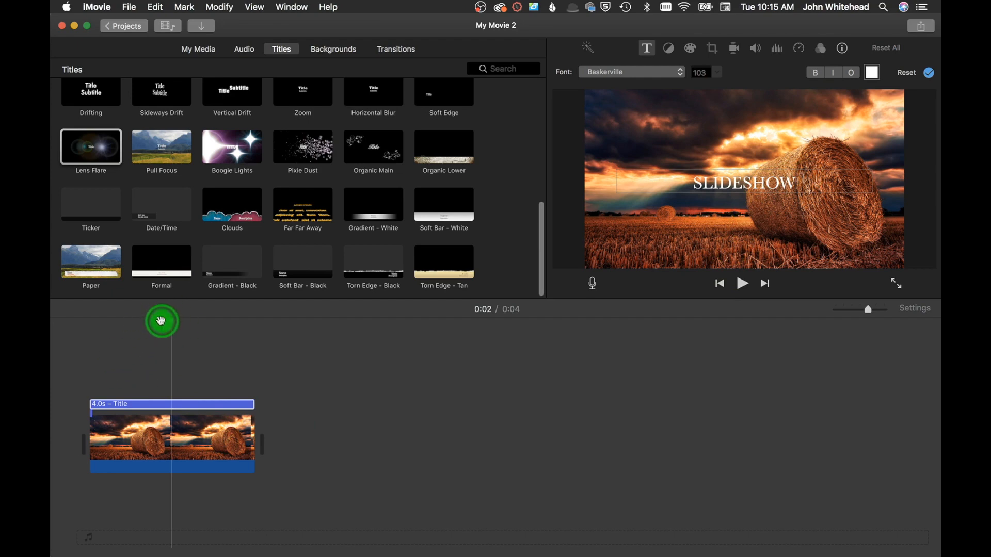
- Play the hay bale clip from the beginning to preview the Lens Flare title animation
{"action": "left_click", "coordinate": [93, 370]}
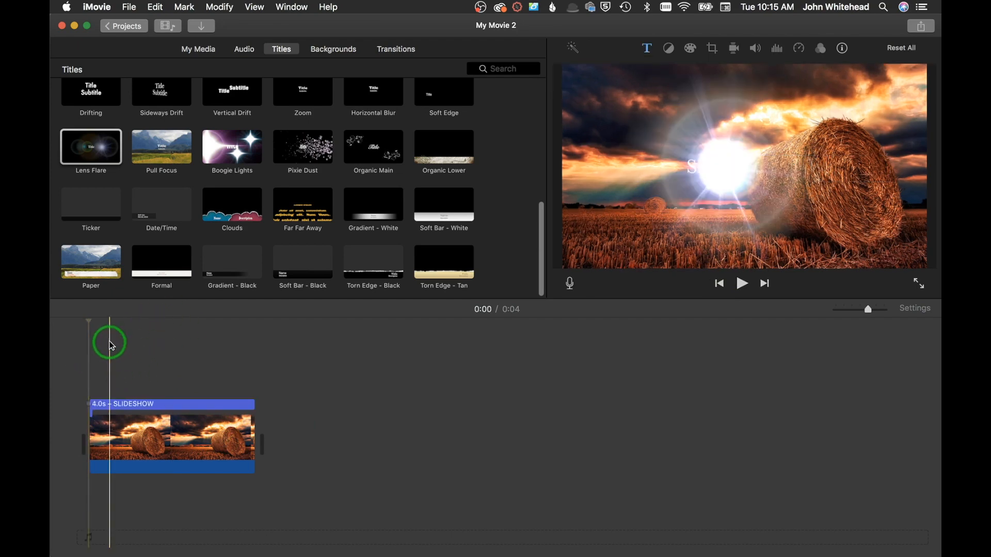
{"action": "left_click", "coordinate": [91, 349]}
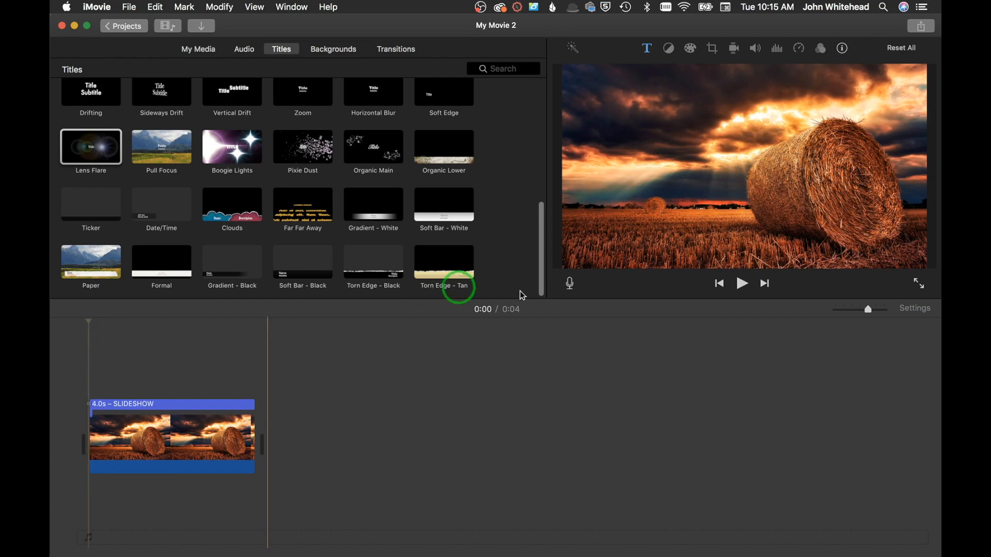
{"action": "left_click", "coordinate": [741, 284]}
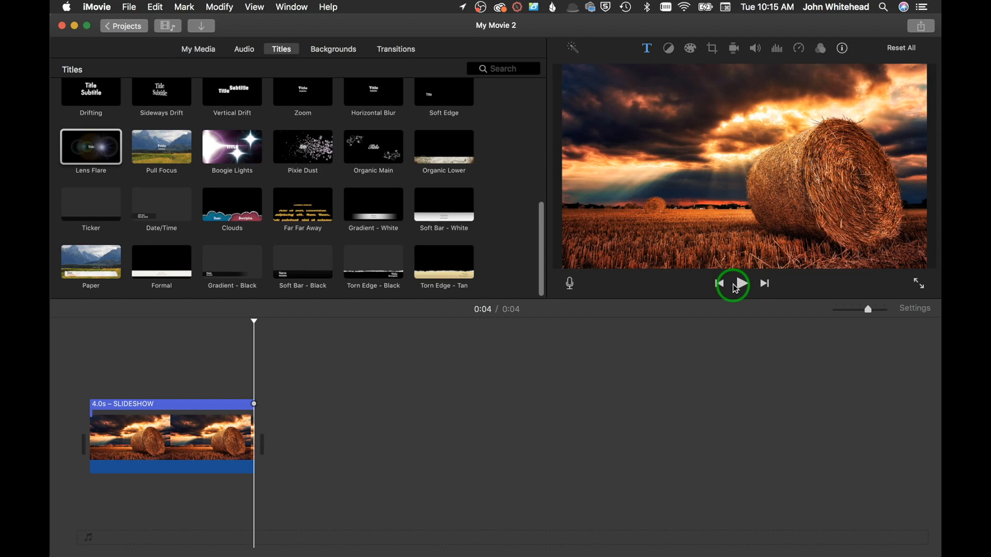
- Undo adding the SLIDESHOW title and the hay bale photo to the timeline
{"action": "key", "text": "super+z"}
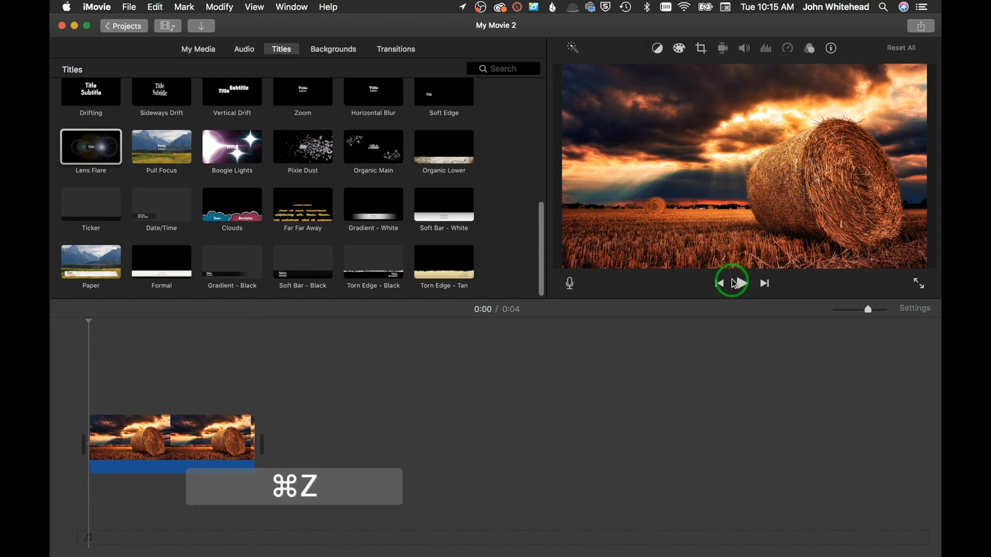
{"action": "key", "text": "super+z"}
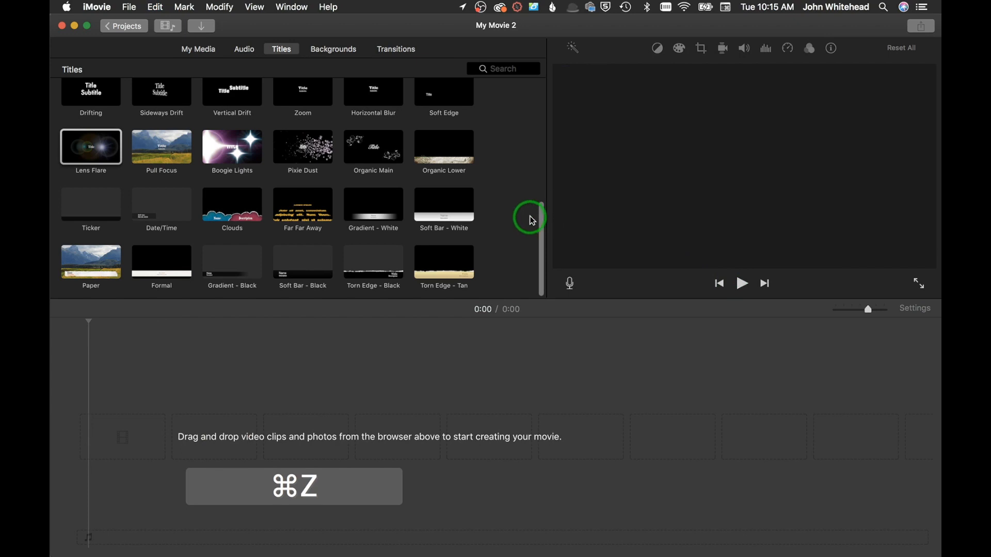
- Add the solid Black background as the opening clip of the timeline
{"action": "left_click", "coordinate": [340, 51]}
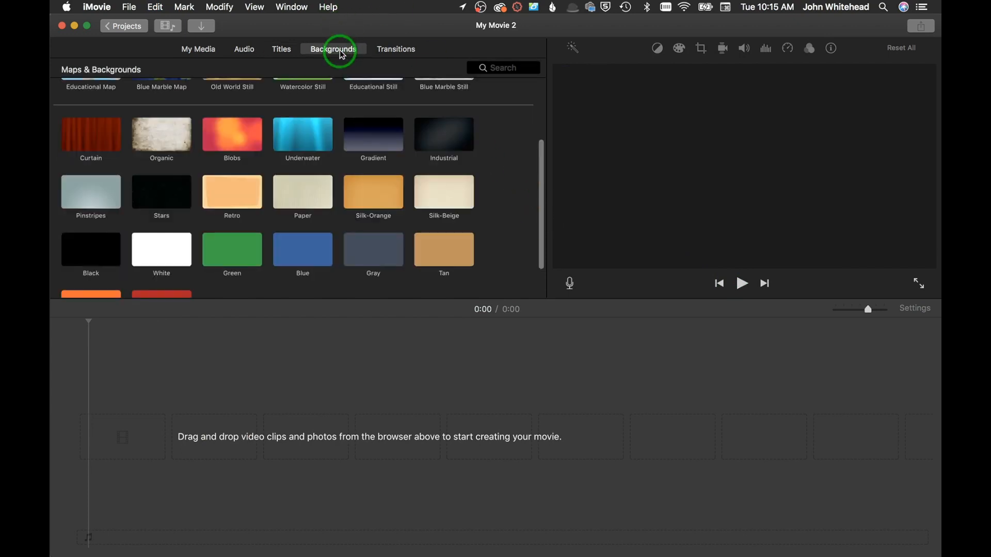
{"action": "left_click_drag", "start_coordinate": [540, 197], "coordinate": [538, 275]}
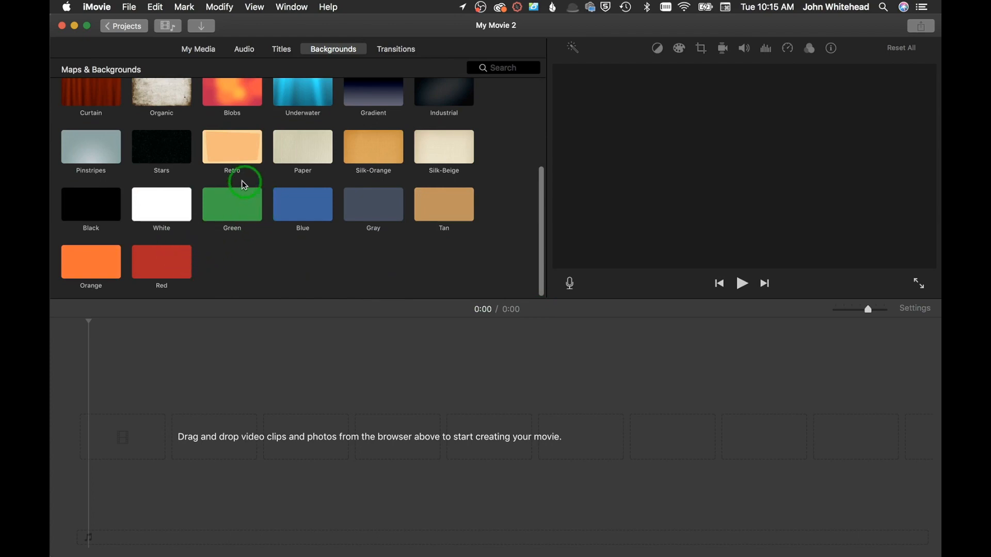
{"action": "left_click_drag", "start_coordinate": [93, 210], "coordinate": [87, 450]}
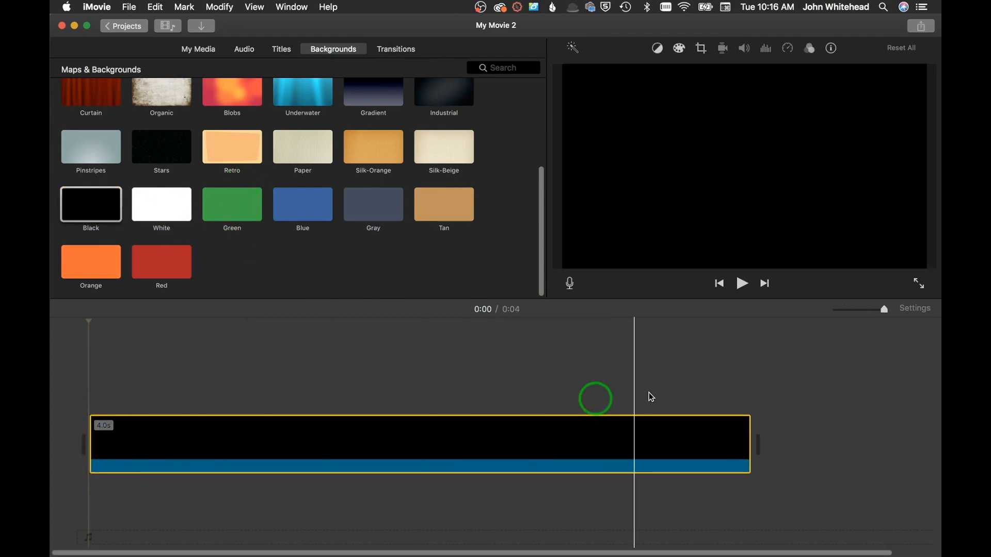
{"action": "left_click_drag", "start_coordinate": [884, 310], "coordinate": [859, 310]}
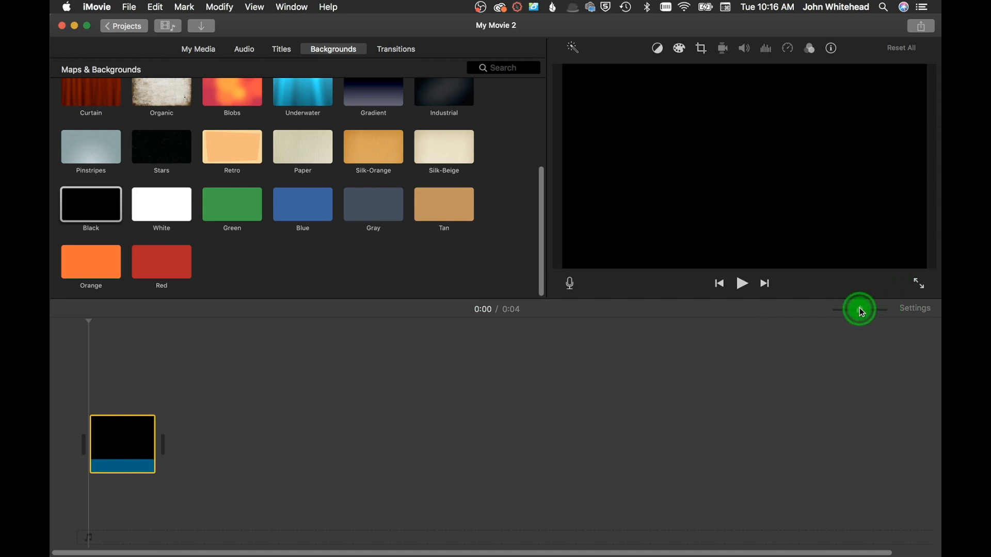
- Add a Lens Flare title over the black background clip
{"action": "left_click", "coordinate": [282, 47]}
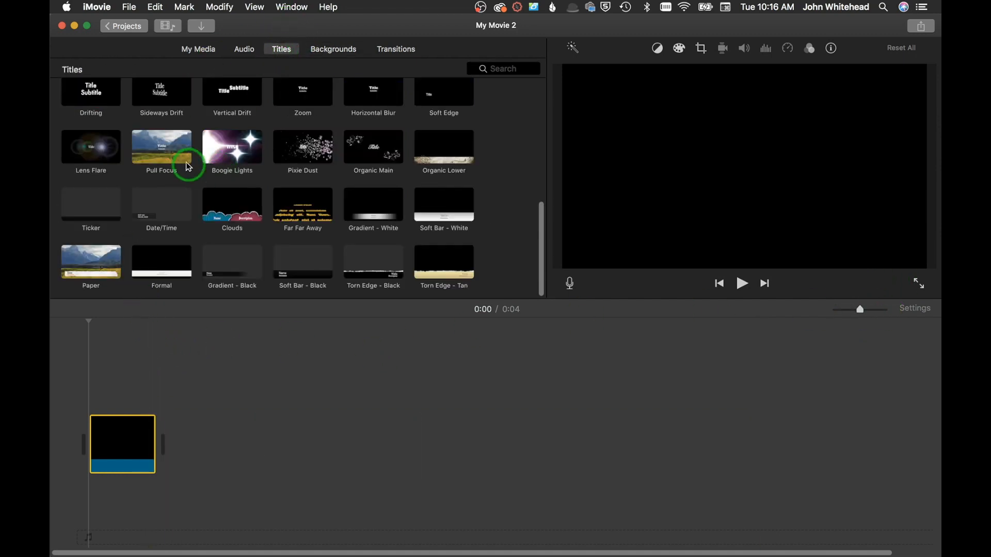
{"action": "left_click", "coordinate": [78, 142]}
{"action": "left_click_drag", "start_coordinate": [78, 143], "coordinate": [95, 405]}
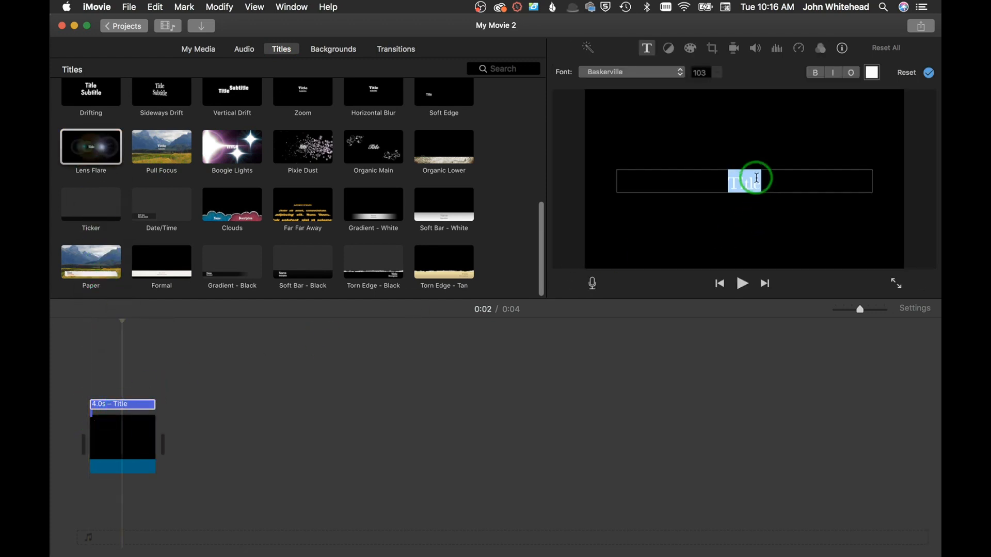
- Set the title text to "Slideshow" in the Big Caslon Medium font and play the title clip from the beginning
{"action": "type", "text": "Slideshow"}
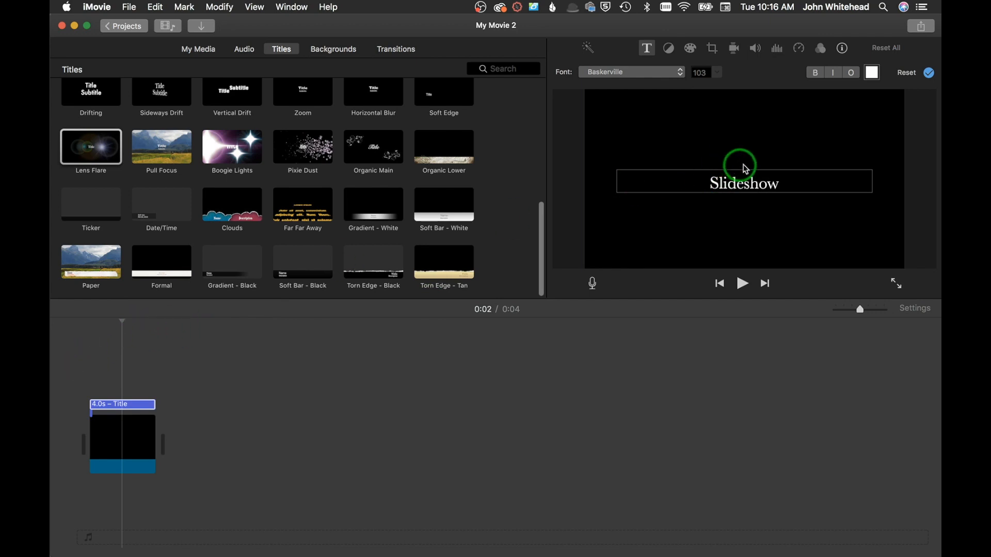
{"action": "left_click_drag", "start_coordinate": [783, 181], "coordinate": [659, 172]}
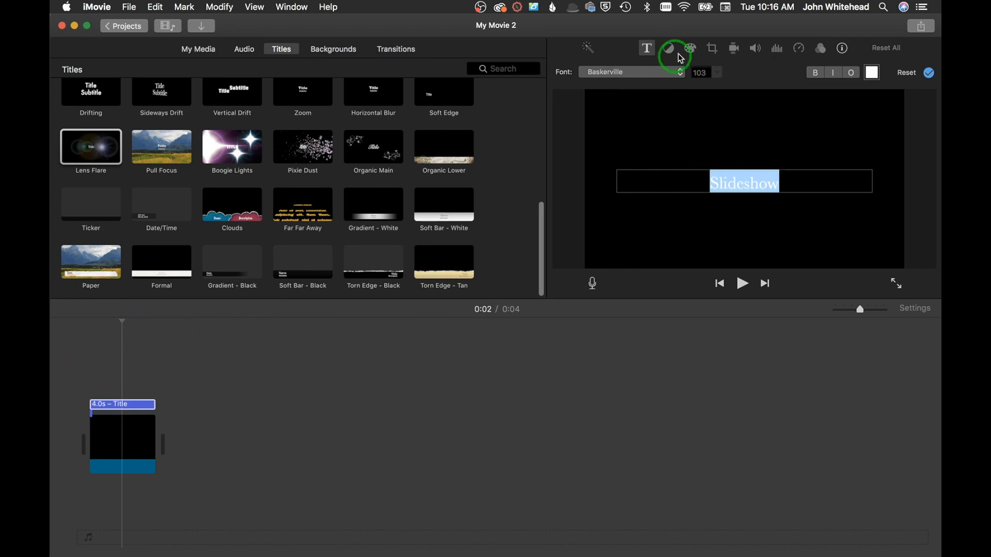
{"action": "left_click", "coordinate": [670, 73]}
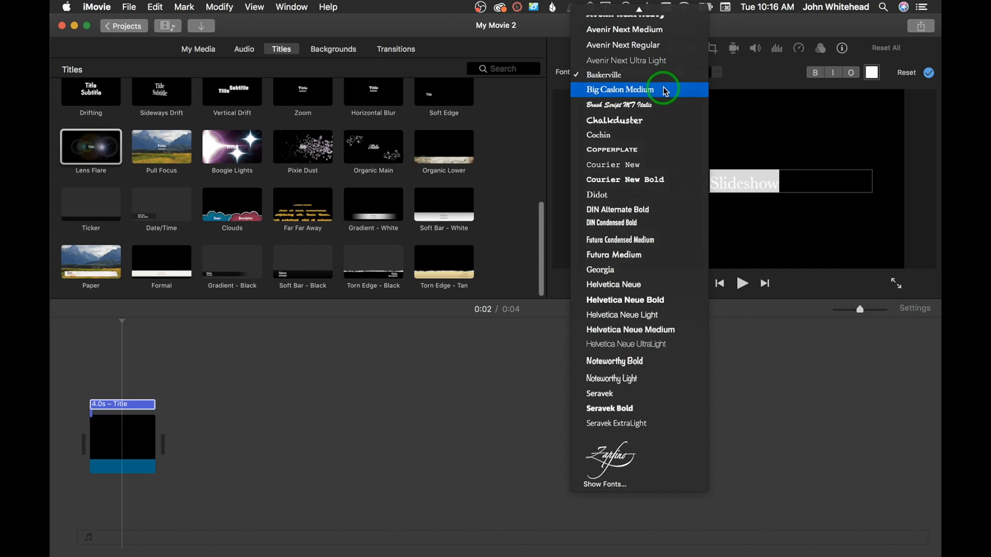
{"action": "left_click", "coordinate": [666, 92]}
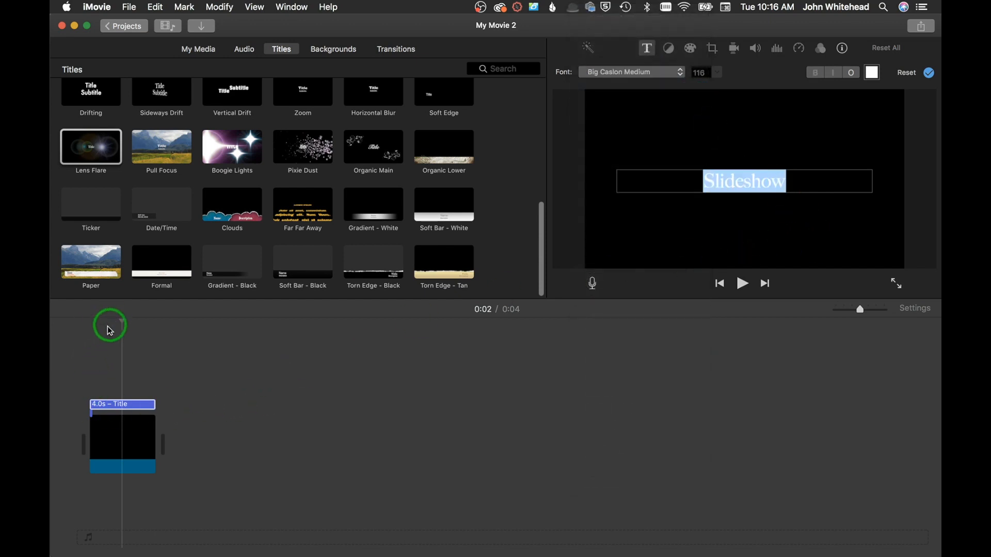
{"action": "left_click", "coordinate": [84, 330]}
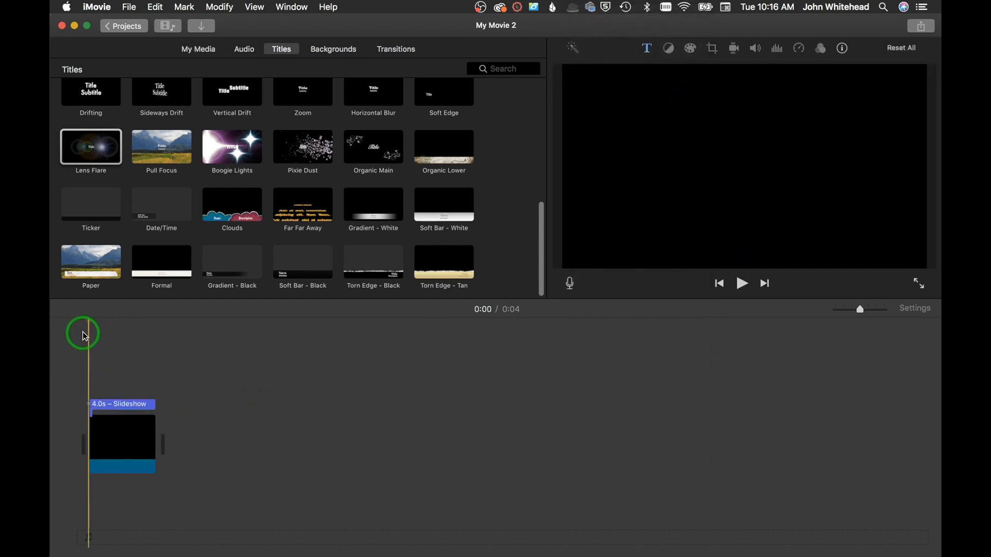
{"action": "key", "text": "space"}
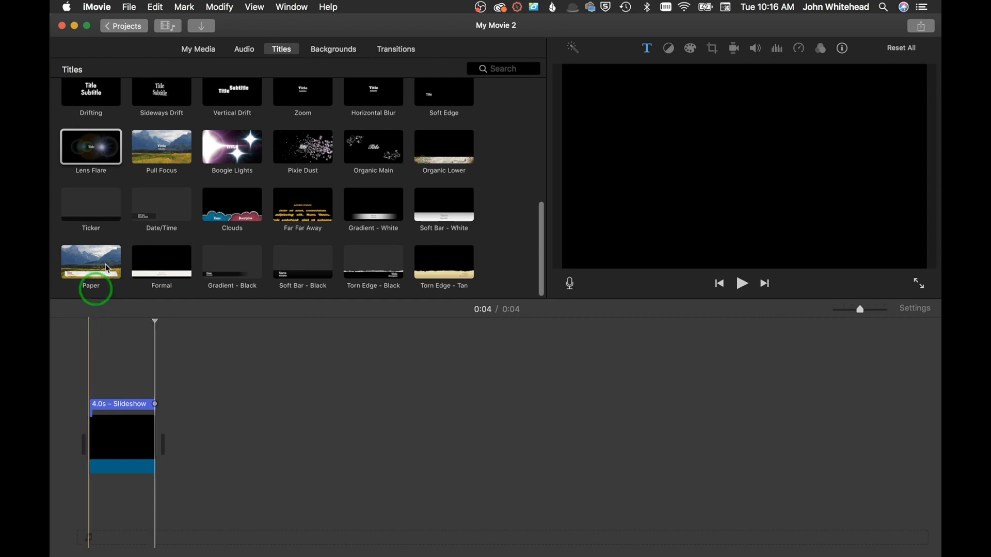
- Add the hay bale, mountain, forest and lighthouse photos to the timeline in that order after the title clip
{"action": "left_click", "coordinate": [197, 52]}
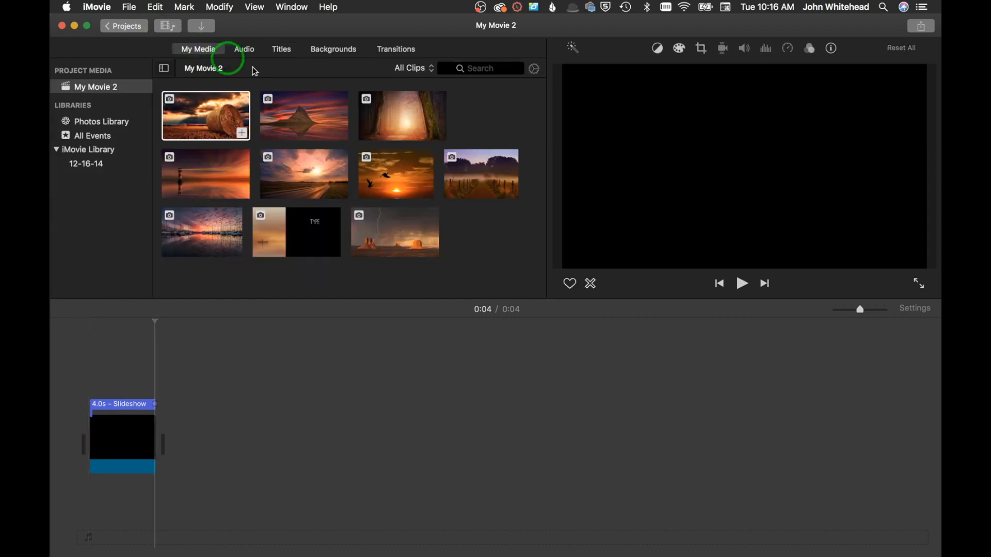
{"action": "left_click", "coordinate": [195, 118]}
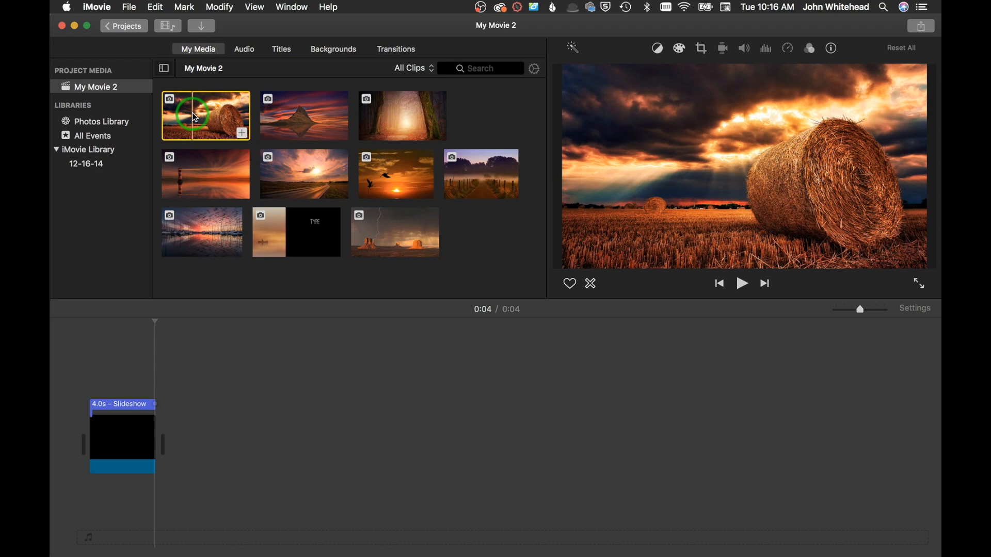
{"action": "left_click_drag", "start_coordinate": [198, 116], "coordinate": [167, 426]}
{"action": "left_click_drag", "start_coordinate": [305, 118], "coordinate": [268, 436]}
{"action": "left_click_drag", "start_coordinate": [392, 111], "coordinate": [349, 443]}
{"action": "left_click_drag", "start_coordinate": [199, 177], "coordinate": [401, 372]}
{"action": "left_click_drag", "start_coordinate": [386, 248], "coordinate": [496, 392]}
{"action": "left_click_drag", "start_coordinate": [380, 210], "coordinate": [547, 424]}
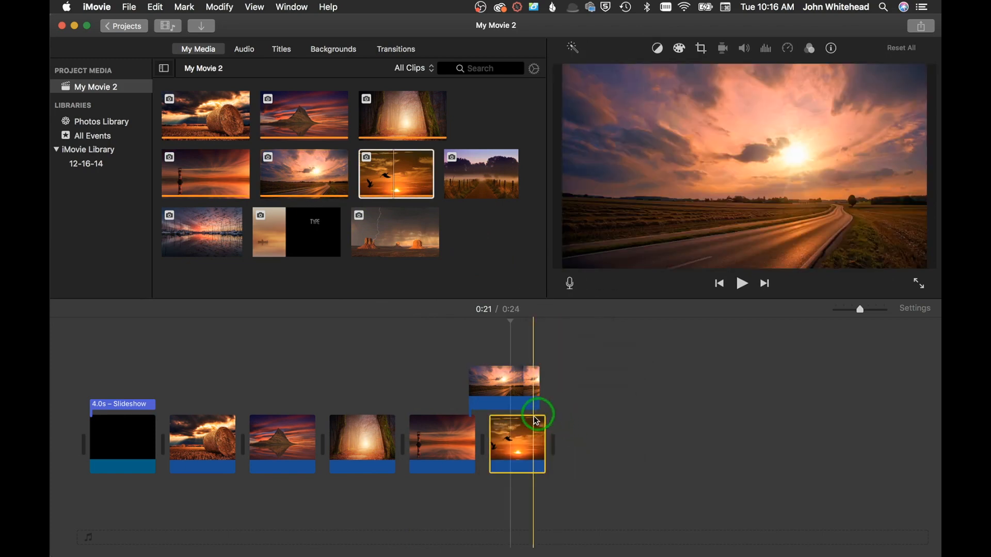
{"action": "key", "text": "super+z"}
{"action": "key", "text": "super+z"}
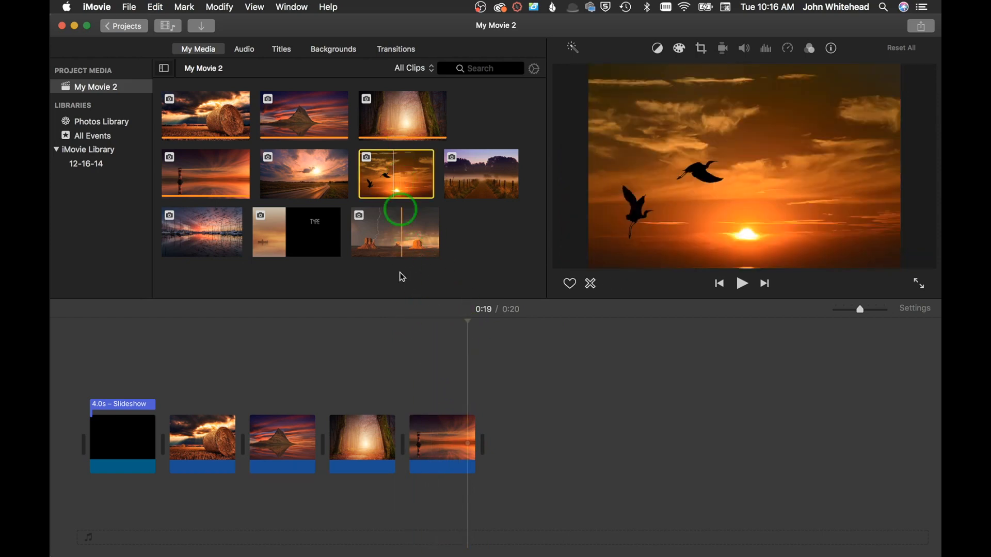
- Add the country road, flying birds and misty path photos after the lighthouse clip, followed by the marina, TYPE and desert storm photos
{"action": "left_click", "coordinate": [399, 172]}
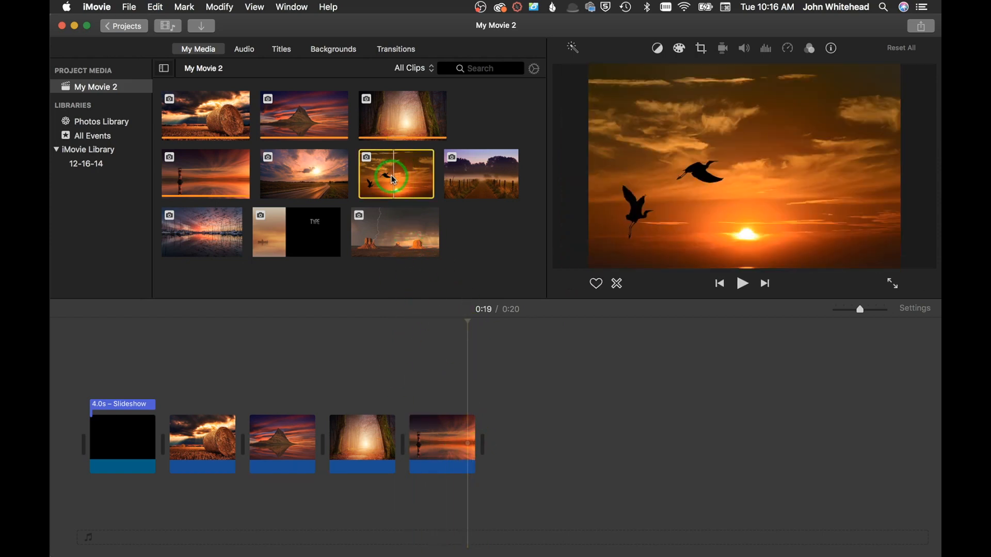
{"action": "left_click", "coordinate": [345, 187]}
{"action": "left_click_drag", "start_coordinate": [333, 178], "coordinate": [509, 436]}
{"action": "left_click_drag", "start_coordinate": [397, 176], "coordinate": [567, 413]}
{"action": "left_click_drag", "start_coordinate": [469, 161], "coordinate": [660, 437]}
{"action": "left_click_drag", "start_coordinate": [478, 222], "coordinate": [175, 274]}
{"action": "left_click_drag", "start_coordinate": [317, 237], "coordinate": [717, 440]}
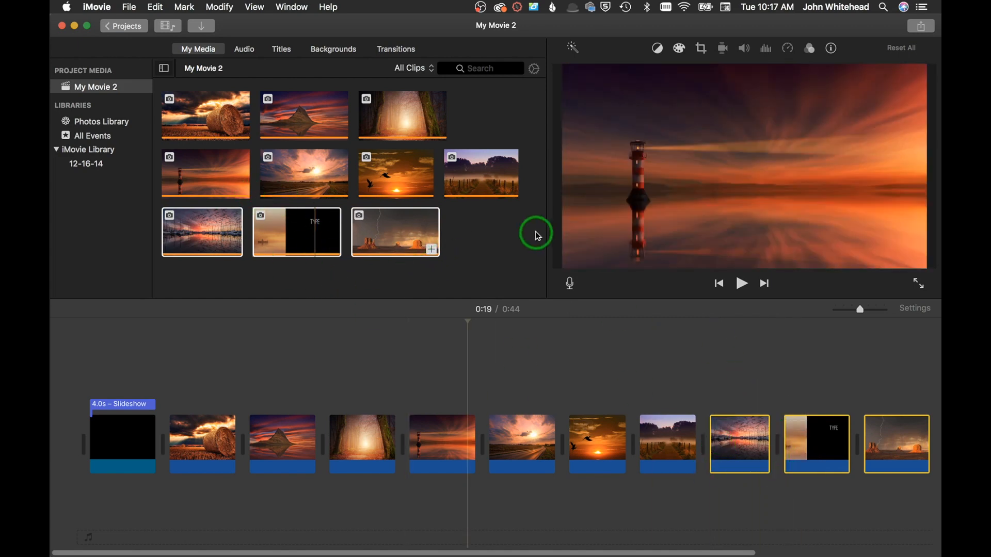
{"action": "left_click", "coordinate": [478, 252]}
{"action": "left_click", "coordinate": [782, 372]}
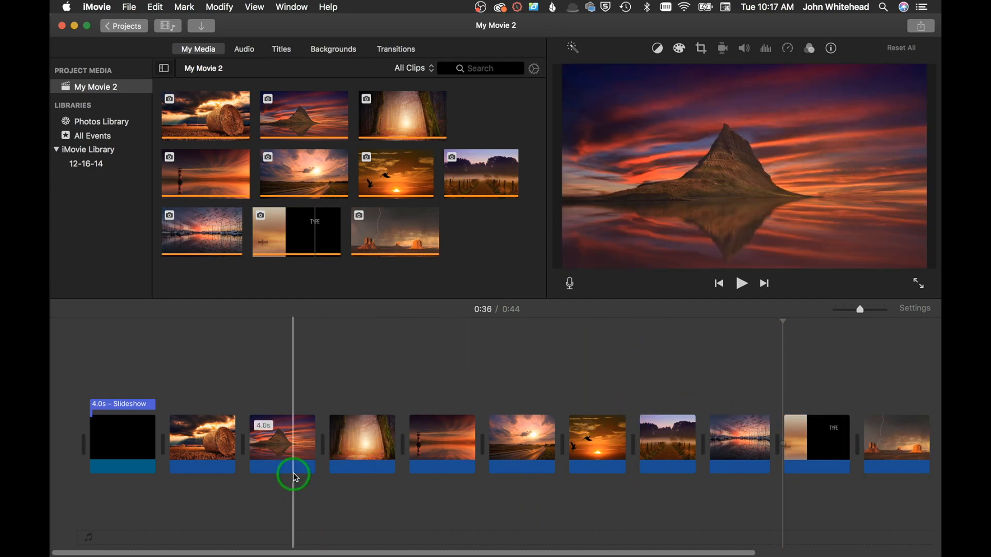
- Shorten the hay bale clip in the timeline to about 3.0 seconds
{"action": "left_click", "coordinate": [280, 447]}
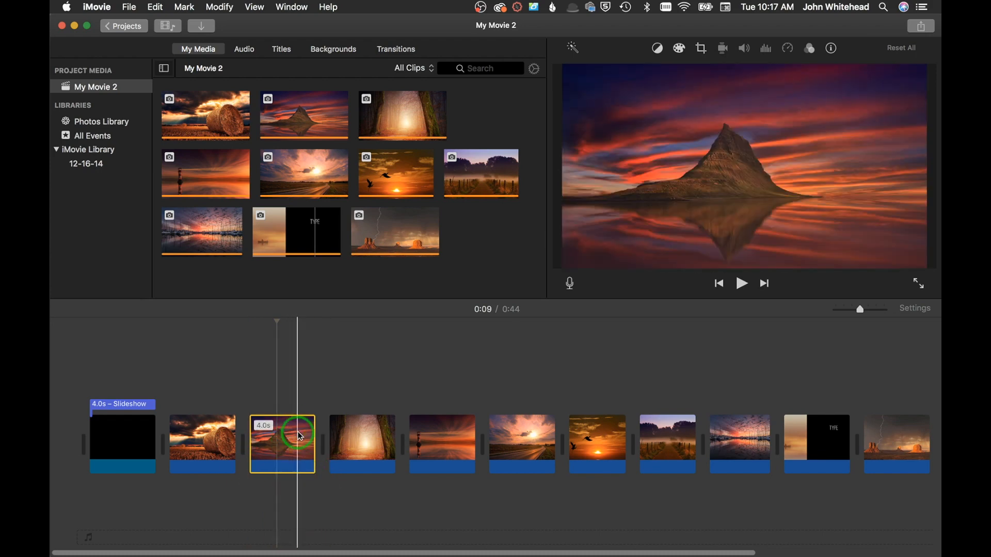
{"action": "left_click", "coordinate": [202, 447]}
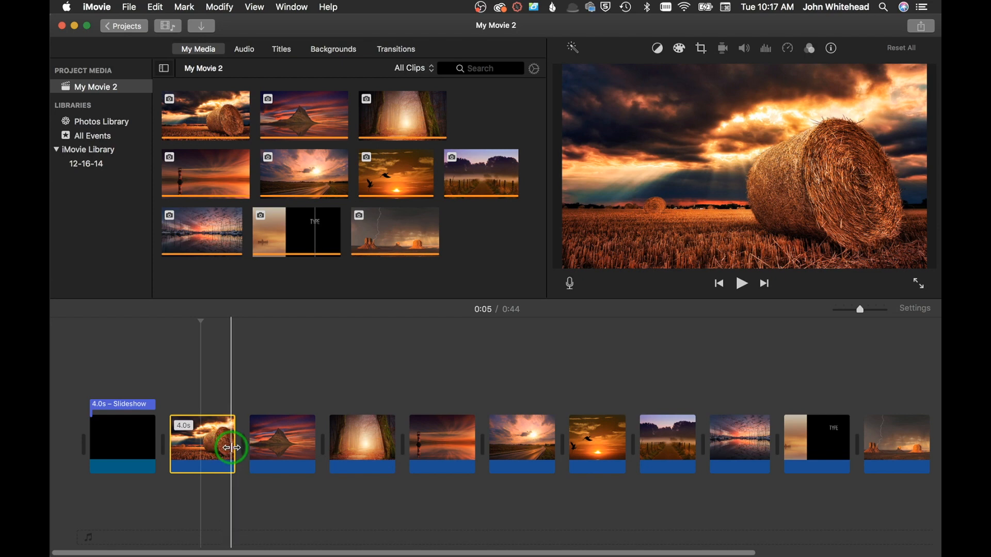
{"action": "left_click_drag", "start_coordinate": [229, 447], "coordinate": [217, 426]}
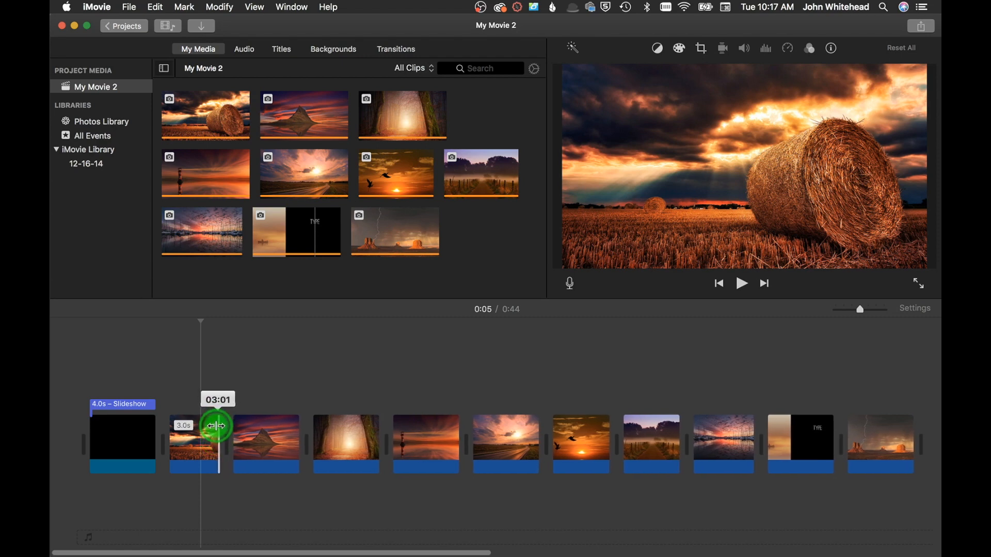
{"action": "left_click_drag", "start_coordinate": [216, 427], "coordinate": [217, 426]}
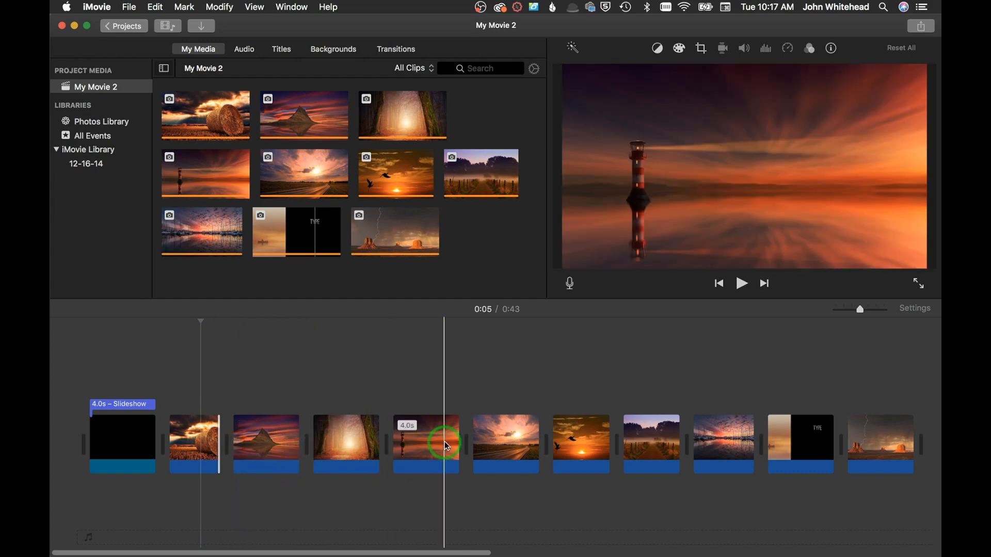
- Set the crop style of the misty path clip in the timeline to Crop to Fill
{"action": "left_click_drag", "start_coordinate": [431, 553], "coordinate": [537, 544]}
{"action": "left_click", "coordinate": [480, 503]}
{"action": "left_click", "coordinate": [428, 453]}
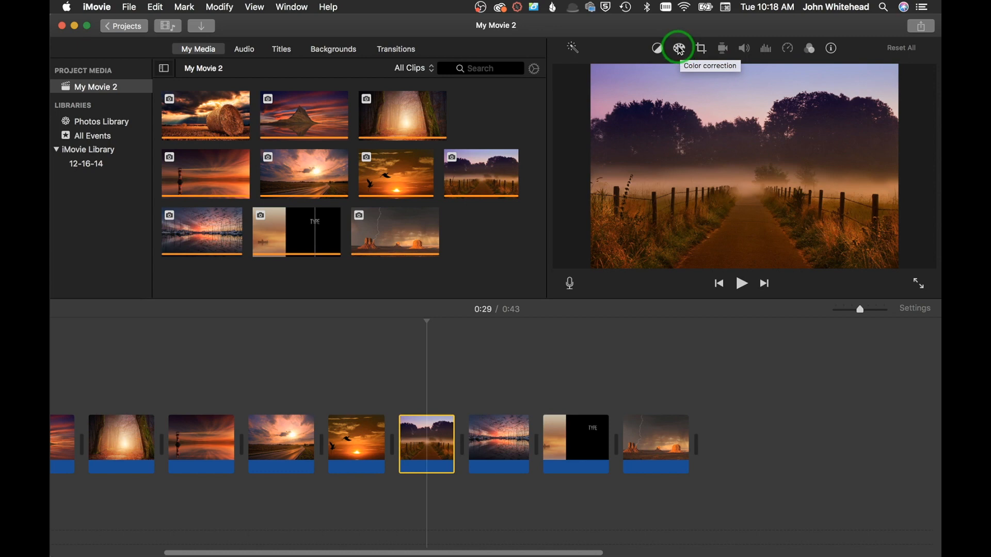
{"action": "left_click", "coordinate": [703, 50]}
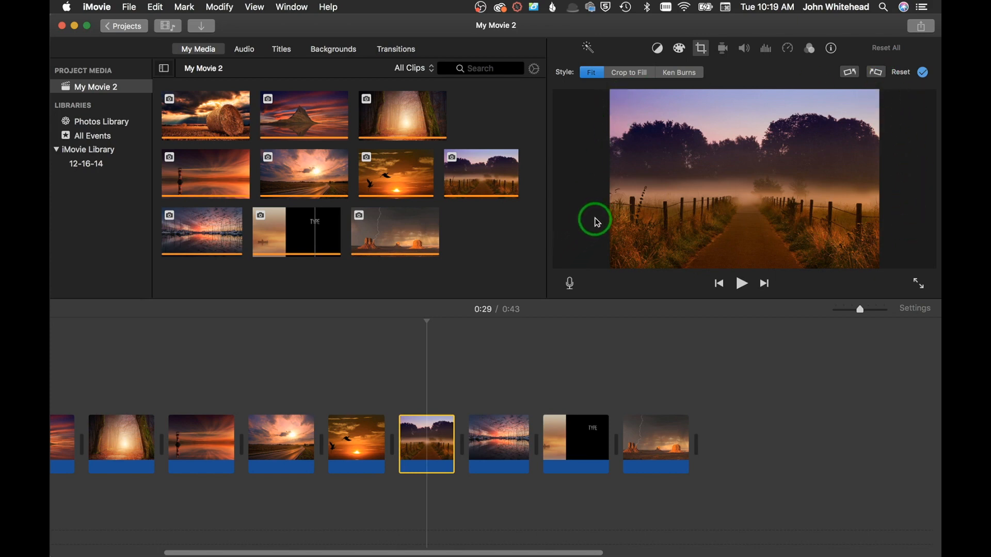
{"action": "left_click", "coordinate": [632, 75]}
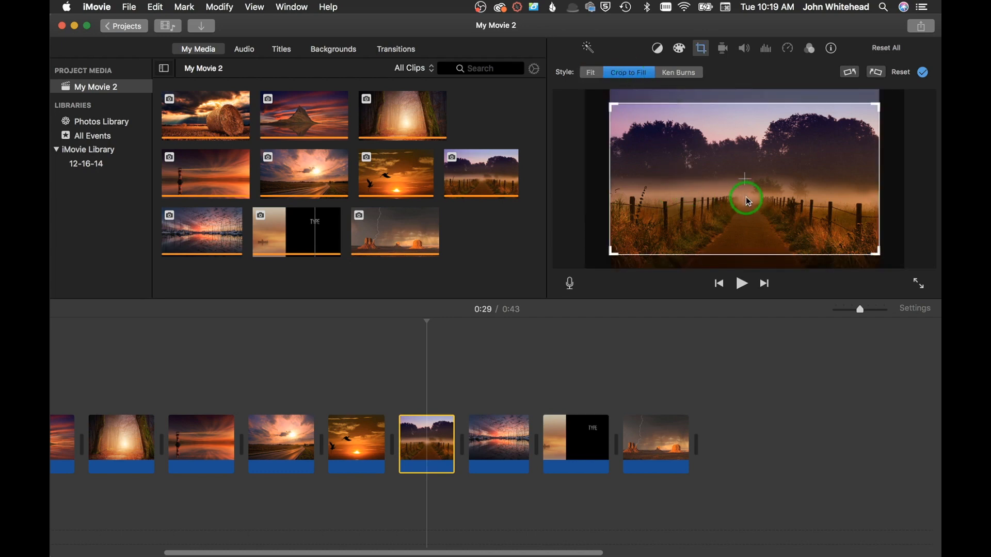
- Play the misty path clip to preview the crop, stop playback and return the playhead to that clip
{"action": "left_click", "coordinate": [741, 284]}
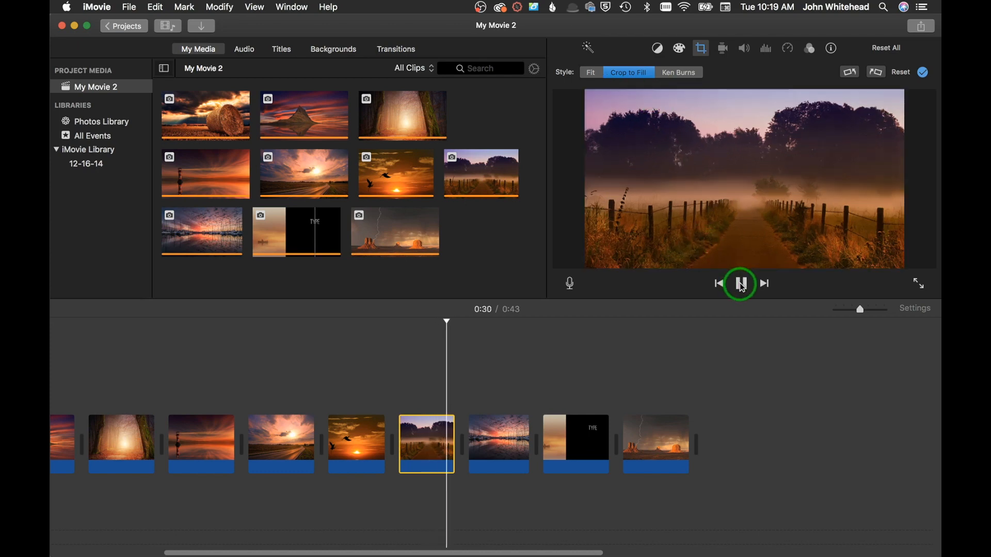
{"action": "left_click", "coordinate": [742, 285]}
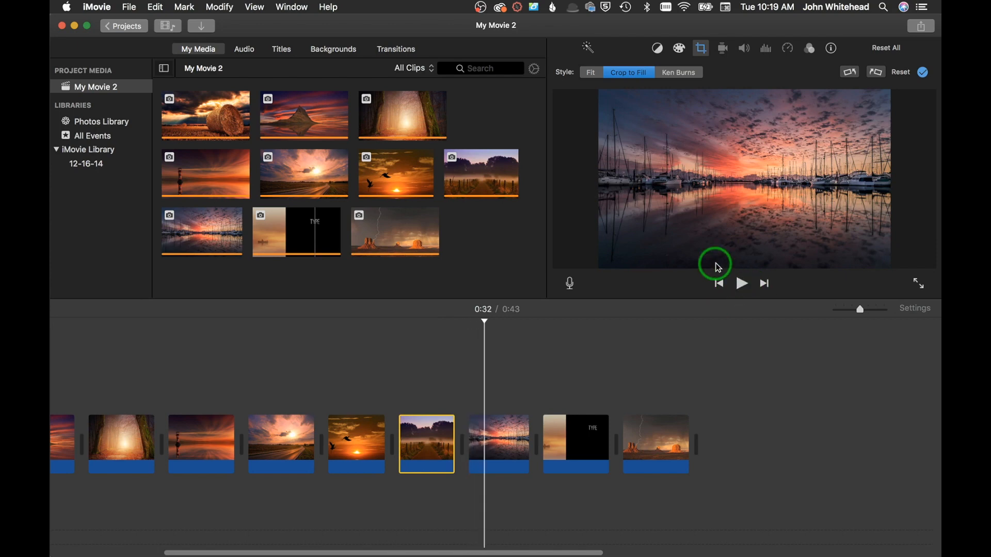
{"action": "left_click_drag", "start_coordinate": [484, 324], "coordinate": [427, 324]}
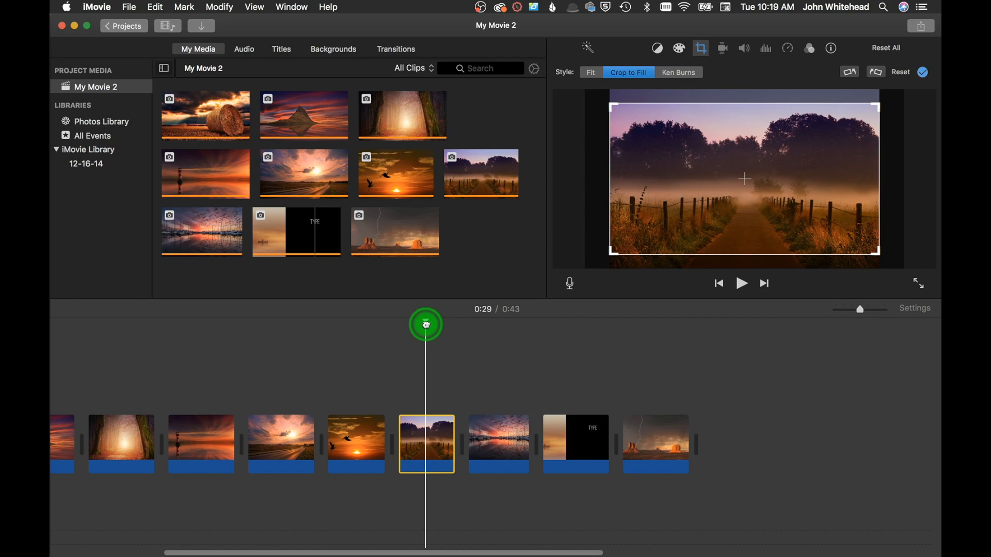
- Apply the Ken Burns style to the misty path clip and shift its Start frame slightly down
{"action": "left_click", "coordinate": [680, 73]}
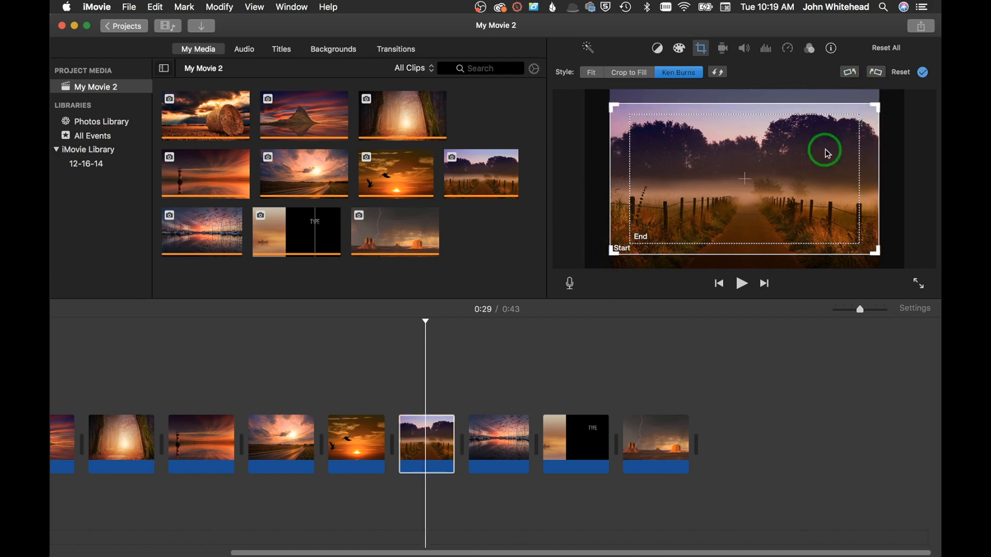
{"action": "mouse_move", "coordinate": [869, 179]}
{"action": "left_mouse_down"}
{"action": "mouse_move", "coordinate": [867, 154]}
{"action": "mouse_move", "coordinate": [863, 190]}
{"action": "left_mouse_up"}
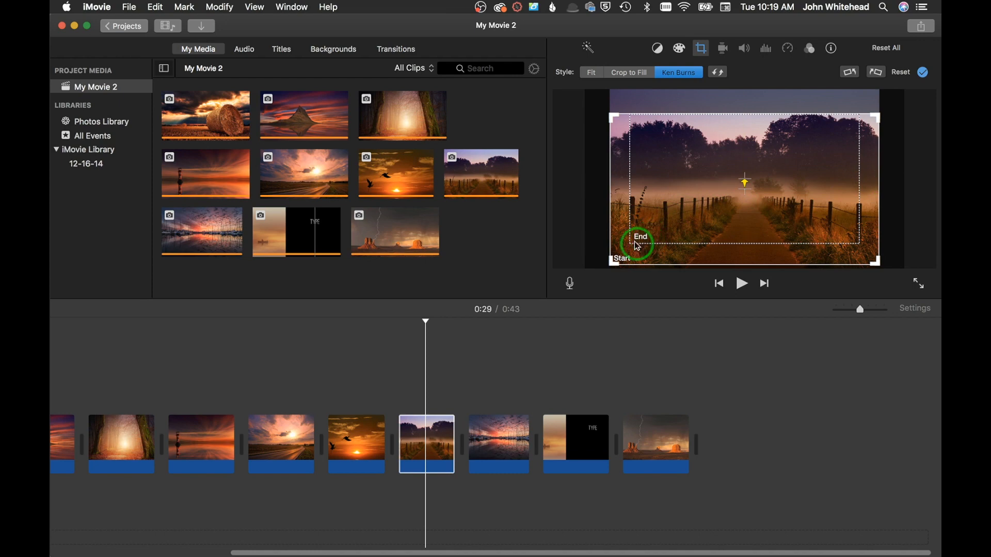
{"action": "left_click_drag", "start_coordinate": [812, 212], "coordinate": [813, 214]}
{"action": "left_click_drag", "start_coordinate": [814, 212], "coordinate": [784, 219]}
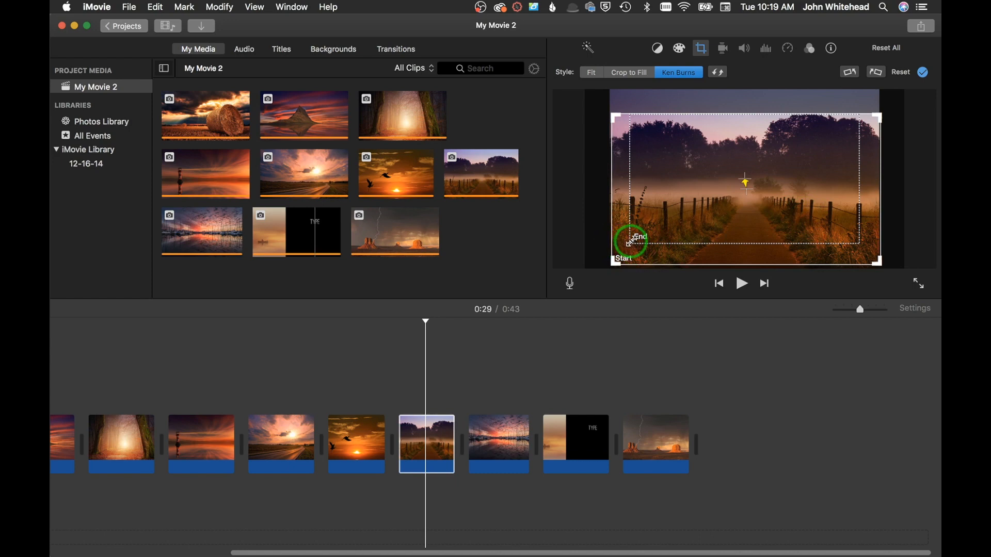
{"action": "left_click", "coordinate": [719, 73]}
{"action": "left_click", "coordinate": [626, 254]}
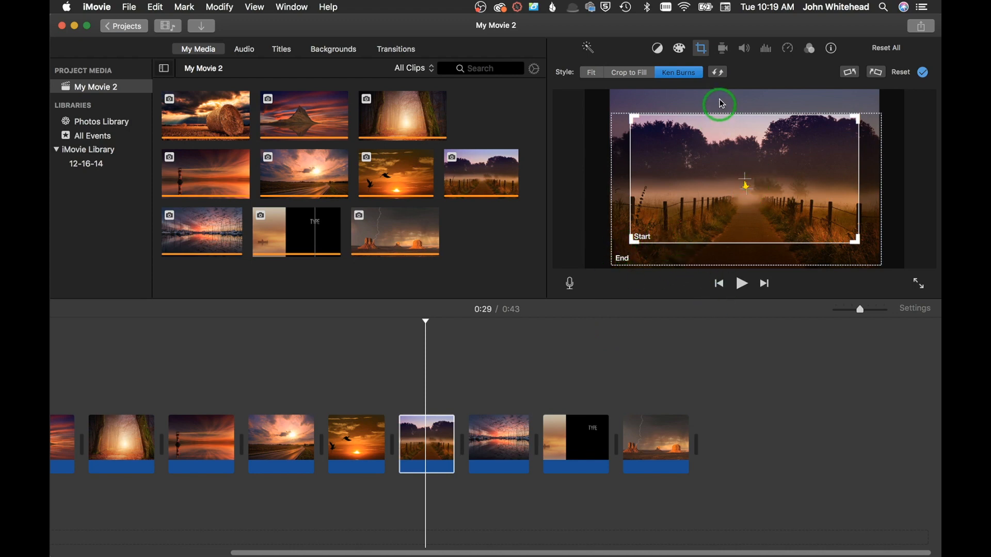
{"action": "left_click", "coordinate": [720, 77]}
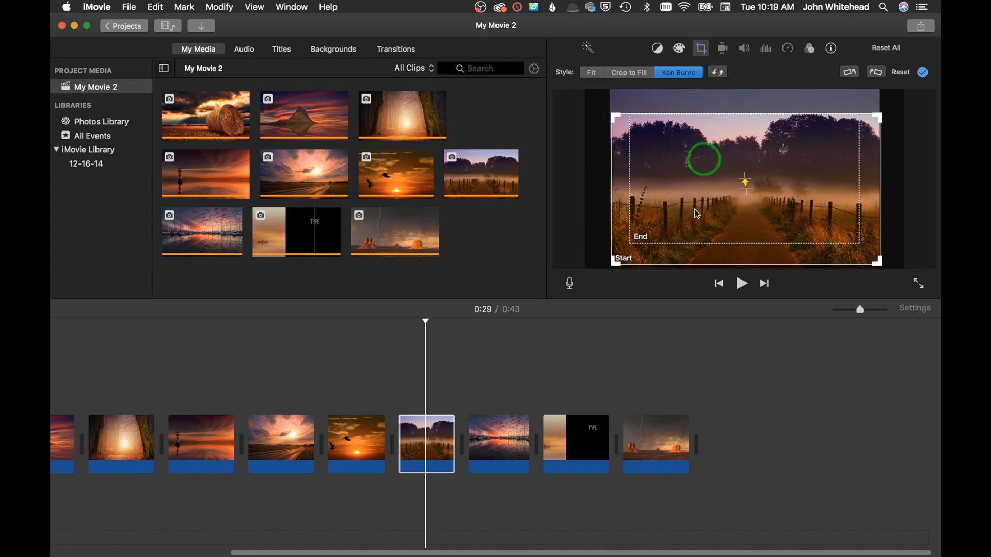
- Play the misty path clip to preview the Ken Burns zoom-in and return the playhead to the clip's start
{"action": "left_click", "coordinate": [745, 290]}
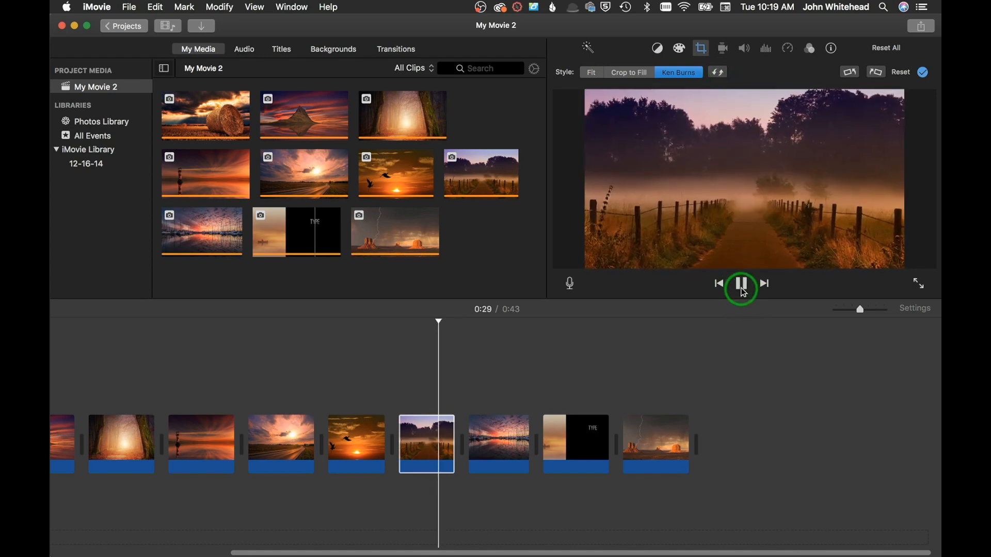
{"action": "left_click", "coordinate": [742, 287]}
{"action": "left_click_drag", "start_coordinate": [486, 321], "coordinate": [404, 321]}
- Swap the Ken Burns Start and End frames of the misty path clip and preview the zoom-out
{"action": "left_click", "coordinate": [720, 73]}
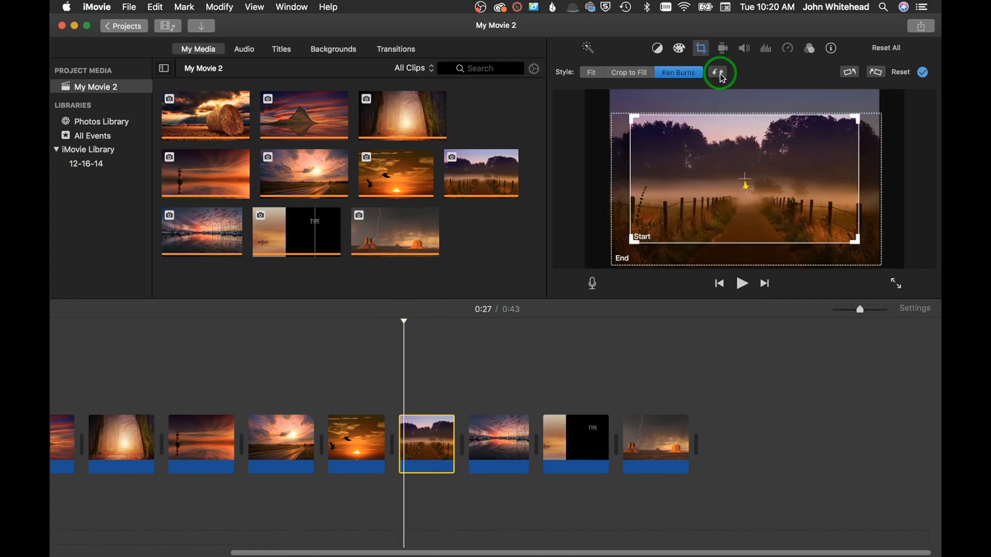
{"action": "left_click", "coordinate": [743, 287]}
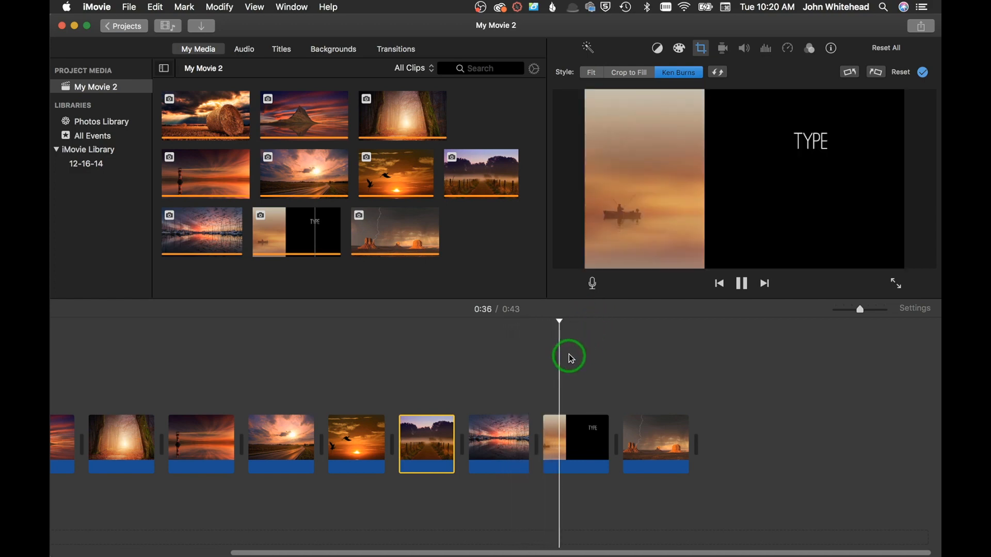
{"action": "left_click", "coordinate": [740, 285]}
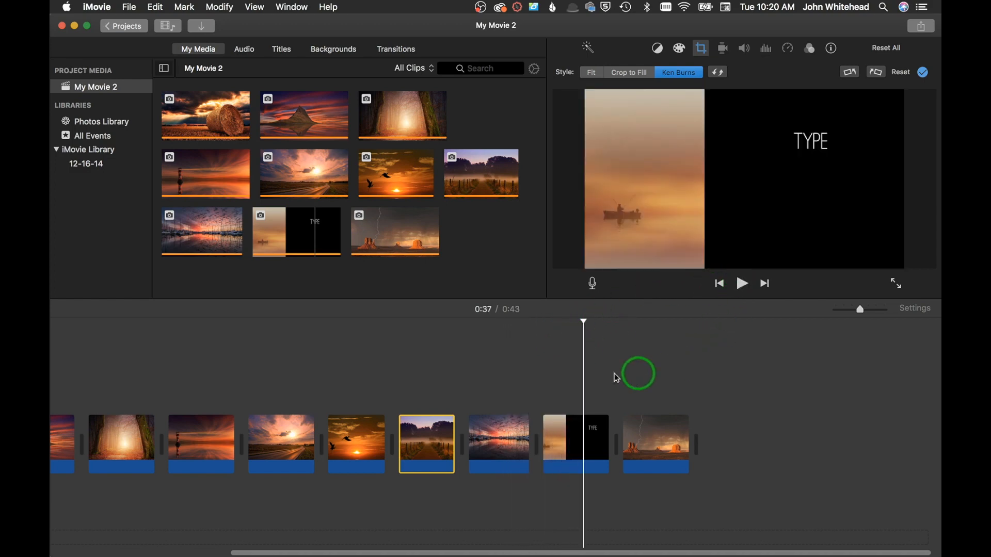
- Apply the Crop to Fill style to the harbor sunset clip
{"action": "left_click", "coordinate": [505, 447]}
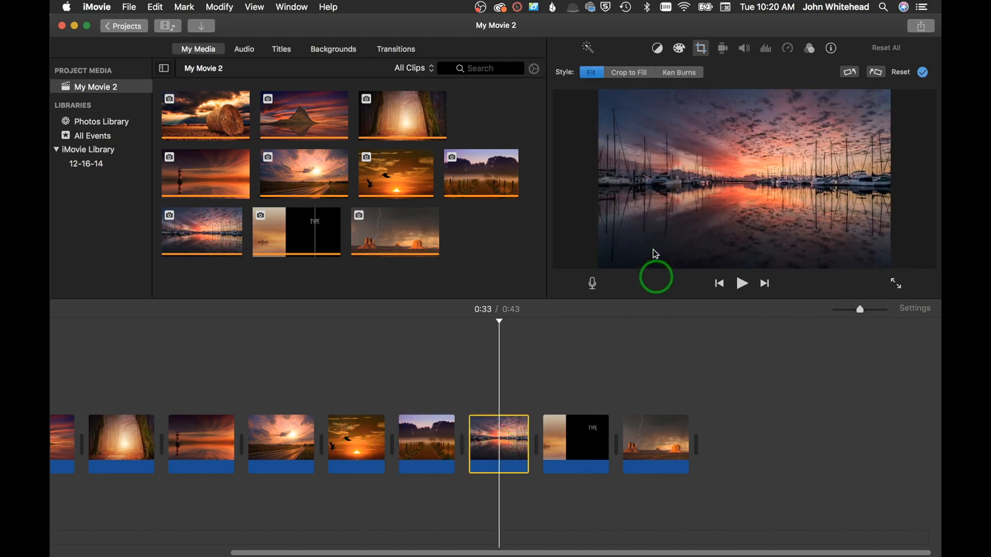
{"action": "left_click", "coordinate": [634, 72]}
- Check how the boat, desert lightning, road and flying birds clips fill the frame, and look over the timeline
{"action": "left_click", "coordinate": [592, 444]}
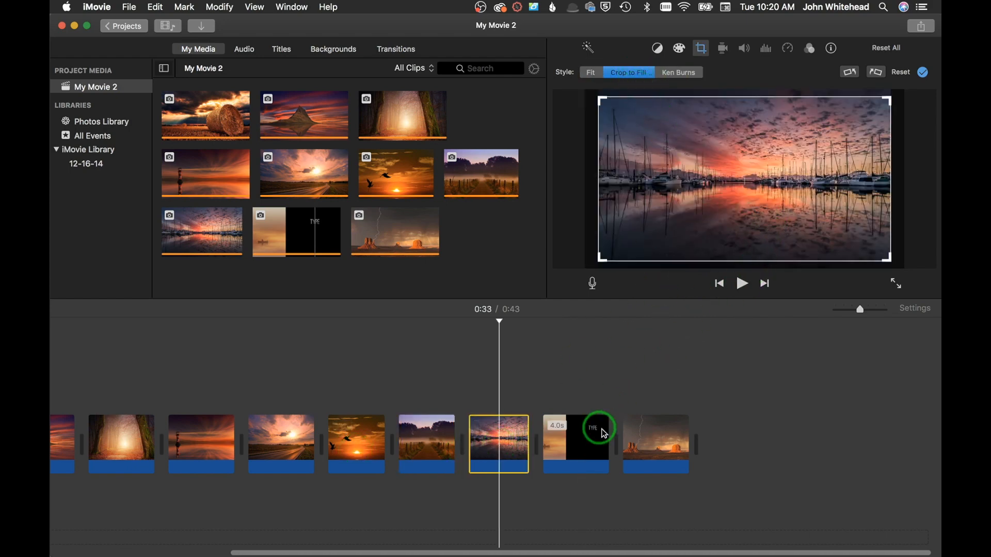
{"action": "left_click", "coordinate": [655, 451]}
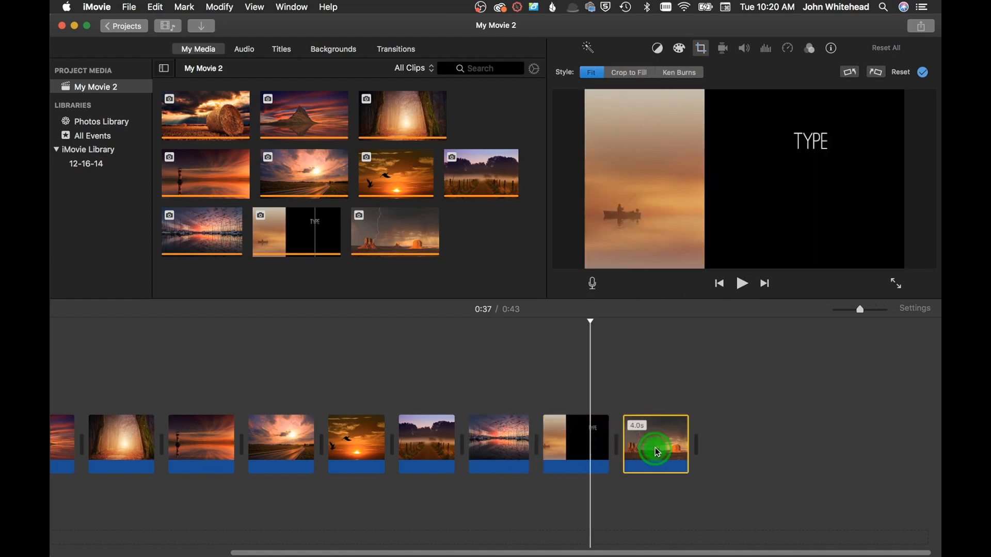
{"action": "left_click", "coordinate": [283, 443]}
{"action": "left_click", "coordinate": [368, 442]}
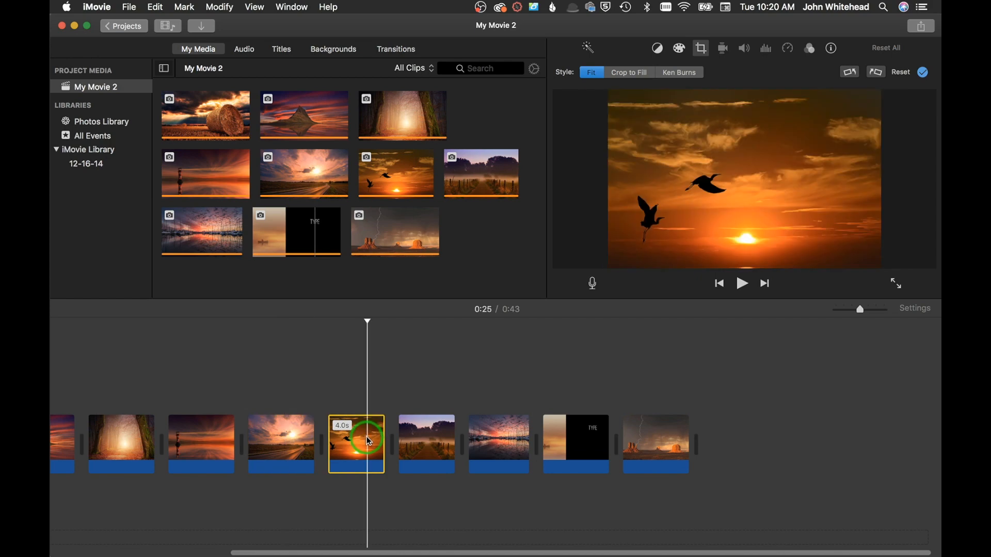
{"action": "left_click", "coordinate": [765, 186]}
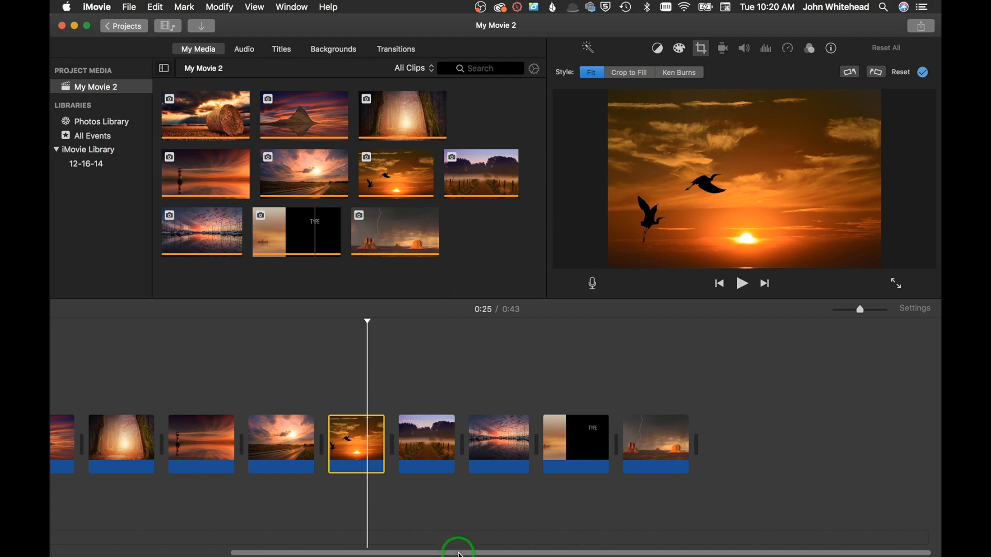
{"action": "left_click_drag", "start_coordinate": [459, 555], "coordinate": [237, 553]}
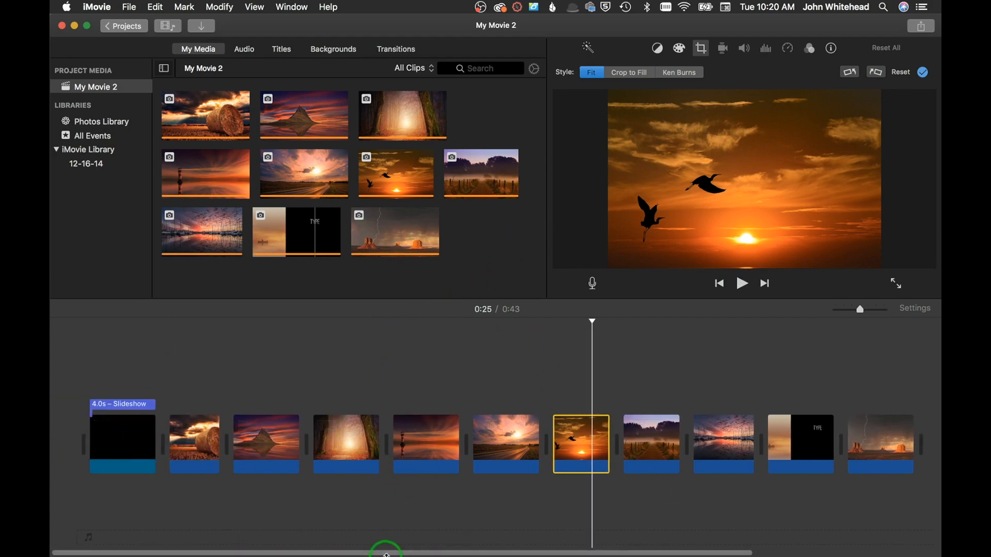
{"action": "left_click_drag", "start_coordinate": [386, 553], "coordinate": [525, 552]}
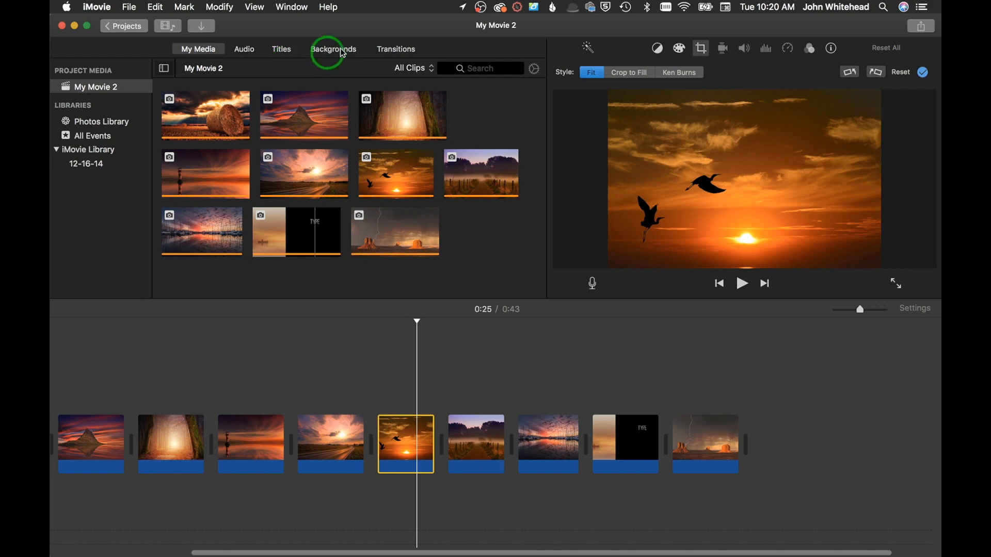
- Preview the Cross Dissolve transition and add it between the black title clip and the hay bale clip
{"action": "left_click", "coordinate": [394, 52]}
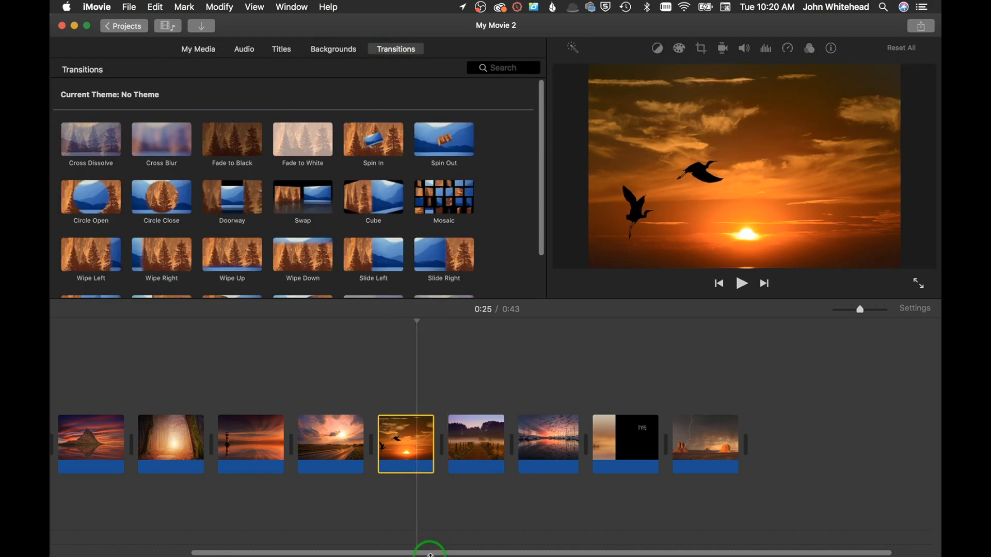
{"action": "left_click_drag", "start_coordinate": [428, 553], "coordinate": [151, 549]}
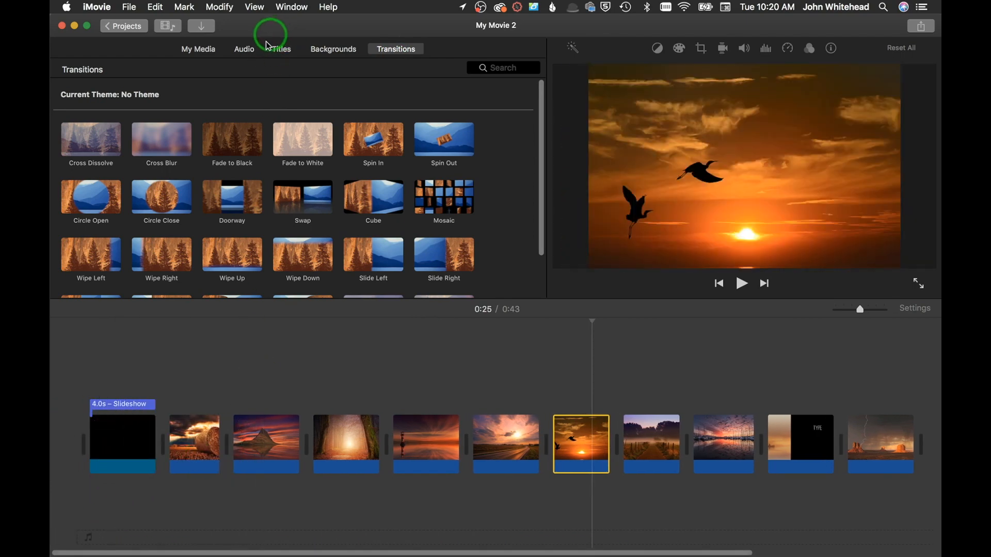
{"action": "left_click_drag", "start_coordinate": [92, 141], "coordinate": [103, 135]}
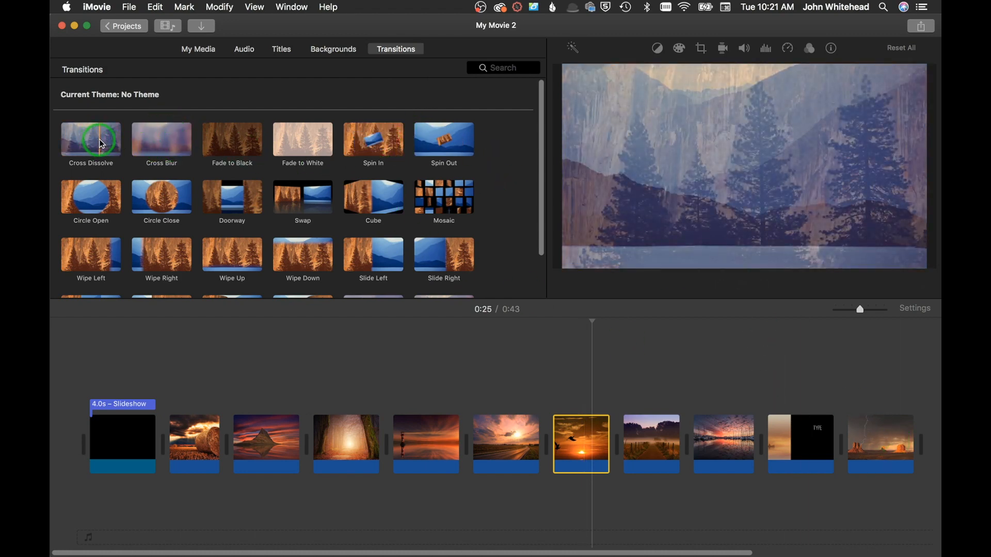
{"action": "left_click_drag", "start_coordinate": [87, 140], "coordinate": [156, 446]}
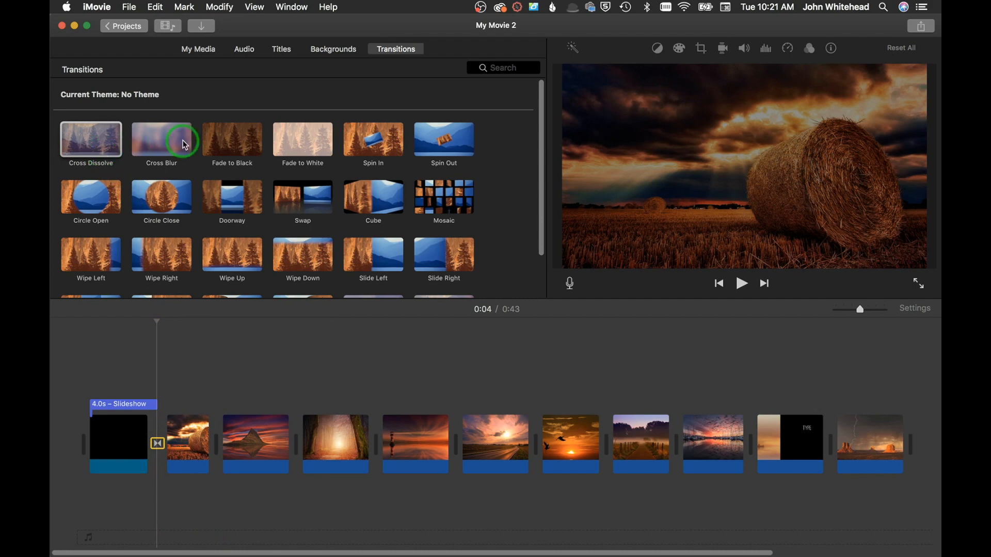
- Add a Doorway transition between the hay bale and mountain clips and a Swap transition between the mountain and forest clips
{"action": "left_click", "coordinate": [254, 205]}
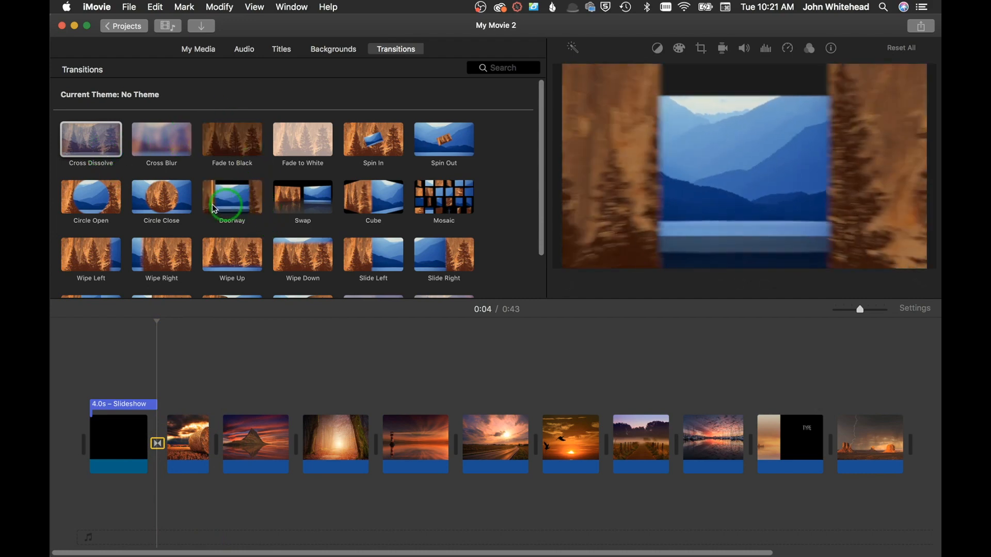
{"action": "left_click_drag", "start_coordinate": [216, 209], "coordinate": [222, 438]}
{"action": "mouse_move", "coordinate": [313, 204]}
{"action": "left_mouse_down"}
{"action": "mouse_move", "coordinate": [343, 310]}
{"action": "mouse_move", "coordinate": [309, 431]}
{"action": "mouse_move", "coordinate": [292, 455]}
{"action": "mouse_move", "coordinate": [289, 445]}
{"action": "left_mouse_up"}
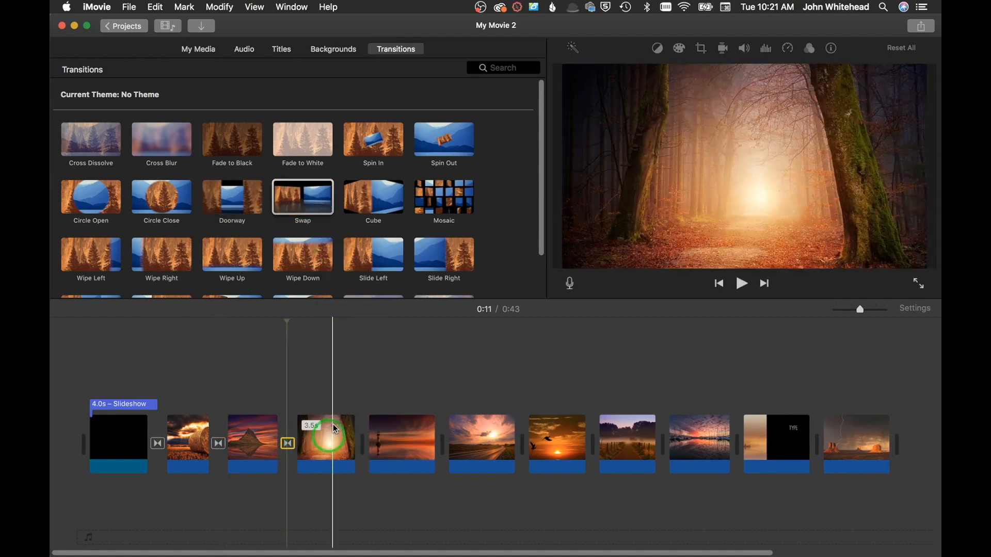
- Add a Slide Right transition between the forest and tower clips, and play the slideshow from the start to preview the transitions
{"action": "scroll", "coordinate": [327, 215], "scroll_direction": "down", "scroll_amount": 3}
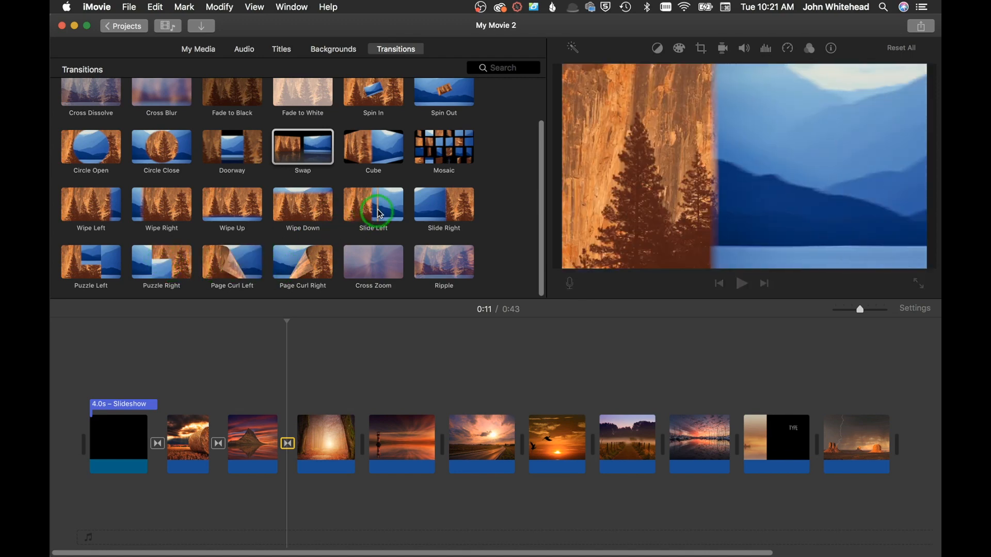
{"action": "left_click", "coordinate": [432, 204]}
{"action": "left_click_drag", "start_coordinate": [432, 203], "coordinate": [357, 444]}
{"action": "left_click", "coordinate": [86, 368]}
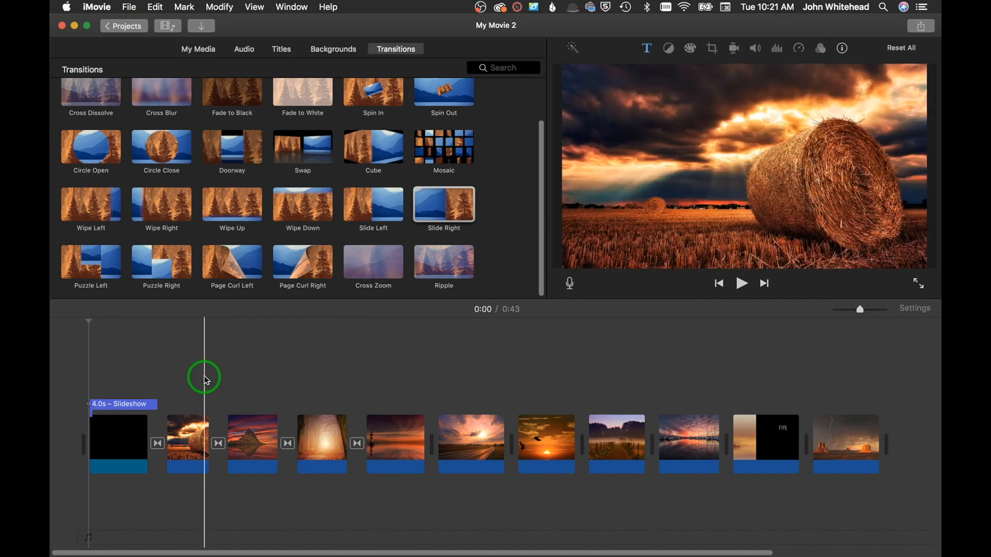
{"action": "key", "text": "space"}
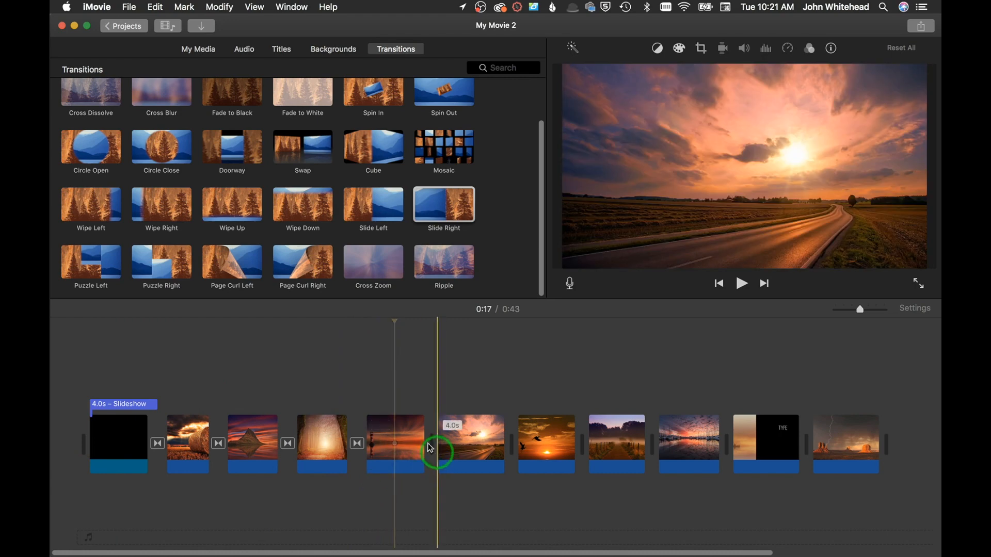
- Add a Cross Dissolve transition between each remaining pair of clips, from the tower clip through to the desert lightning clip
{"action": "left_click_drag", "start_coordinate": [115, 98], "coordinate": [428, 443]}
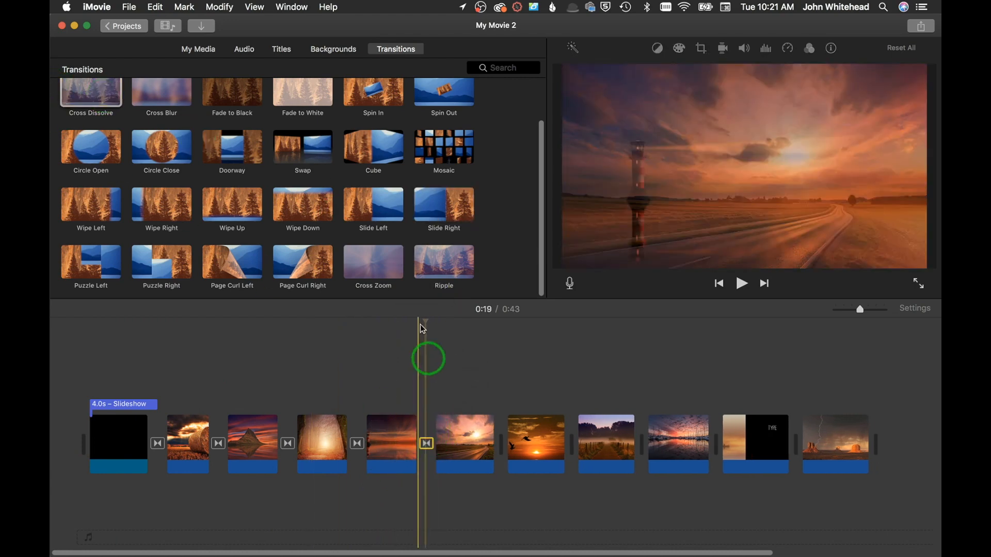
{"action": "left_click_drag", "start_coordinate": [91, 96], "coordinate": [495, 443]}
{"action": "left_click_drag", "start_coordinate": [93, 96], "coordinate": [557, 442]}
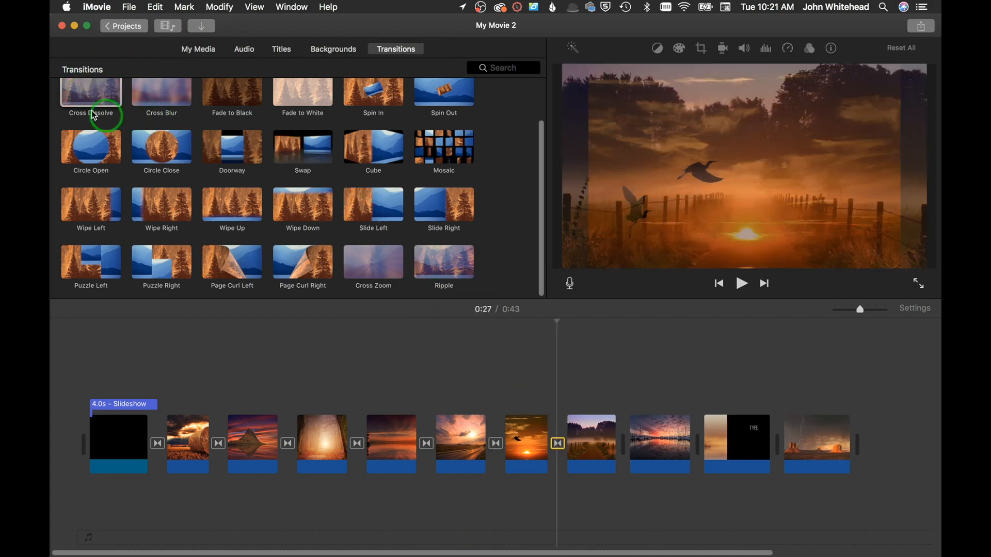
{"action": "left_click_drag", "start_coordinate": [94, 116], "coordinate": [619, 444]}
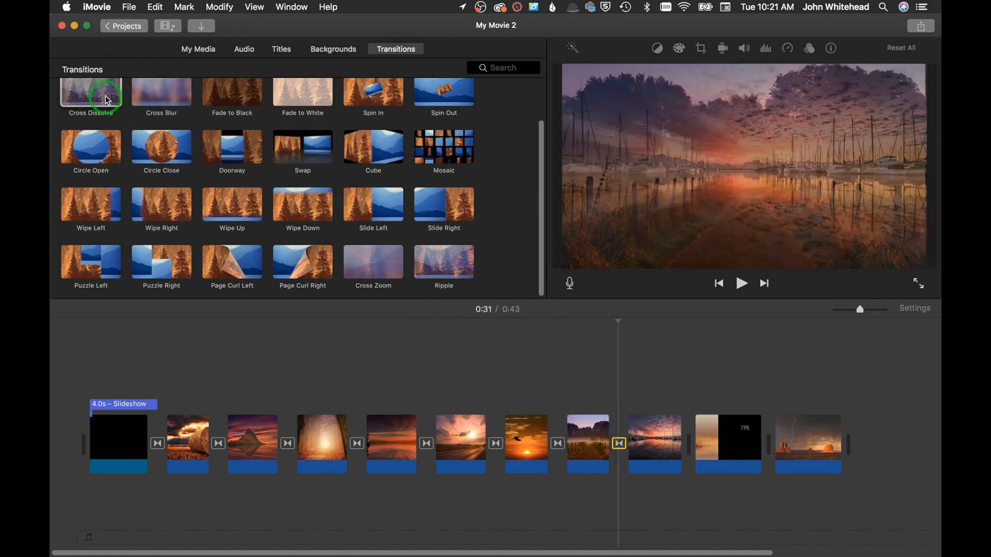
{"action": "left_click_drag", "start_coordinate": [108, 100], "coordinate": [685, 443]}
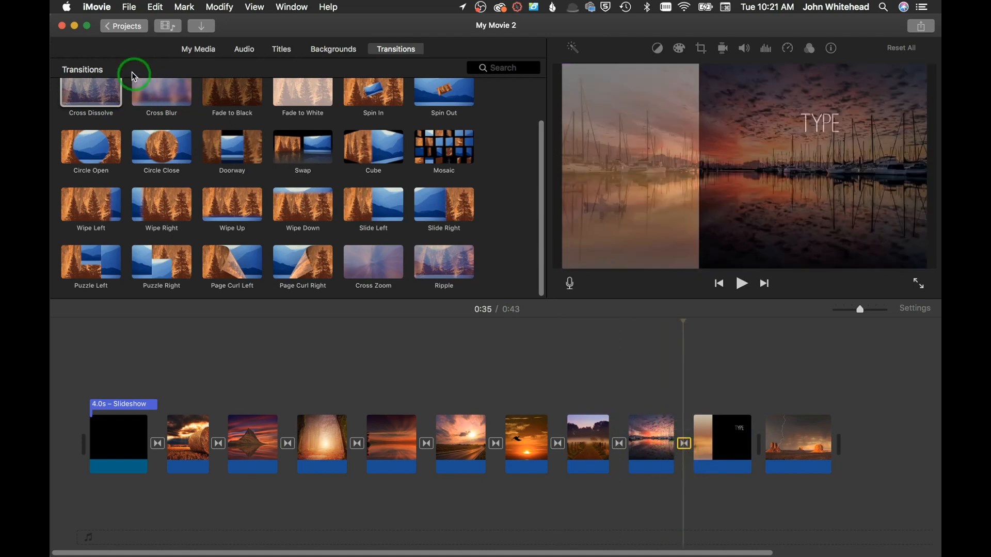
{"action": "left_click_drag", "start_coordinate": [134, 76], "coordinate": [754, 443]}
- Add a Fade to Black transition after the final desert lightning clip and play back the end of the slideshow
{"action": "left_click_drag", "start_coordinate": [232, 95], "coordinate": [815, 439]}
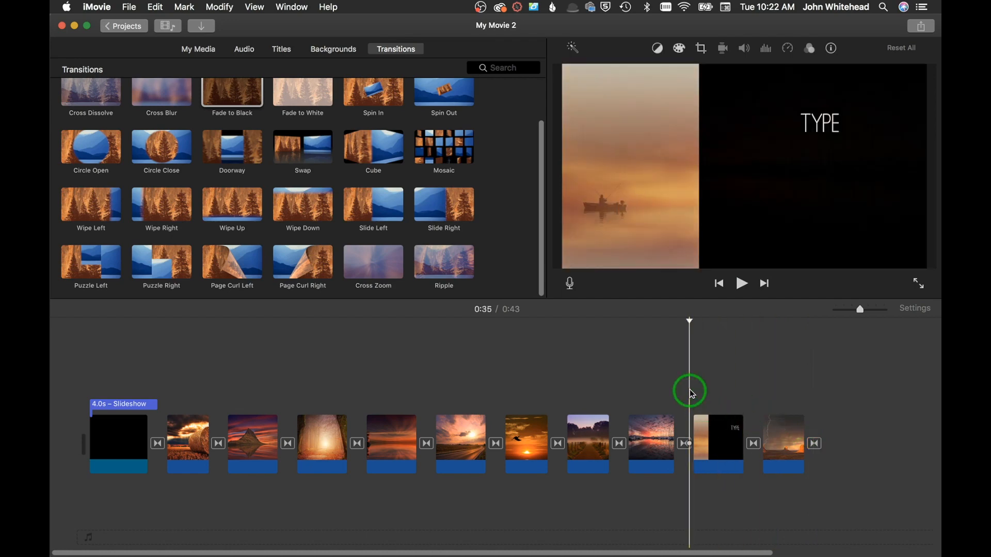
{"action": "left_click", "coordinate": [742, 283]}
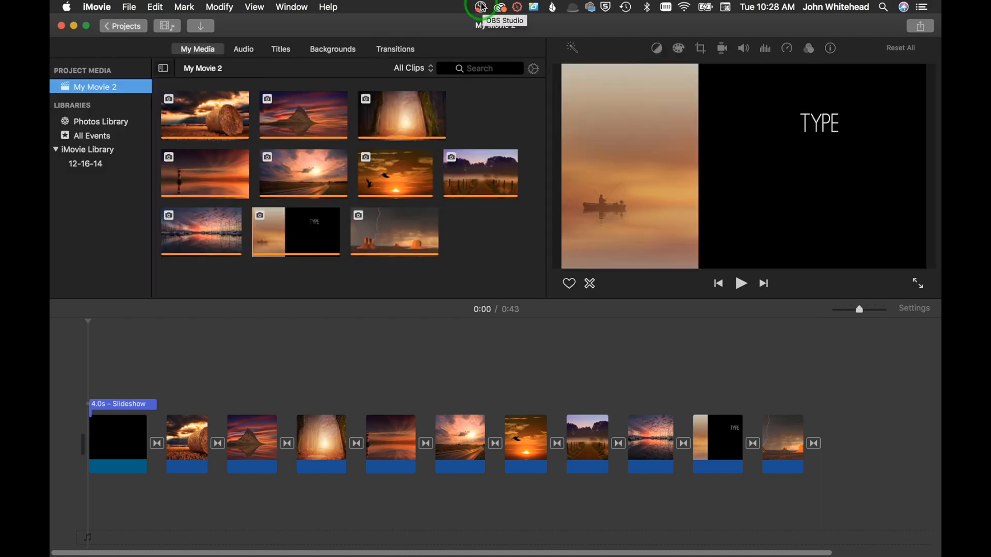
- Add the iTunes song Tango Bango beneath the slideshow, starting at the title, and slightly lower its volume
{"action": "left_click", "coordinate": [244, 50]}
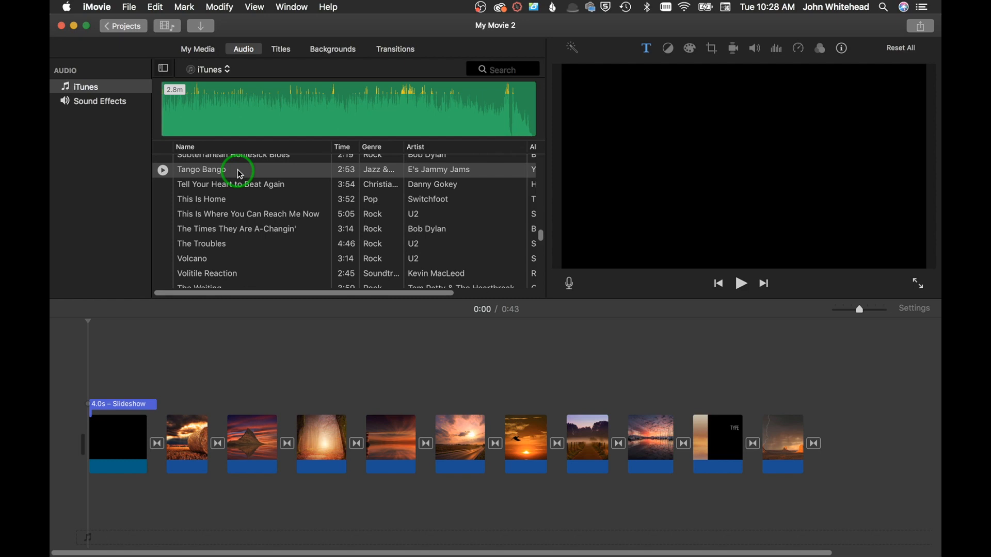
{"action": "left_click_drag", "start_coordinate": [241, 175], "coordinate": [88, 505]}
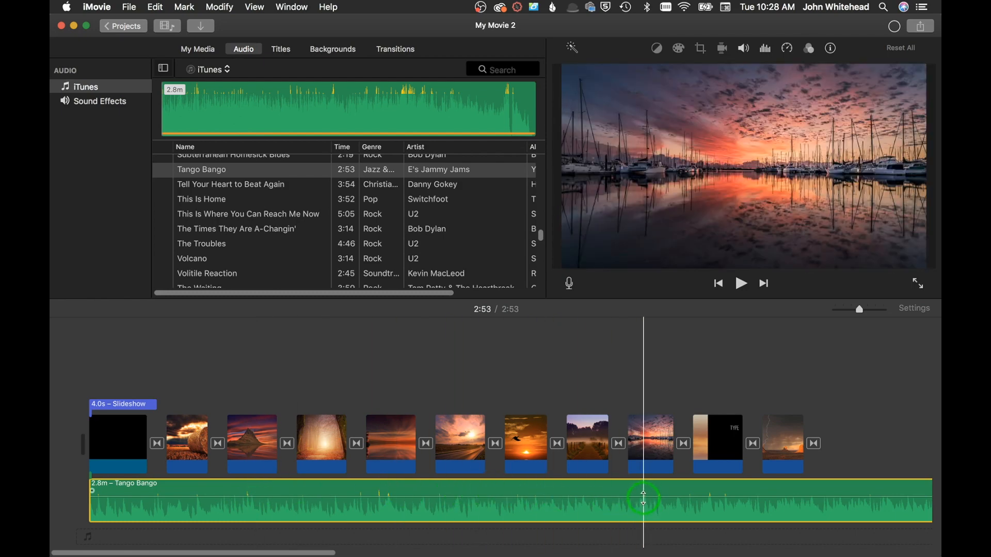
{"action": "left_click_drag", "start_coordinate": [463, 495], "coordinate": [465, 503]}
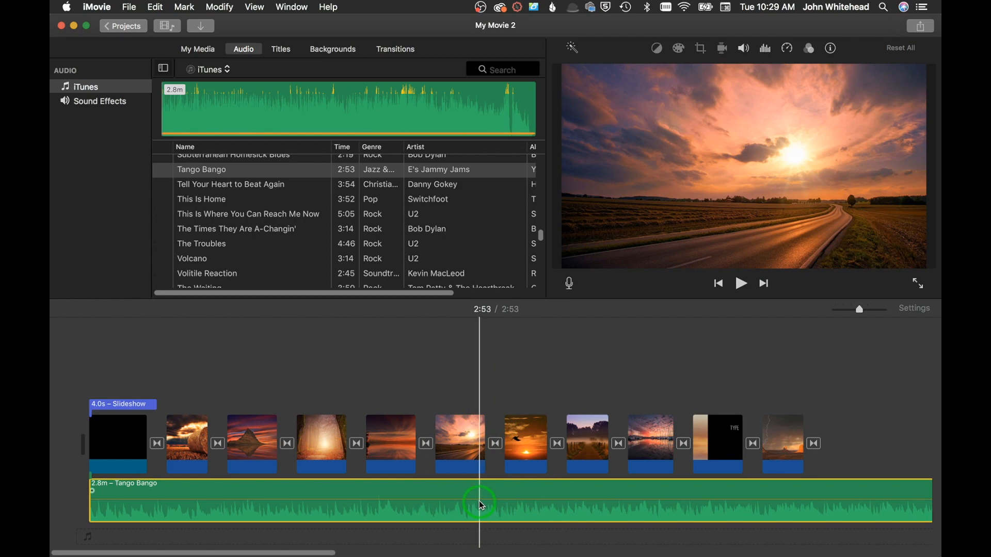
- Trim the end of the Tango Bango track to 42.1 s so it finishes with the last photo clip
{"action": "left_click_drag", "start_coordinate": [321, 551], "coordinate": [822, 551]}
{"action": "left_click", "coordinate": [860, 310]}
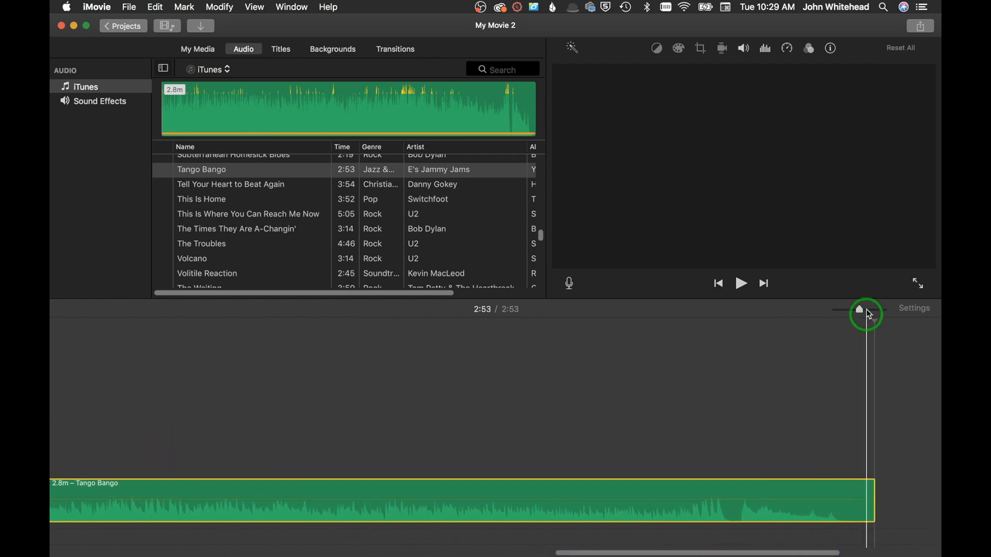
{"action": "left_click_drag", "start_coordinate": [859, 311], "coordinate": [845, 316]}
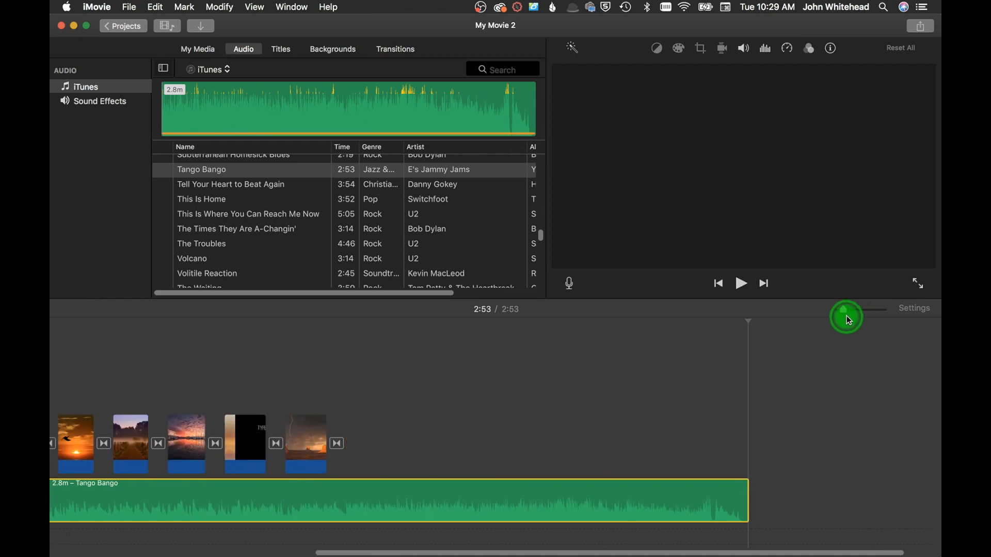
{"action": "left_click_drag", "start_coordinate": [748, 506], "coordinate": [343, 522]}
{"action": "left_click", "coordinate": [338, 447]}
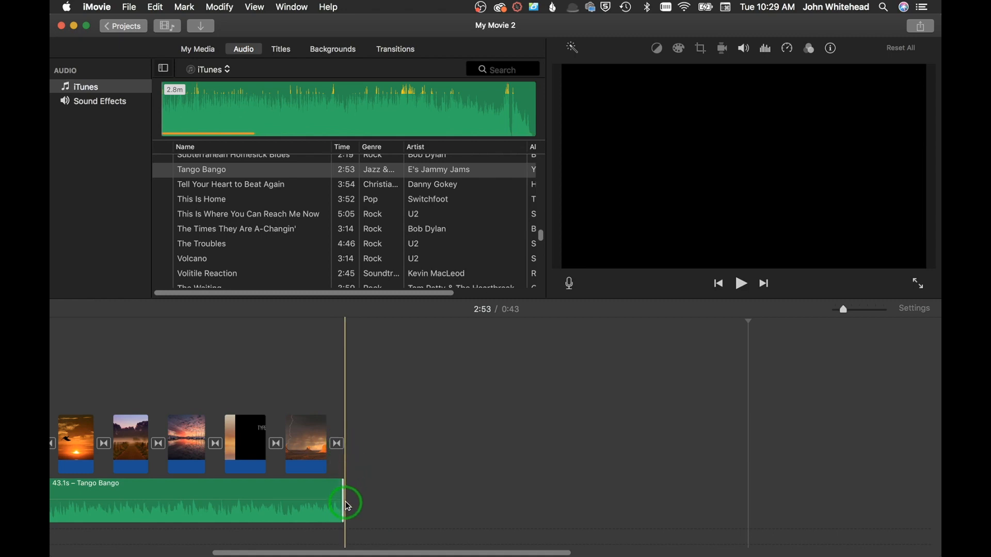
{"action": "left_click_drag", "start_coordinate": [344, 506], "coordinate": [333, 510]}
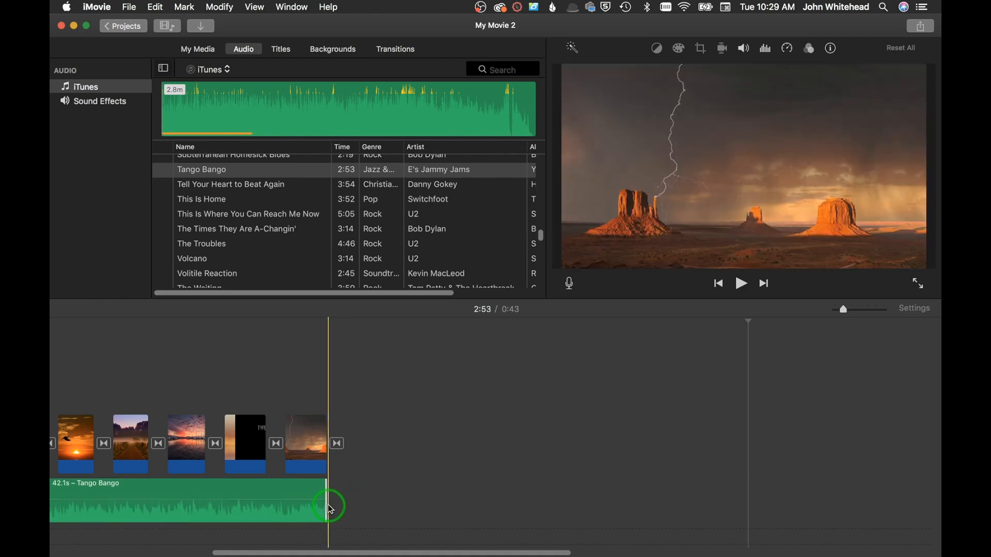
- Raise the system volume, play the slideshow from the title to preview the music, stop playback and mute the sound
{"action": "left_click_drag", "start_coordinate": [397, 552], "coordinate": [150, 546]}
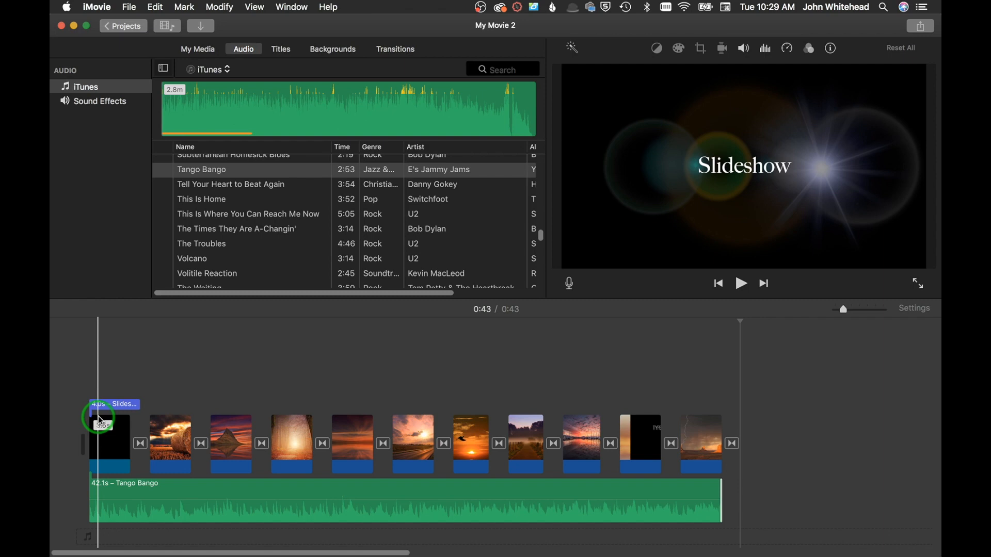
{"action": "key", "text": "XF86AudioRaiseVolume"}
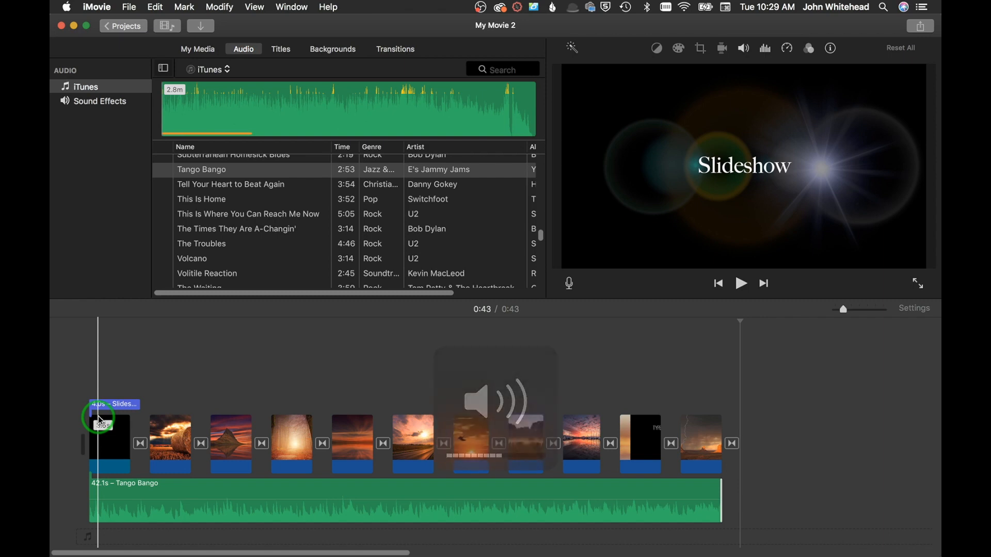
{"action": "key", "text": "space"}
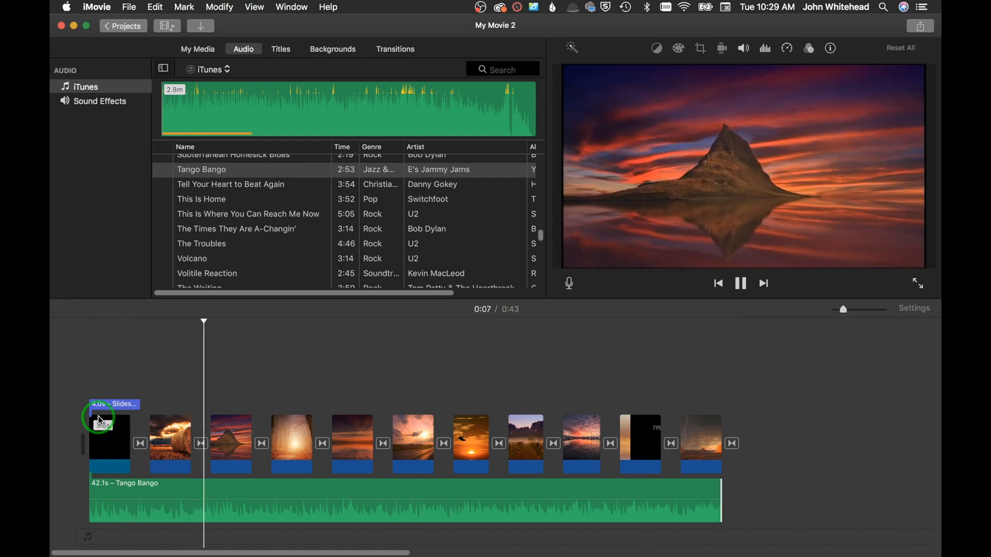
{"action": "key", "text": "space"}
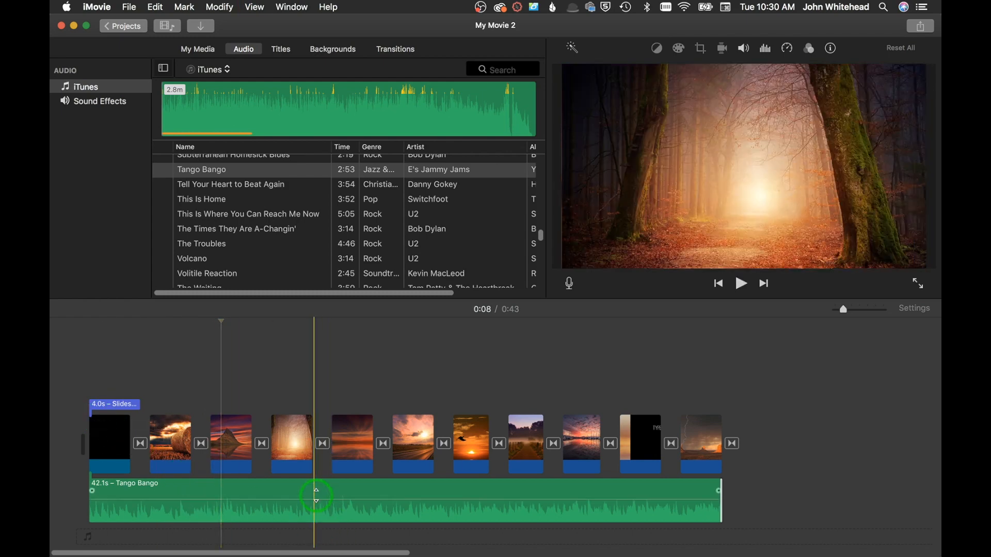
{"action": "key", "text": "XF86AudioMute"}
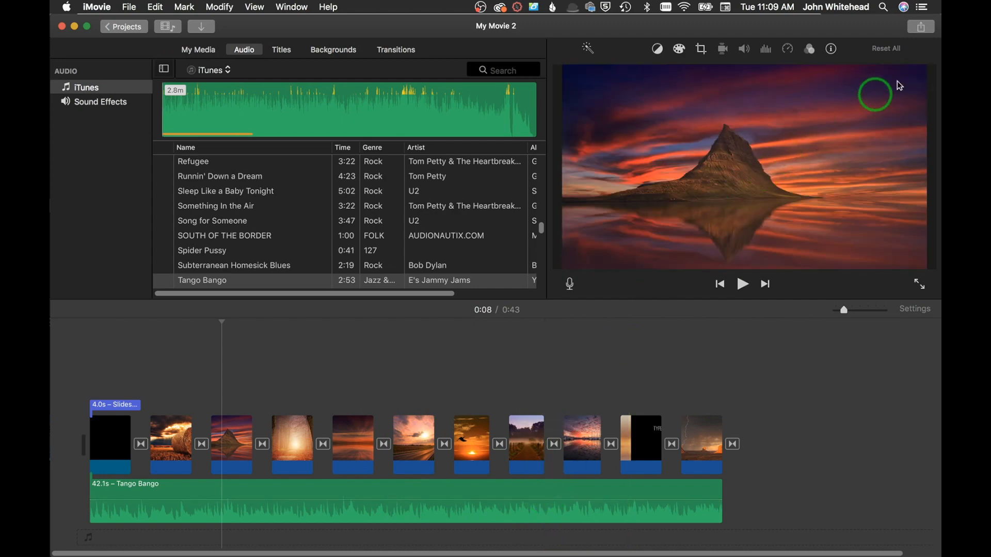
- Start sharing the slideshow as a file and select its title "Slideshow" for editing
{"action": "left_click", "coordinate": [921, 30]}
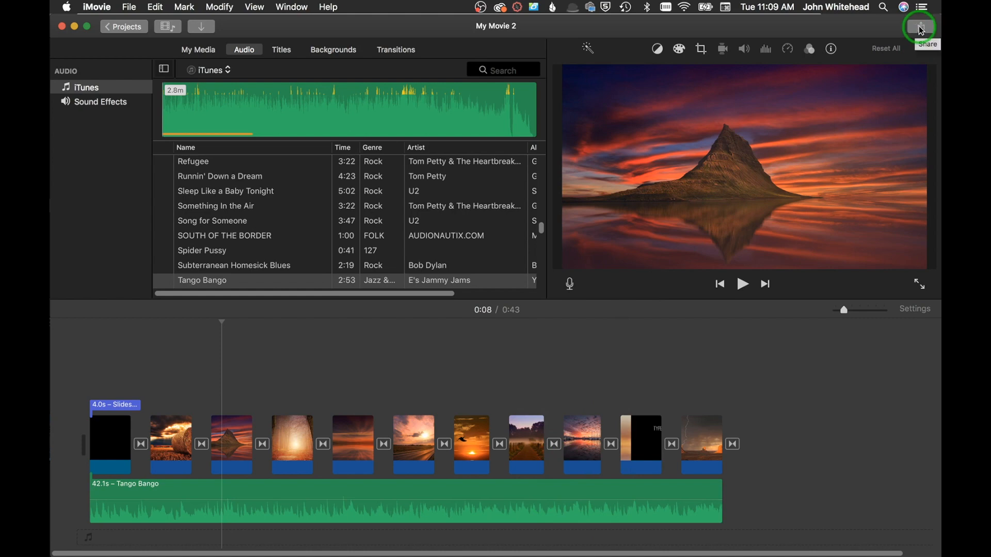
{"action": "left_click", "coordinate": [922, 28]}
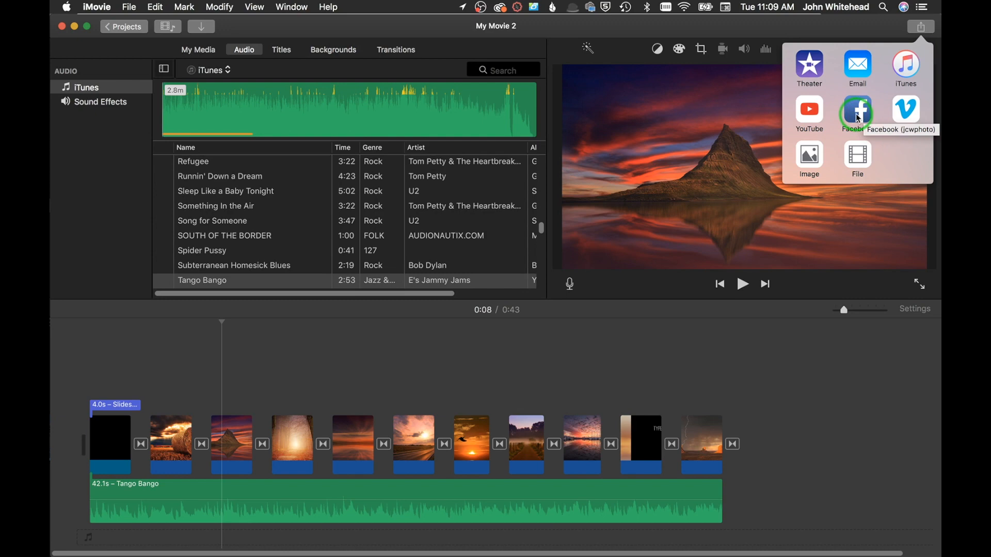
{"action": "left_click", "coordinate": [858, 160]}
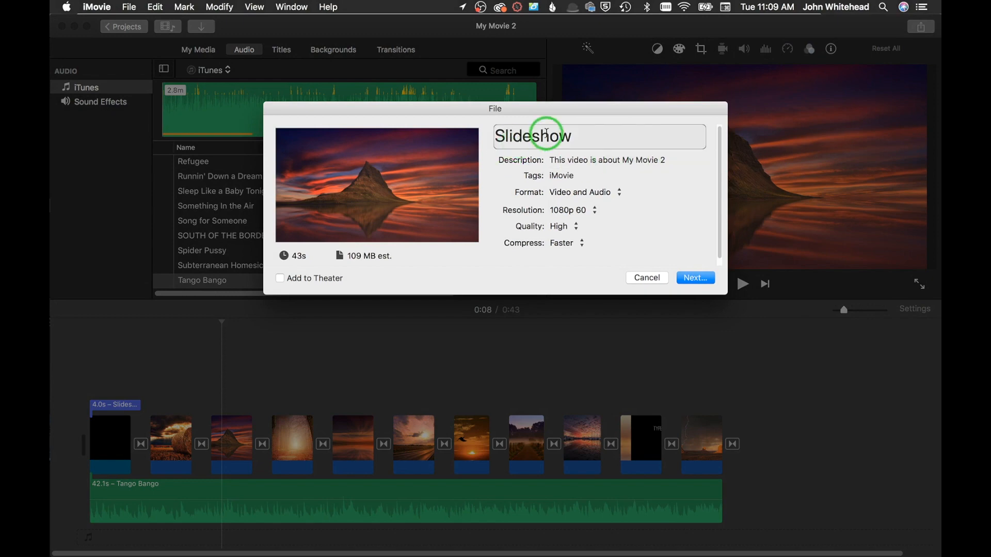
{"action": "left_click", "coordinate": [547, 133]}
{"action": "double_click", "coordinate": [575, 134]}
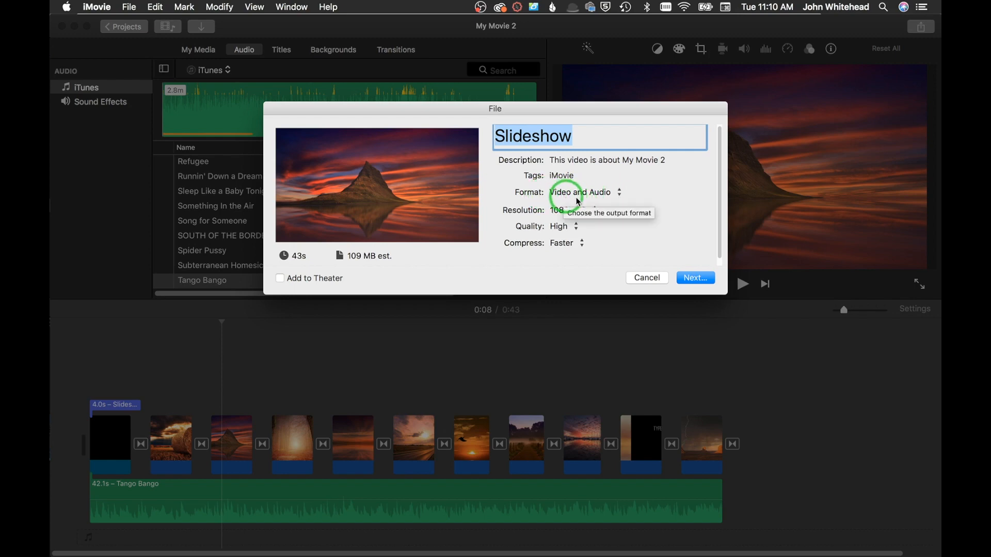
- Set the export format to Video and Audio, the resolution to 1080p 60 and the quality to High
{"action": "left_click", "coordinate": [619, 196]}
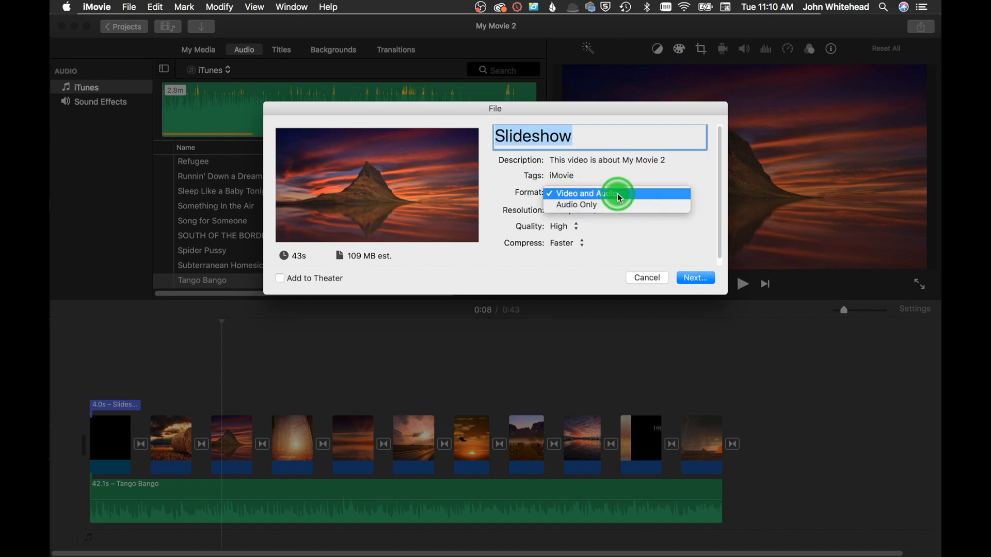
{"action": "left_click", "coordinate": [619, 196]}
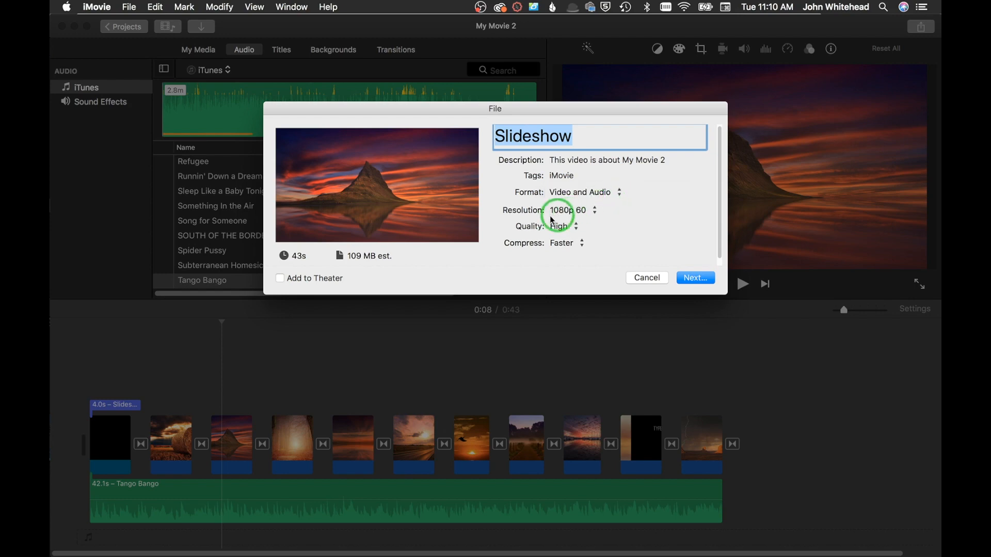
{"action": "left_click", "coordinate": [594, 211]}
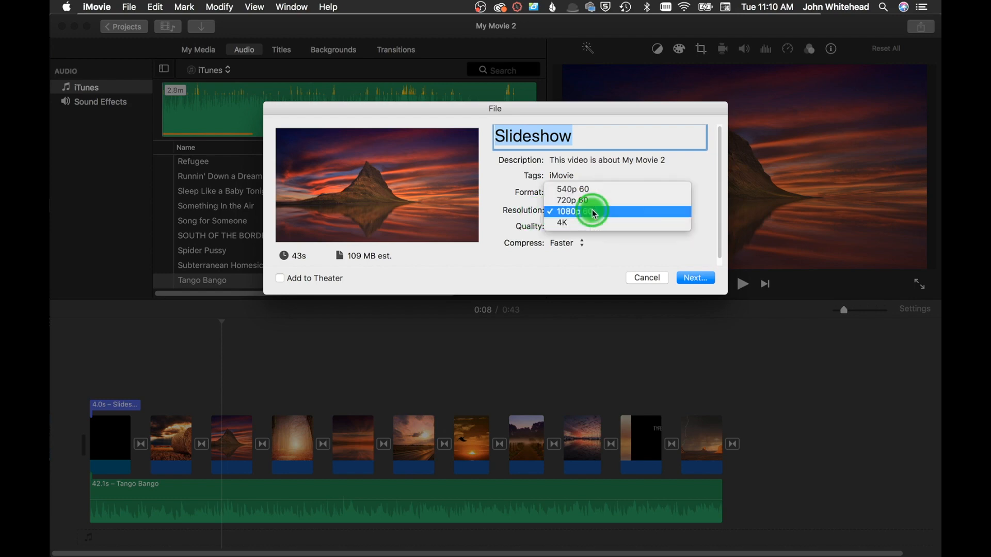
{"action": "left_click", "coordinate": [593, 212]}
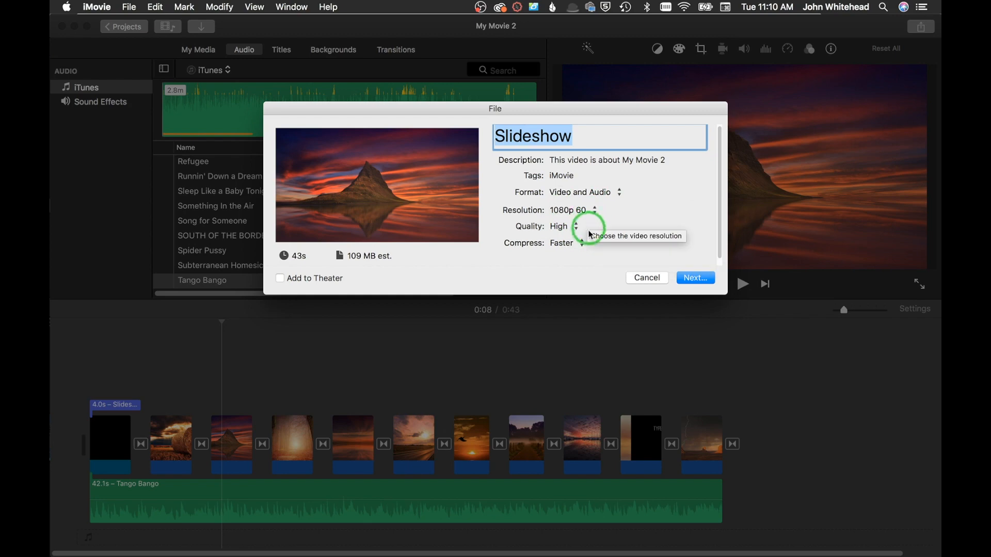
{"action": "left_click", "coordinate": [572, 229]}
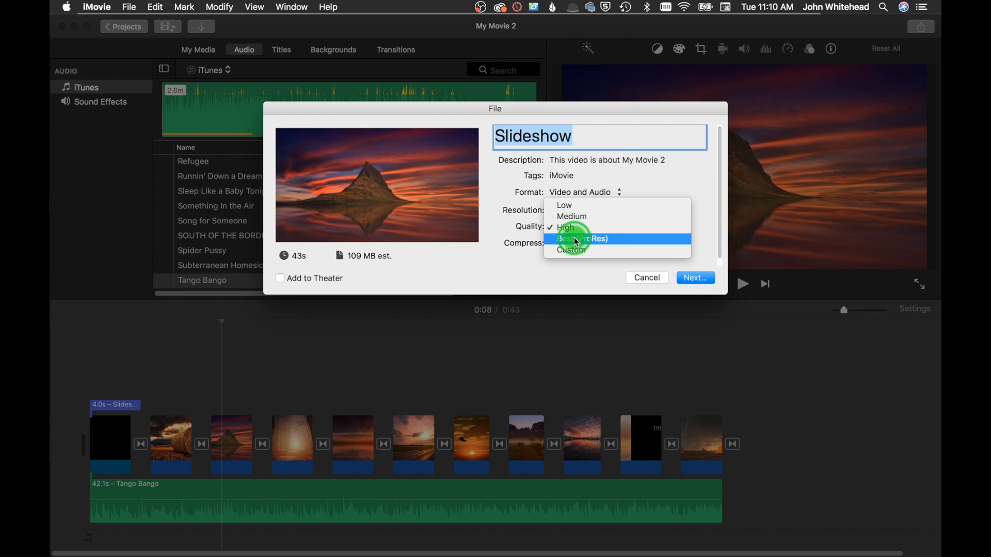
{"action": "left_click", "coordinate": [577, 229]}
- Try Custom as the export quality and switch back to High
{"action": "left_click", "coordinate": [572, 227]}
{"action": "left_click", "coordinate": [582, 251]}
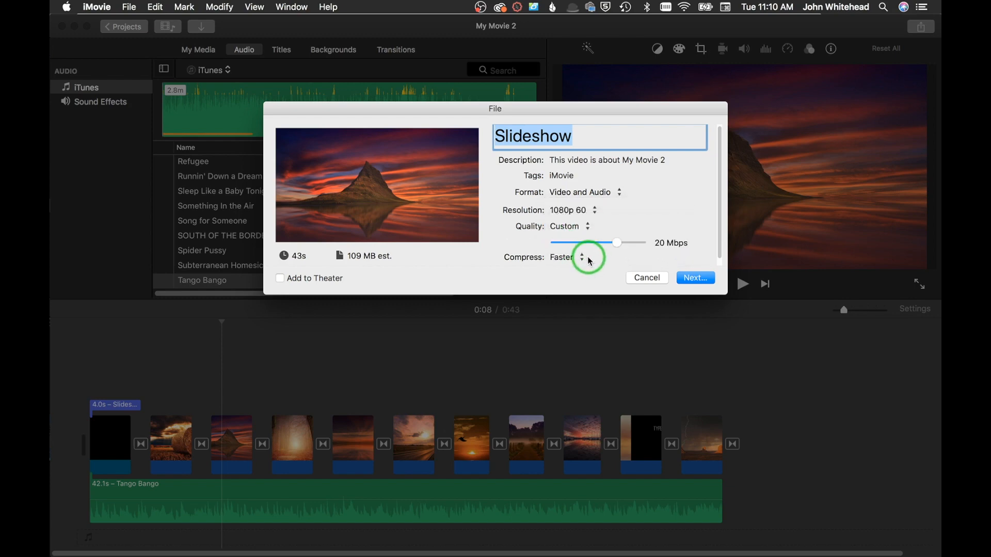
{"action": "left_click", "coordinate": [589, 229]}
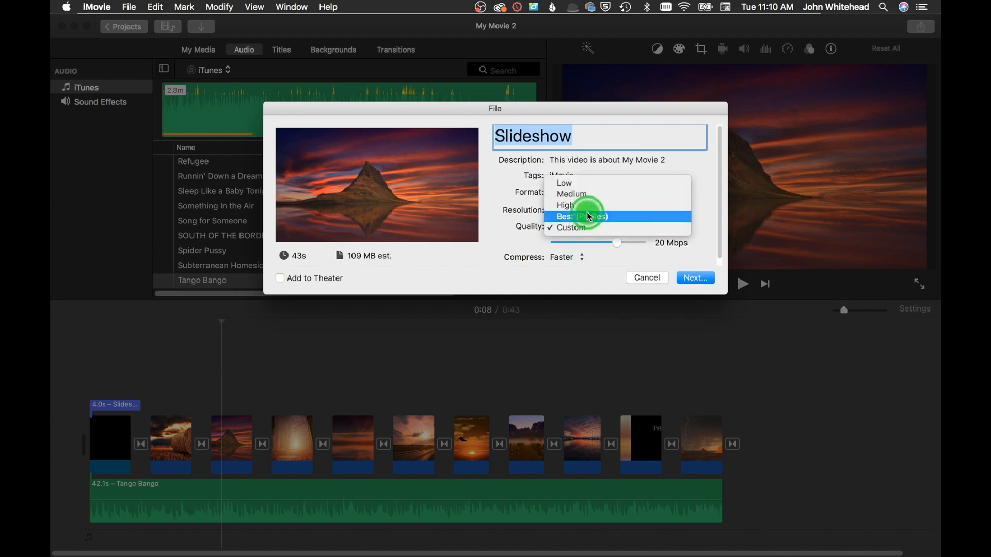
{"action": "left_click", "coordinate": [573, 206]}
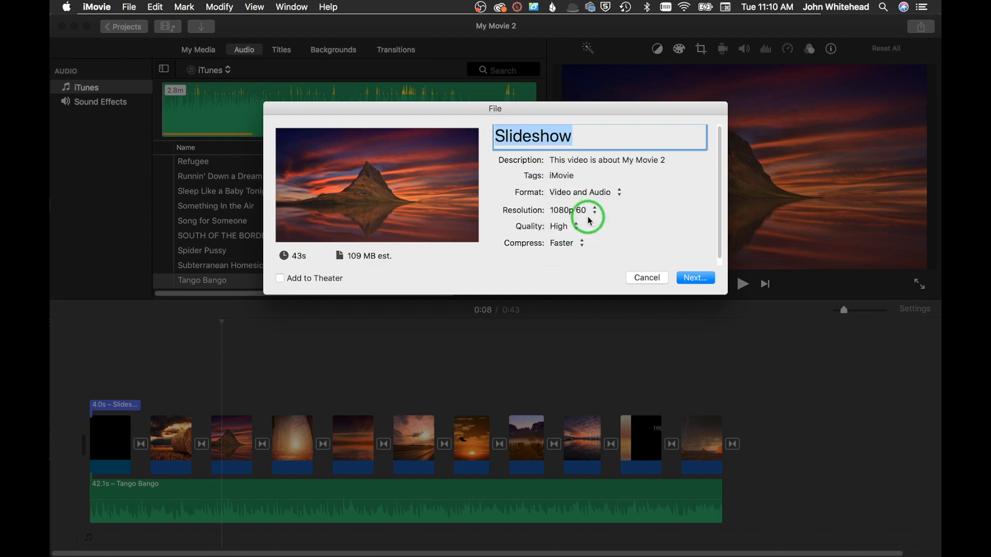
- Set the compression to Better Quality, save the movie as Slideshow on the Desktop and dismiss the share notification
{"action": "left_click", "coordinate": [578, 246]}
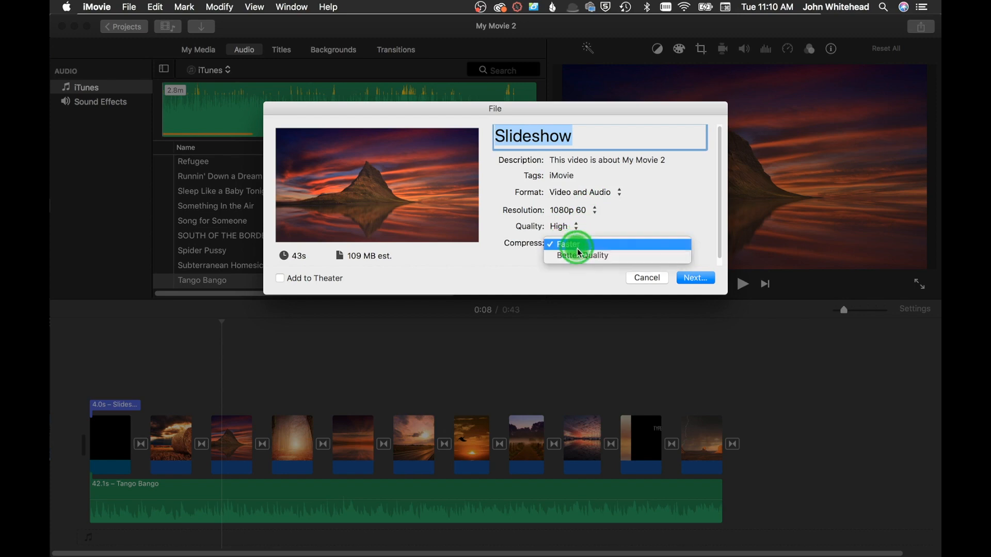
{"action": "left_click", "coordinate": [579, 255]}
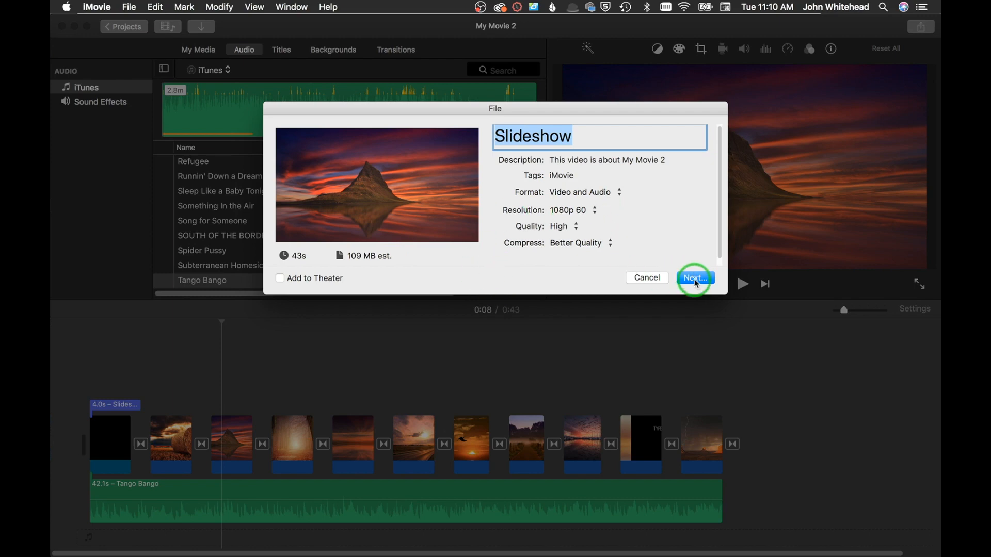
{"action": "left_click", "coordinate": [695, 282]}
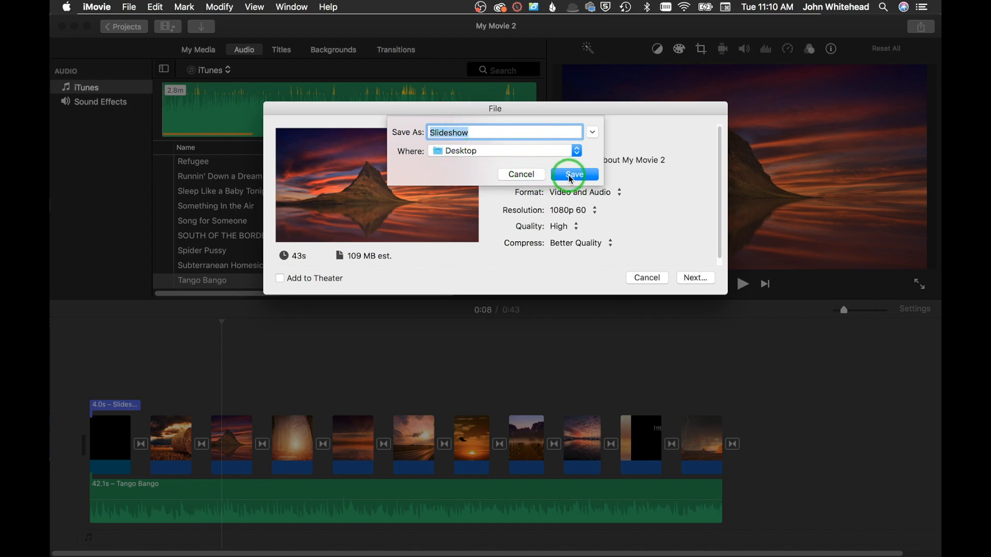
{"action": "left_click", "coordinate": [573, 174]}
{"action": "left_click", "coordinate": [585, 190]}
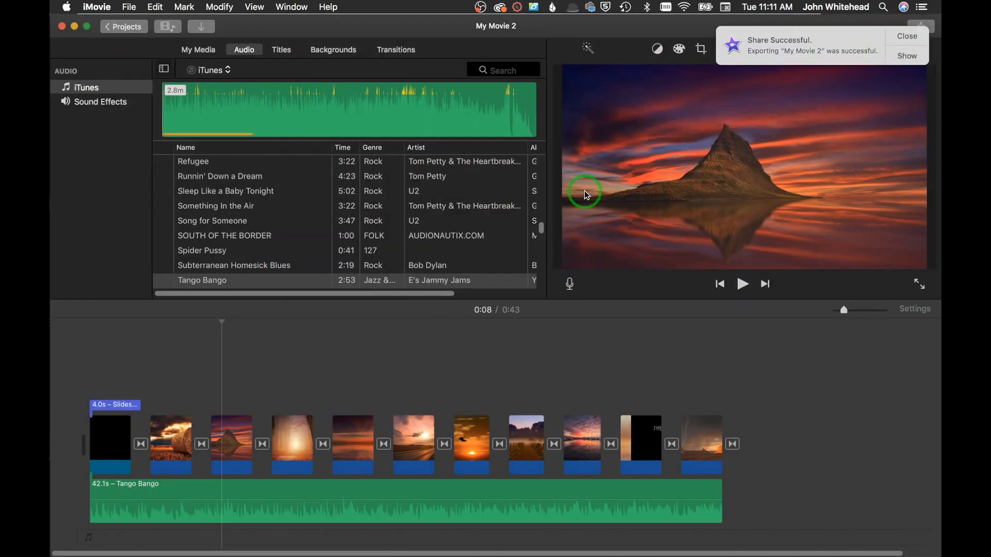
{"action": "left_click", "coordinate": [908, 37]}
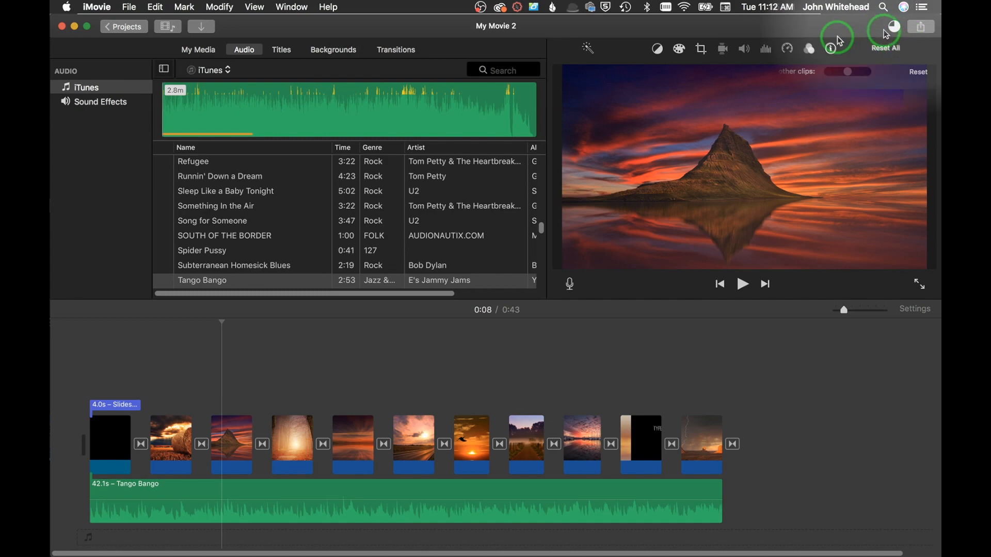
{"action": "left_click", "coordinate": [888, 29]}
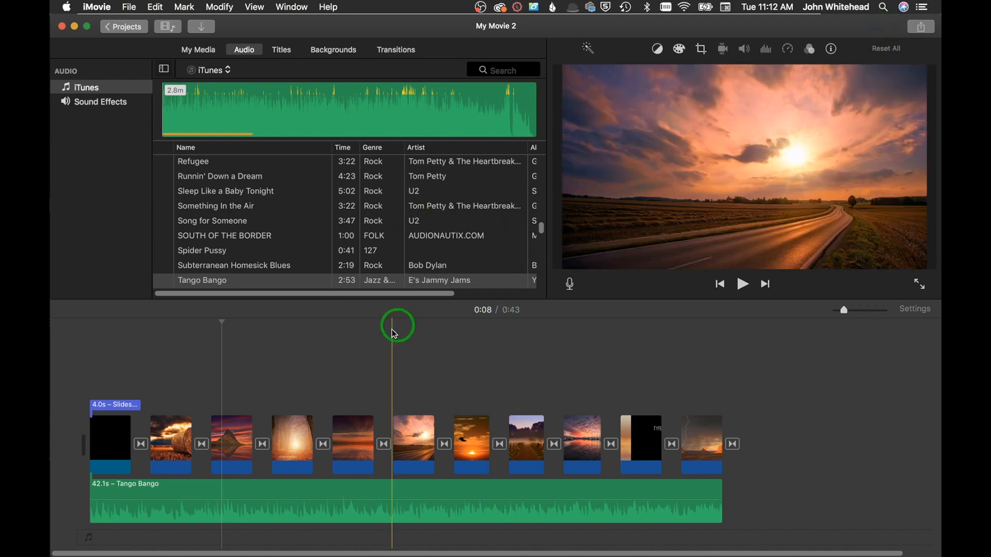
- Switch to Finder, open the exported Slideshow.mp4 from the recent files and play it in QuickTime Player
{"action": "mouse_move", "coordinate": [53, 168]}
{"action": "left_click", "coordinate": [70, 62]}
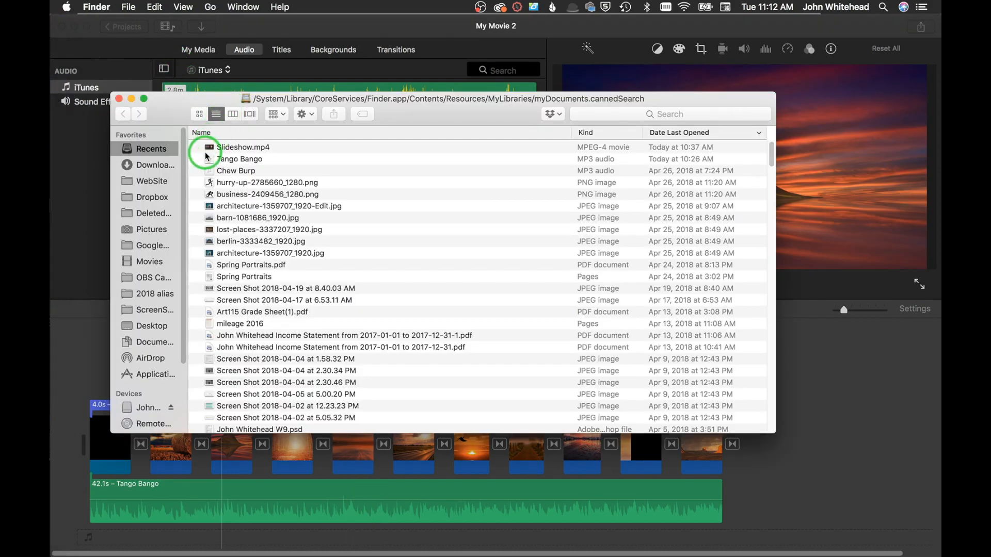
{"action": "double_click", "coordinate": [210, 149]}
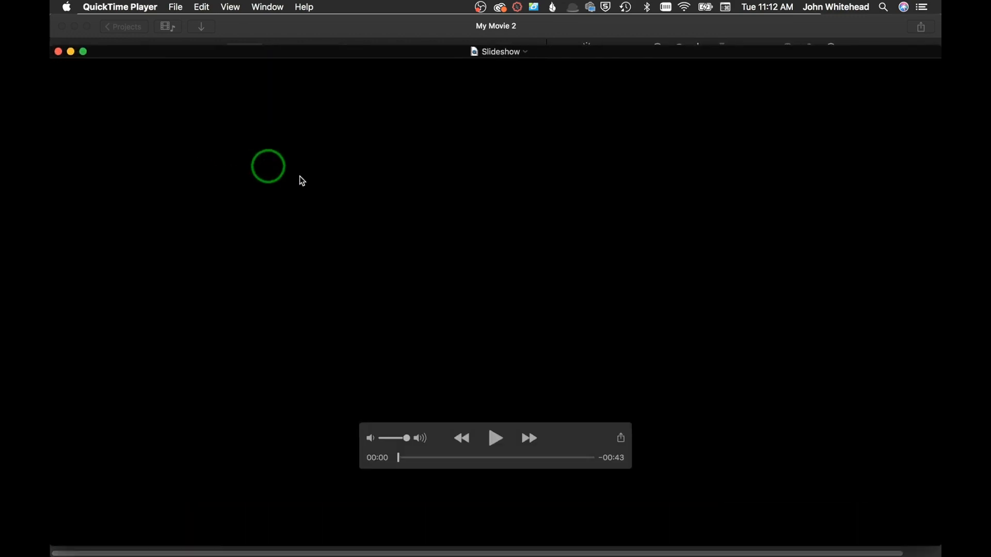
{"action": "left_click", "coordinate": [494, 440]}
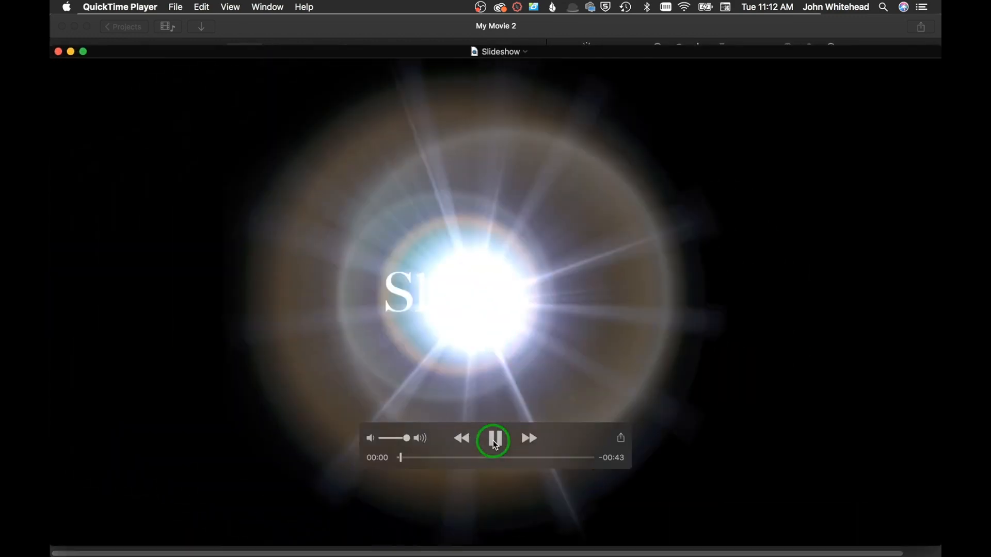